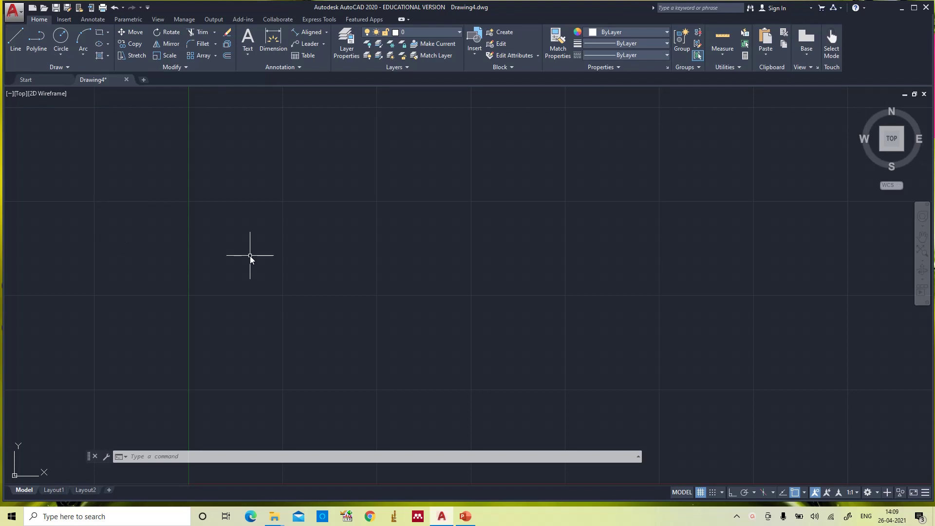
# Draw a slightly sloped, freehand-angled line 100 units long, starting just to the east of the Y axis.
pyautogui.write('L')
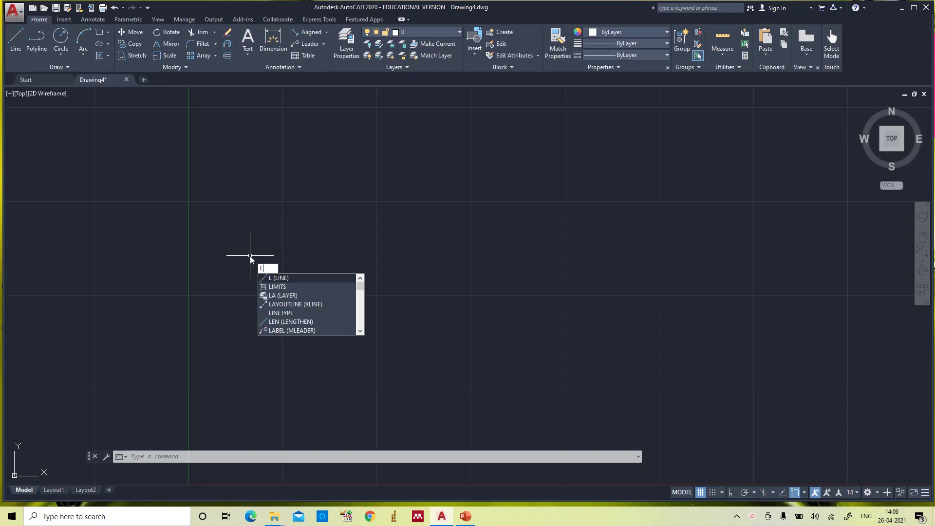
pyautogui.click(282, 277)
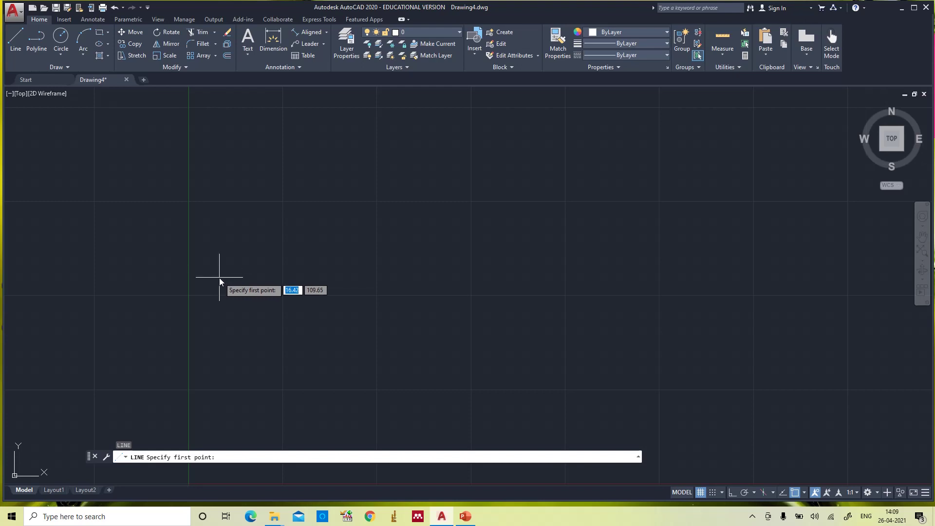
pyautogui.click(219, 278)
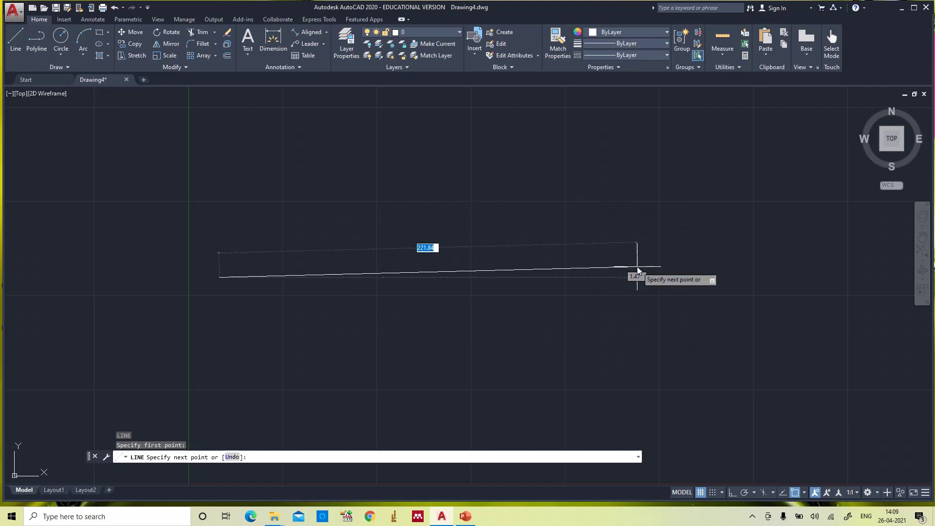
pyautogui.write('100')
pyautogui.press('Return')
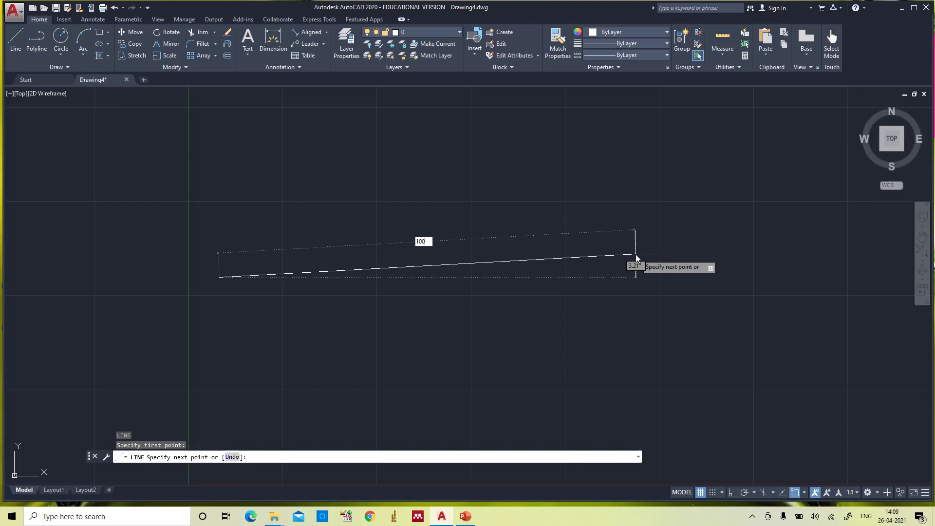
pyautogui.press('Escape')
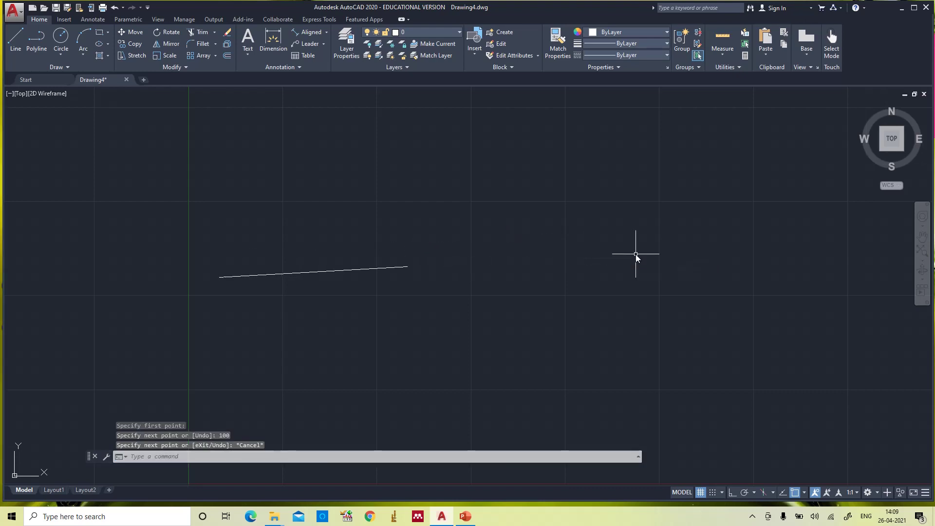
# Erase the slightly sloped 100-unit line.
pyautogui.scroll(2, 409, 280)
pyautogui.scroll(-4, 228, 217)
pyautogui.scroll(2, 374, 251)
pyautogui.scroll(2, 375, 251)
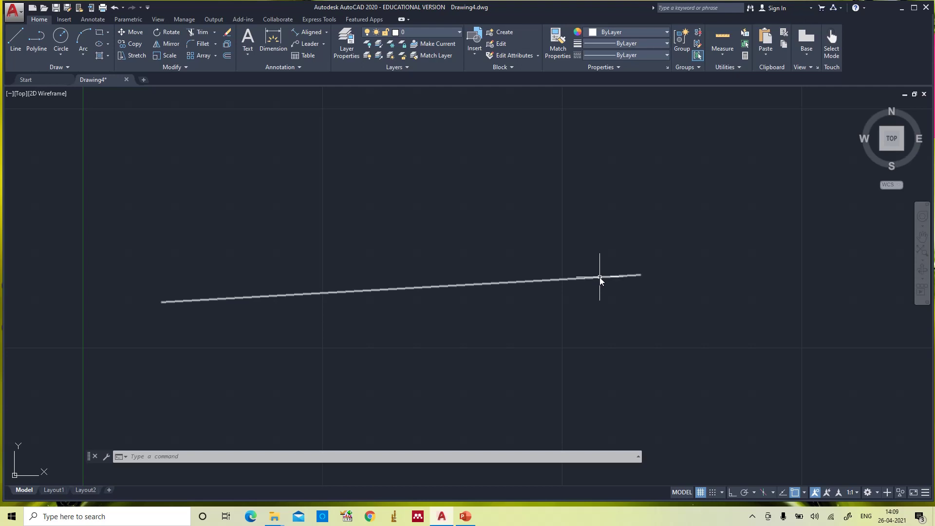
pyautogui.write('z')
pyautogui.press('Return')
pyautogui.write('a')
pyautogui.press('Return')
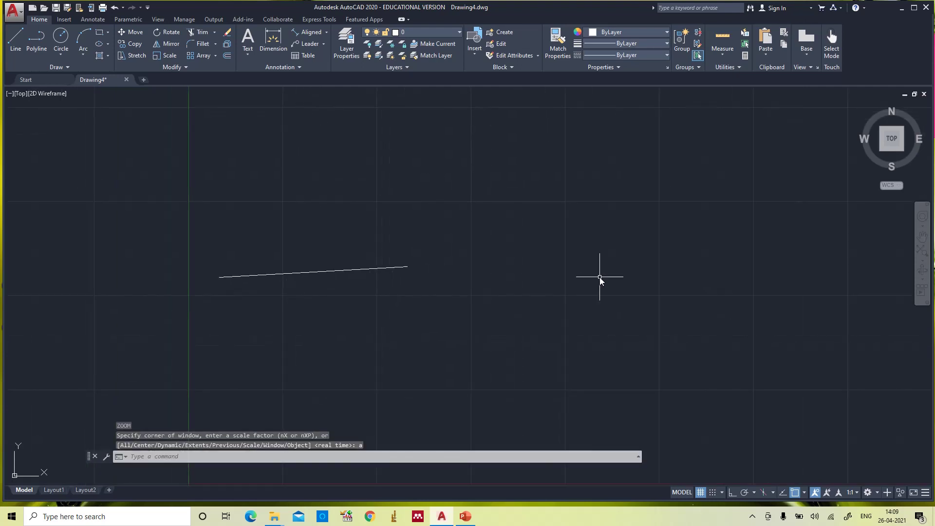
pyautogui.click(384, 268)
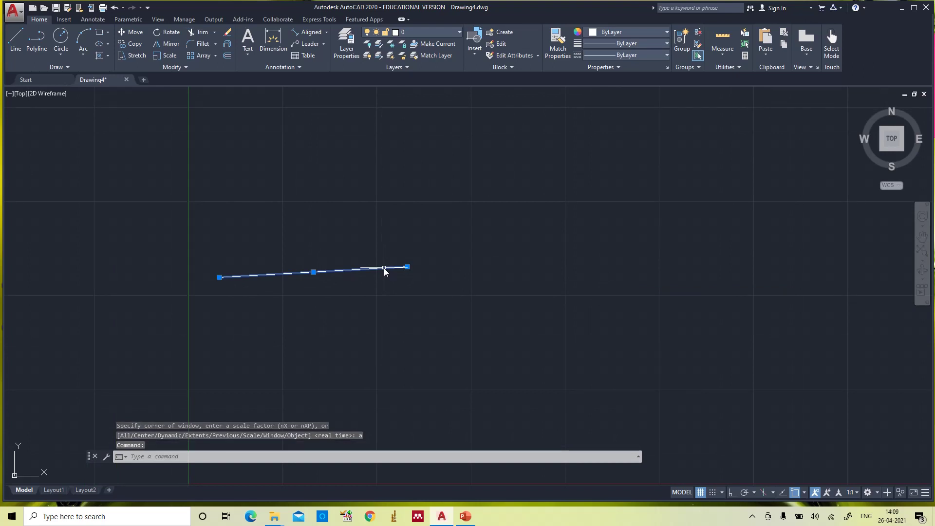
pyautogui.press('Delete')
# Draw a nearly horizontal 100-unit line without Ortho and continue it eastward with a second segment about 129 units long.
pyautogui.write('l')
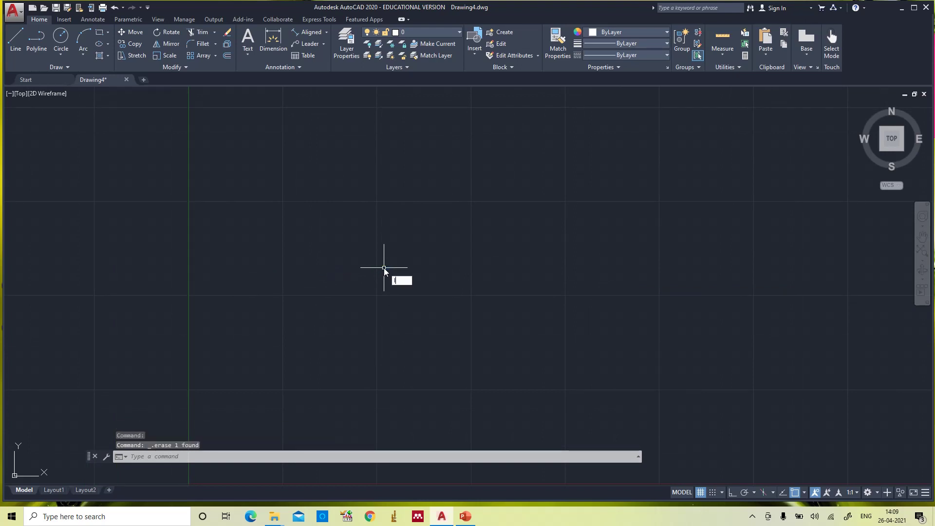
pyautogui.press('Return')
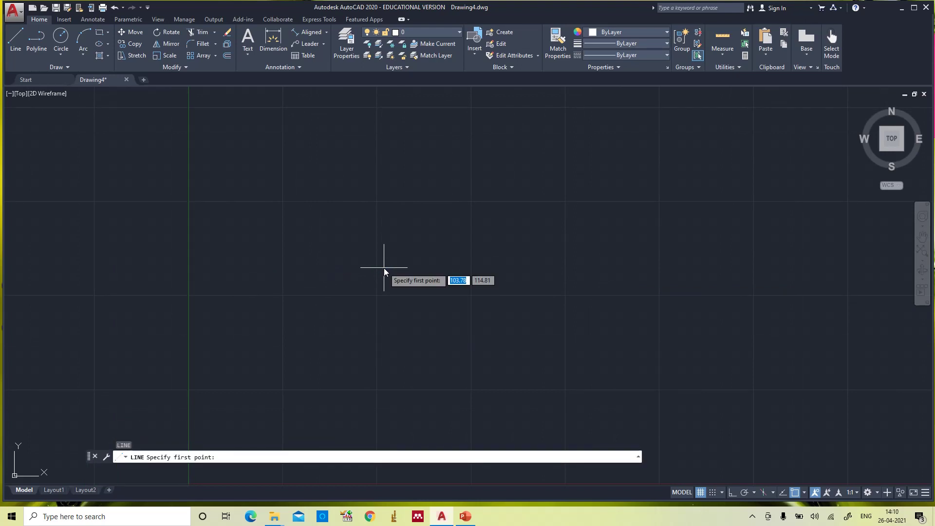
pyautogui.click(232, 282)
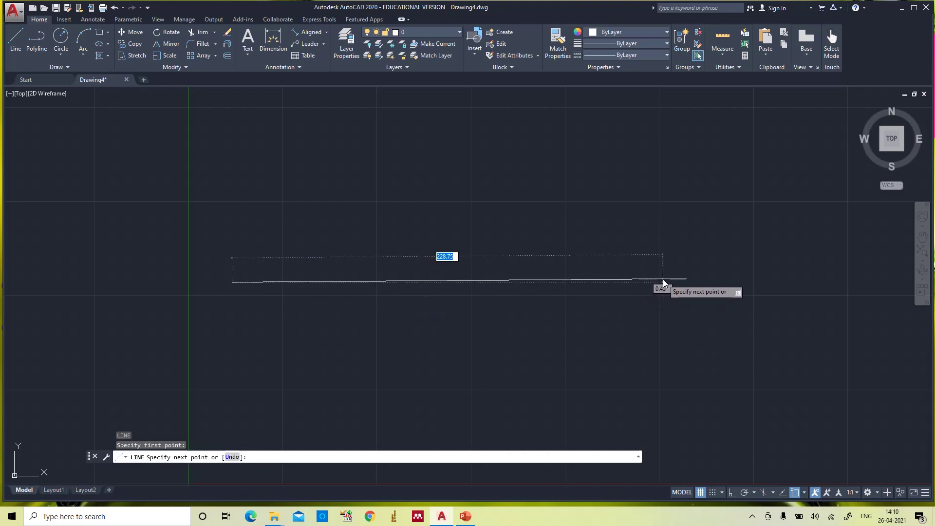
pyautogui.write('100')
pyautogui.press('Return')
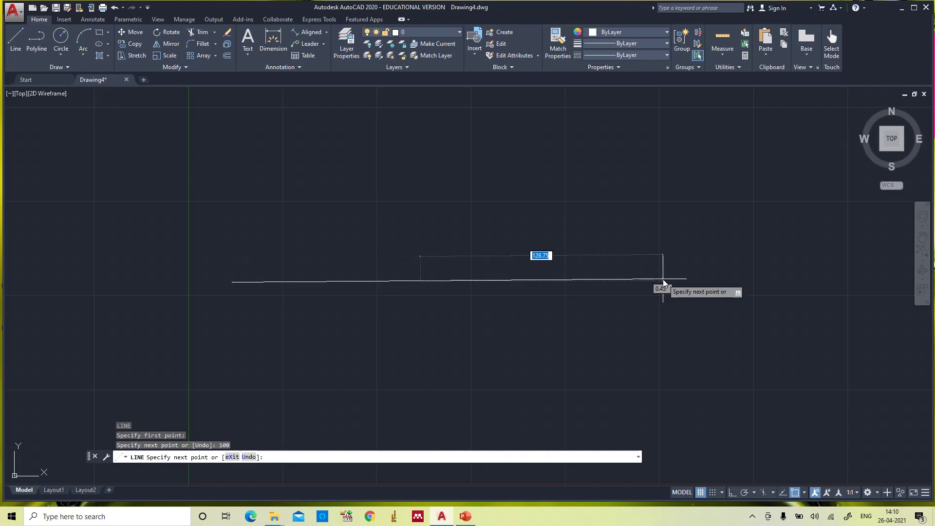
pyautogui.click(663, 279)
pyautogui.press('Escape')
# Erase both connected line segments and restore the Zoom All view.
pyautogui.scroll(2, 504, 315)
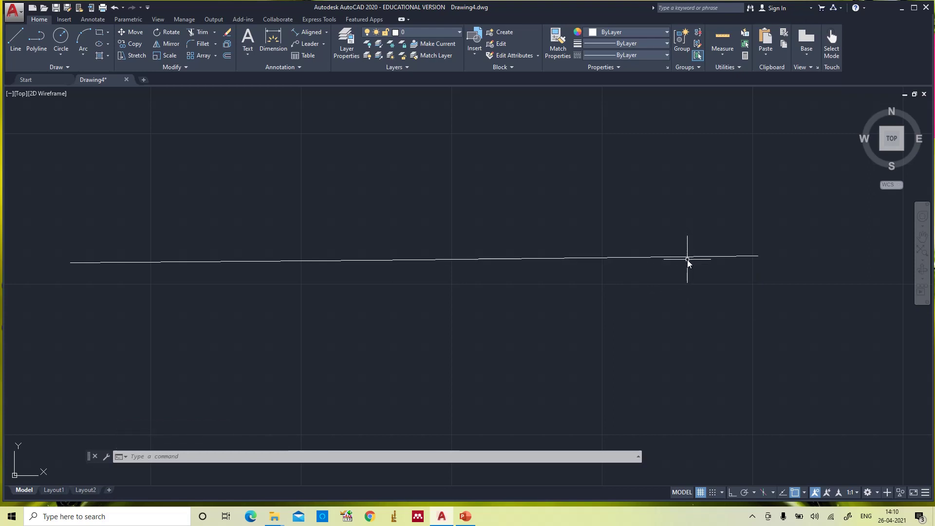
pyautogui.moveTo(687, 259)
pyautogui.hotkey('ctrl', 'a')
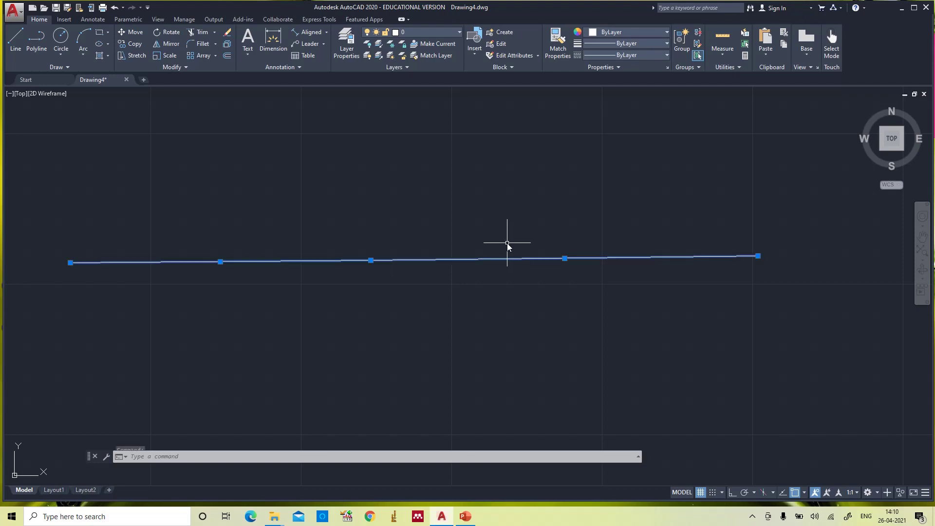
pyautogui.press('Delete')
pyautogui.write('z')
pyautogui.press('Return')
pyautogui.write('a')
pyautogui.press('Return')
pyautogui.press('Escape')
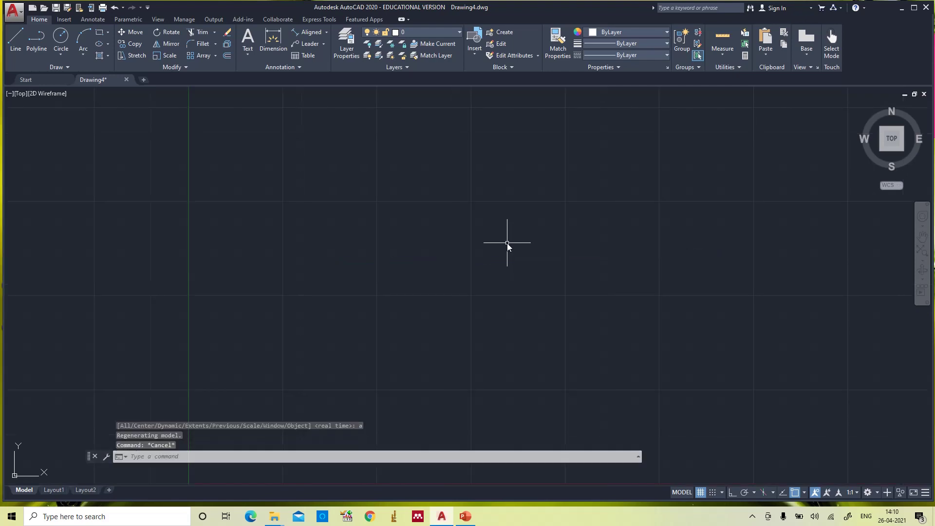
# Turn on Ortho mode while drawing a line and make it exactly horizontal, 100 units long.
pyautogui.write('l')
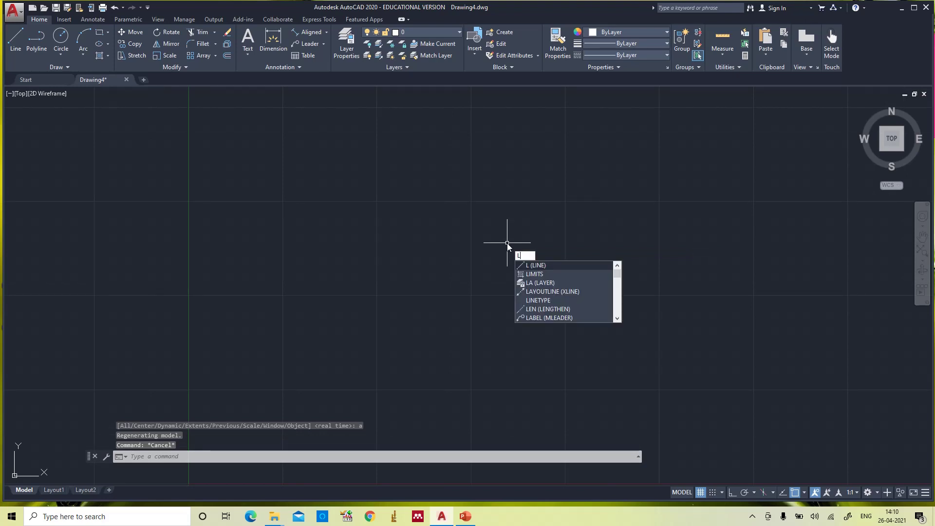
pyautogui.press('Return')
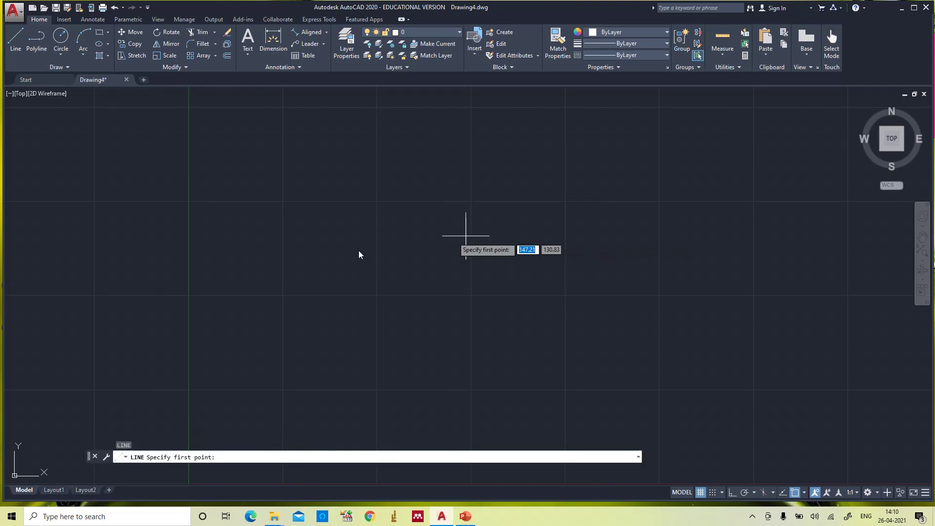
pyautogui.click(248, 259)
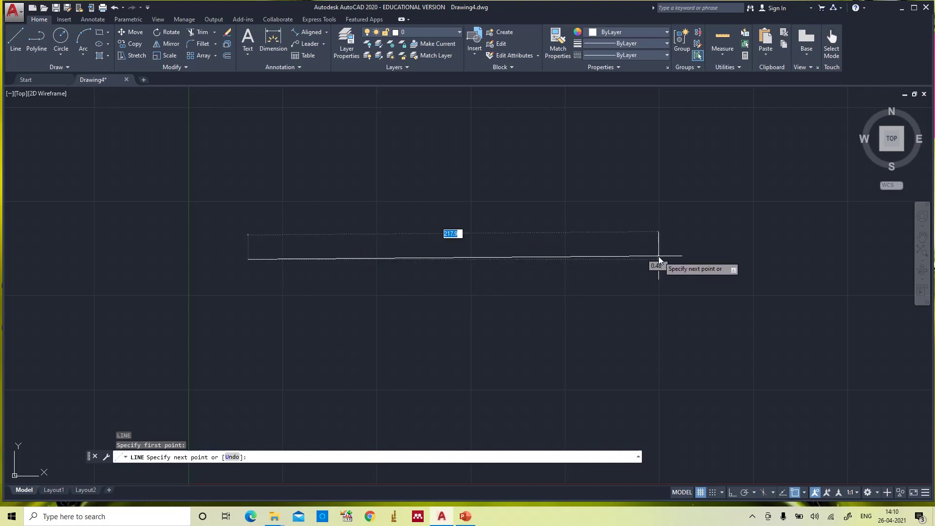
pyautogui.click(732, 493)
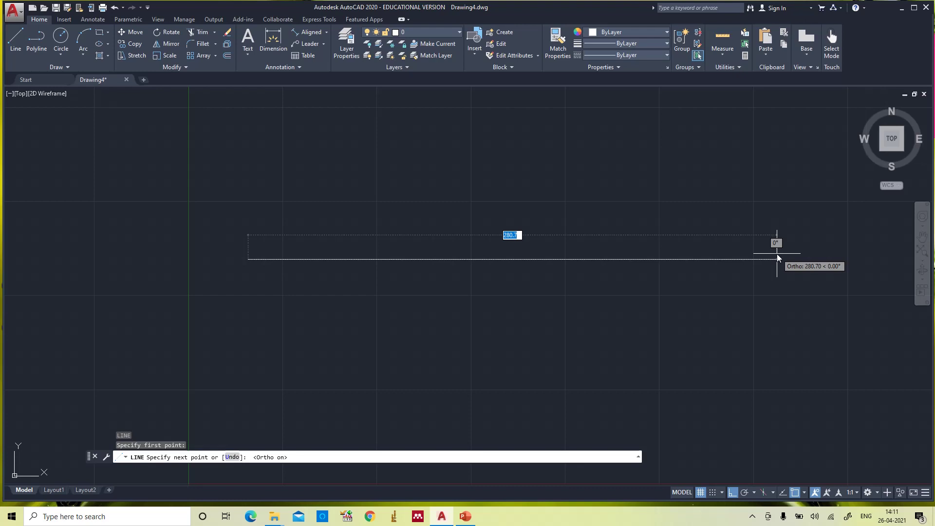
pyautogui.write('100')
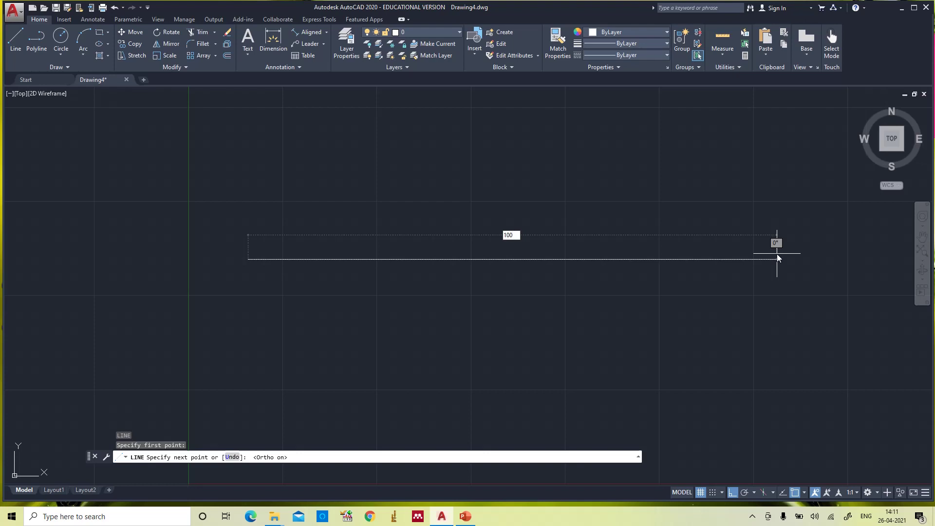
pyautogui.press('Return')
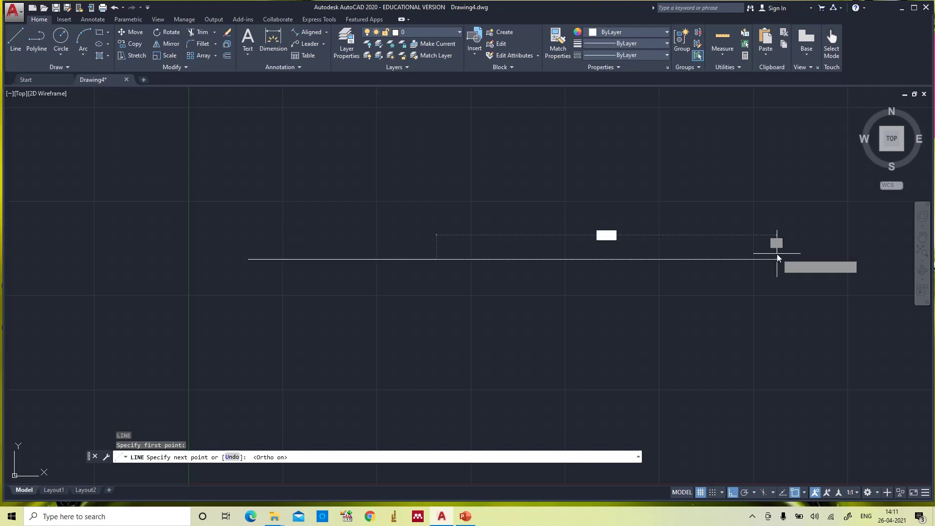
pyautogui.press('Escape')
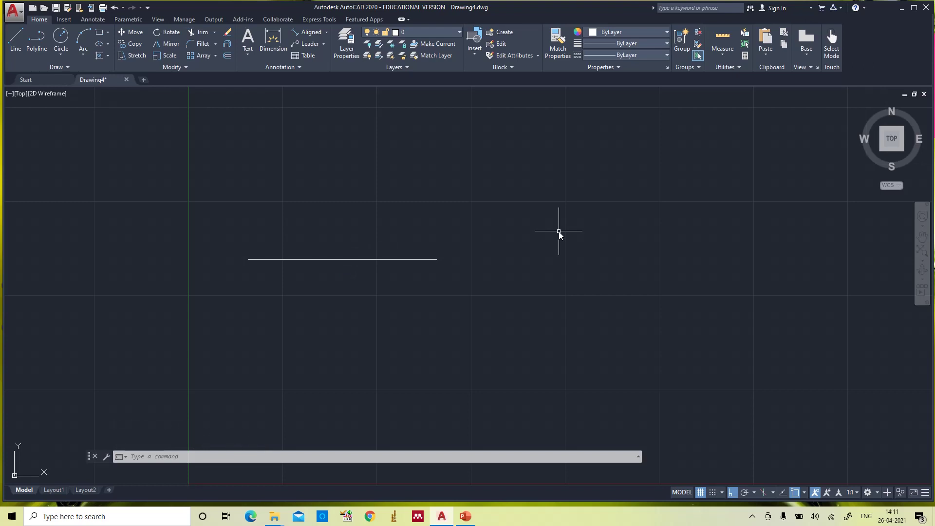
# Draw a vertical line 100 units downward from the east end of the horizontal line.
pyautogui.press('Return')
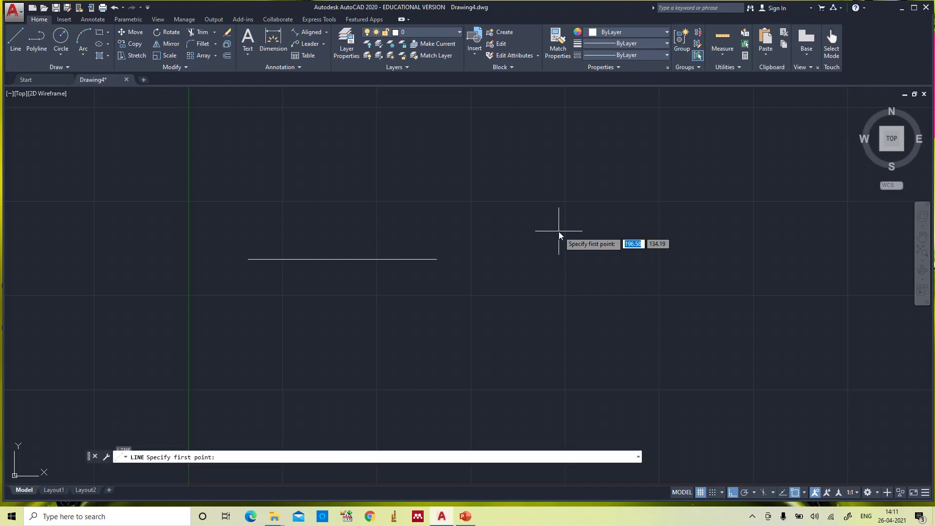
pyautogui.click(437, 260)
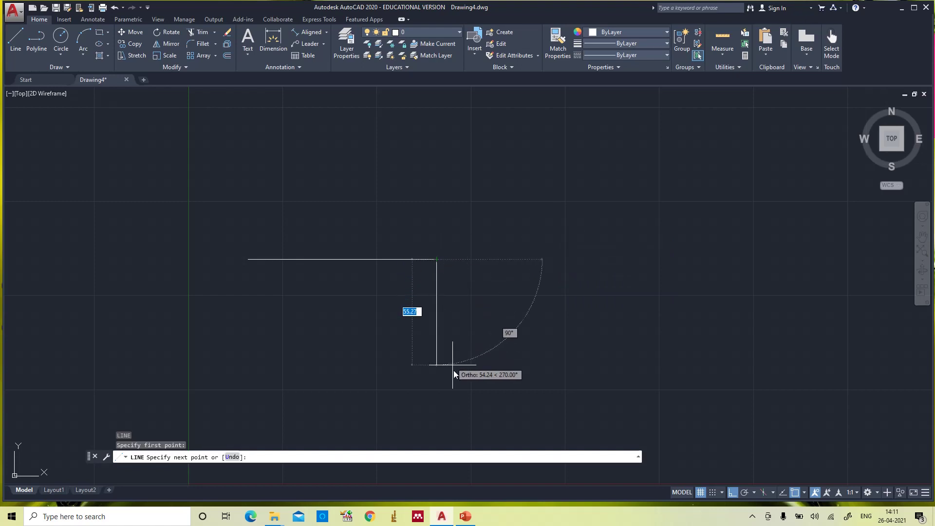
pyautogui.write('100')
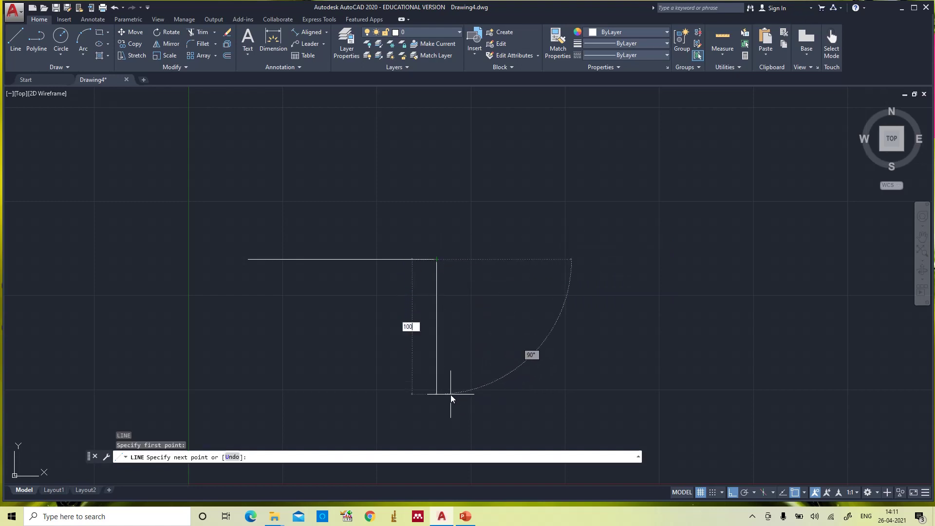
pyautogui.press('Return')
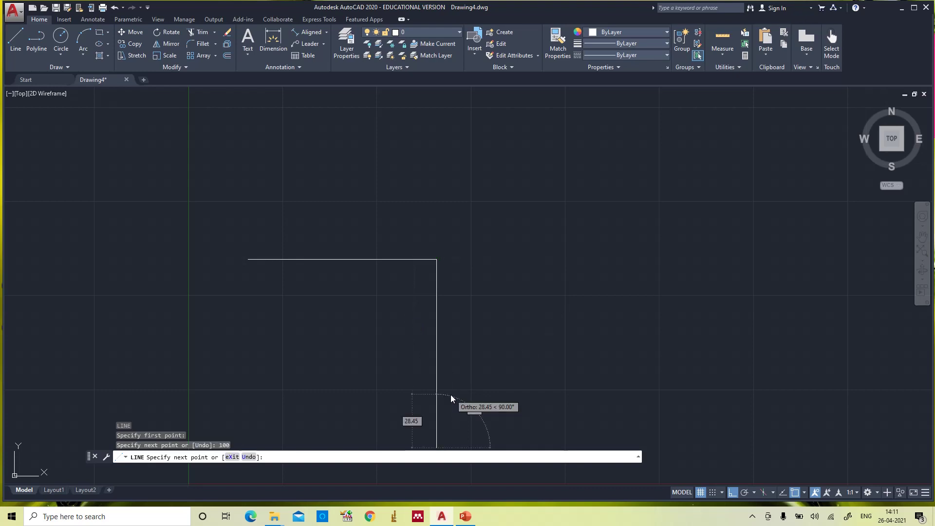
pyautogui.press('Escape')
# Add a linear dimension to the horizontal line, with the dimension line placed above it.
pyautogui.scroll(-2, 525, 290)
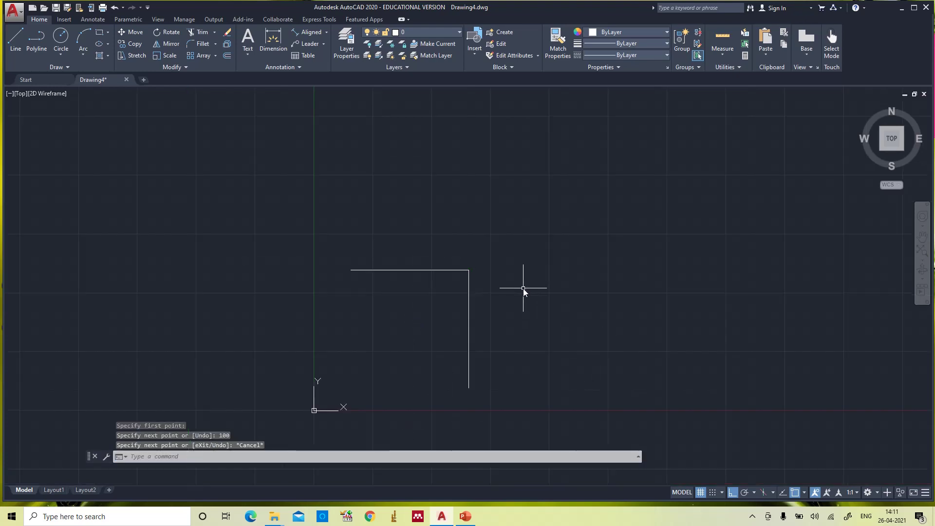
pyautogui.write('z')
pyautogui.press('Return')
pyautogui.write('a')
pyautogui.press('Return')
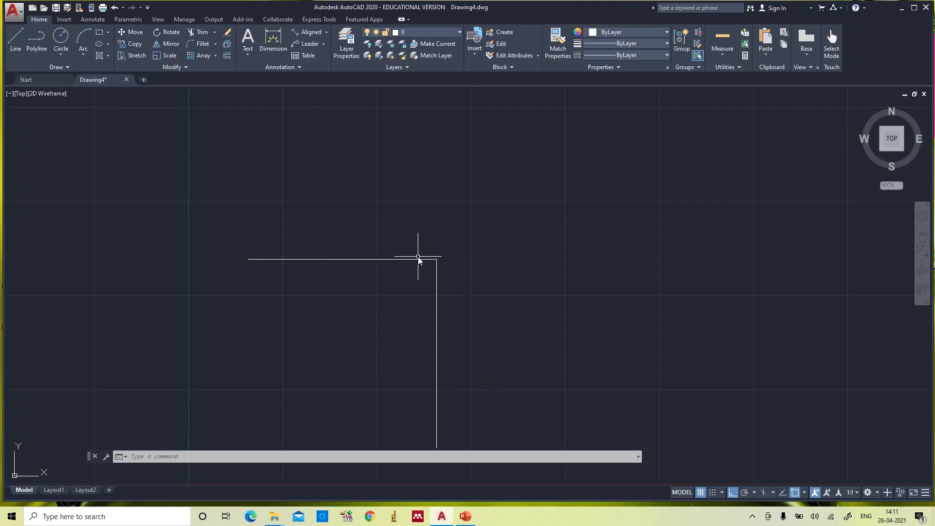
pyautogui.click(327, 33)
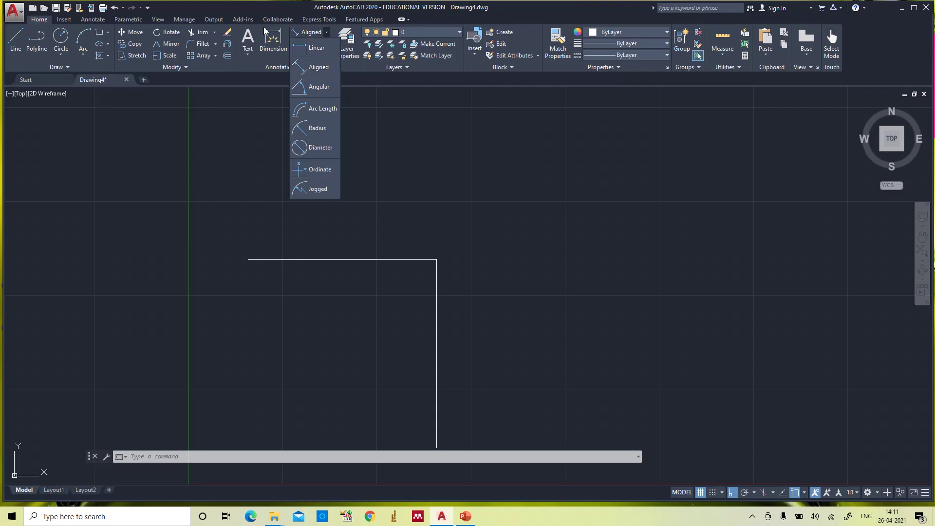
pyautogui.click(318, 51)
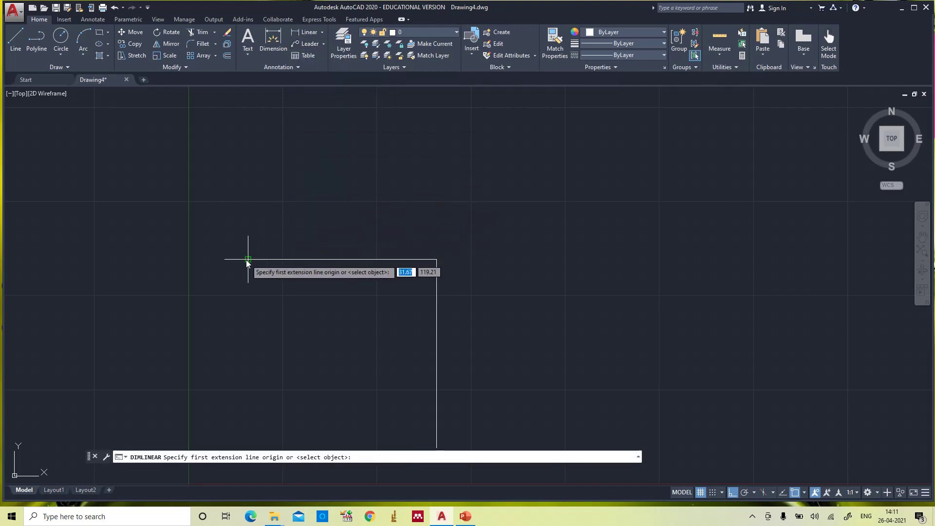
pyautogui.click(247, 259)
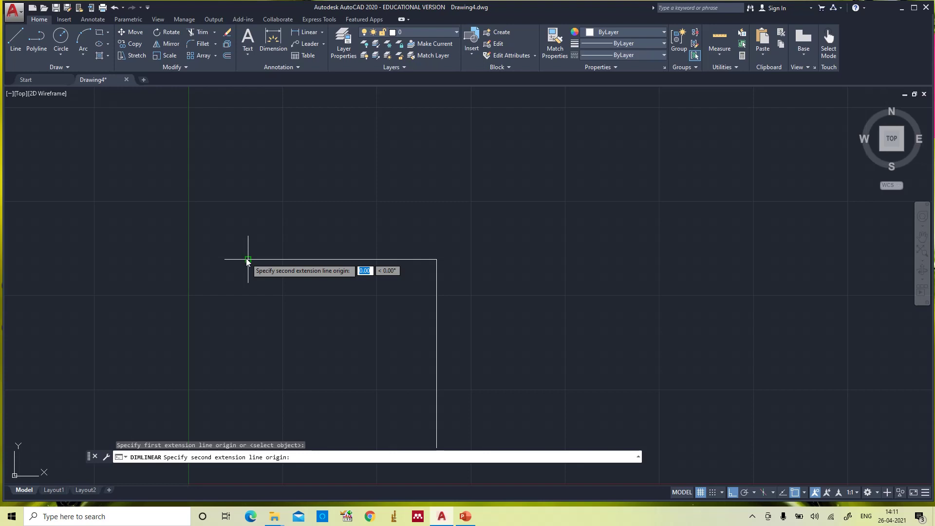
pyautogui.click(437, 260)
pyautogui.click(437, 227)
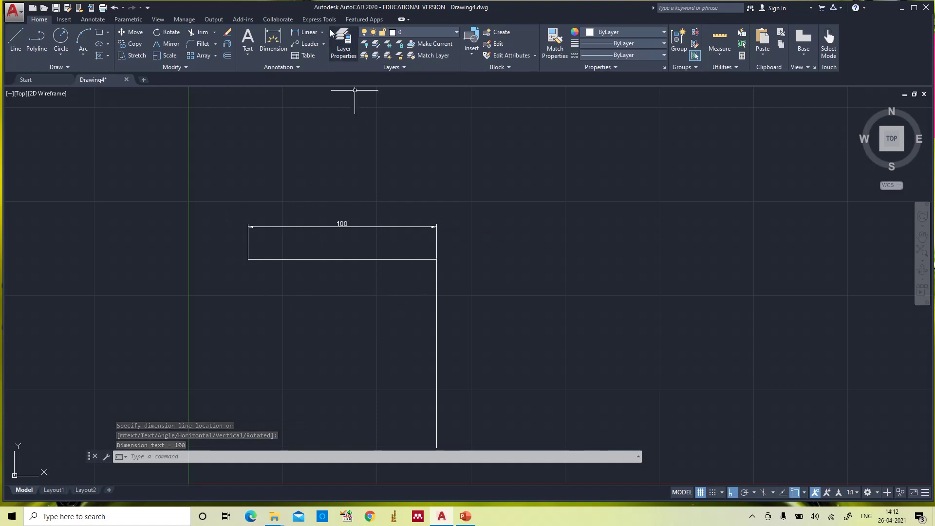
# Add a linear dimension to the vertical line, with the dimension line placed to its east side.
pyautogui.press('Return')
pyautogui.click(438, 261)
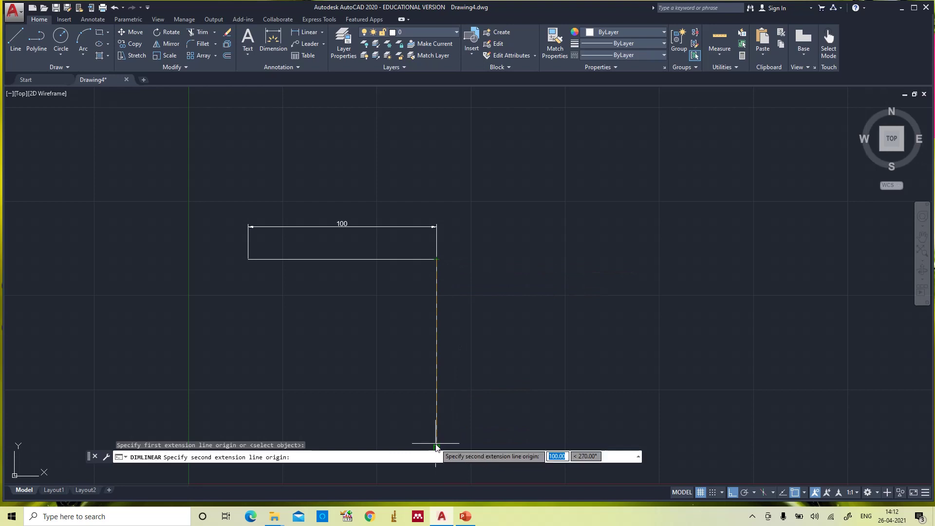
pyautogui.click(437, 448)
pyautogui.click(470, 426)
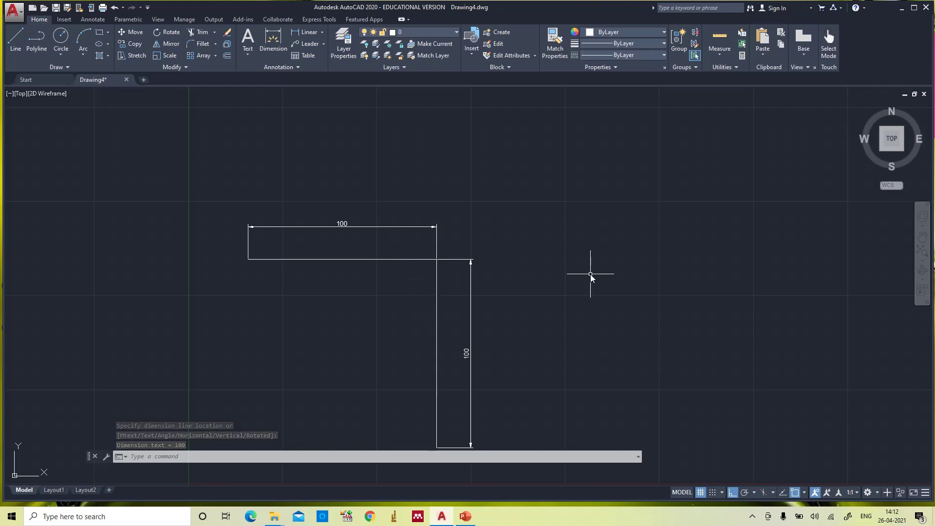
pyautogui.write('z')
pyautogui.press('Return')
pyautogui.write('a')
pyautogui.press('Return')
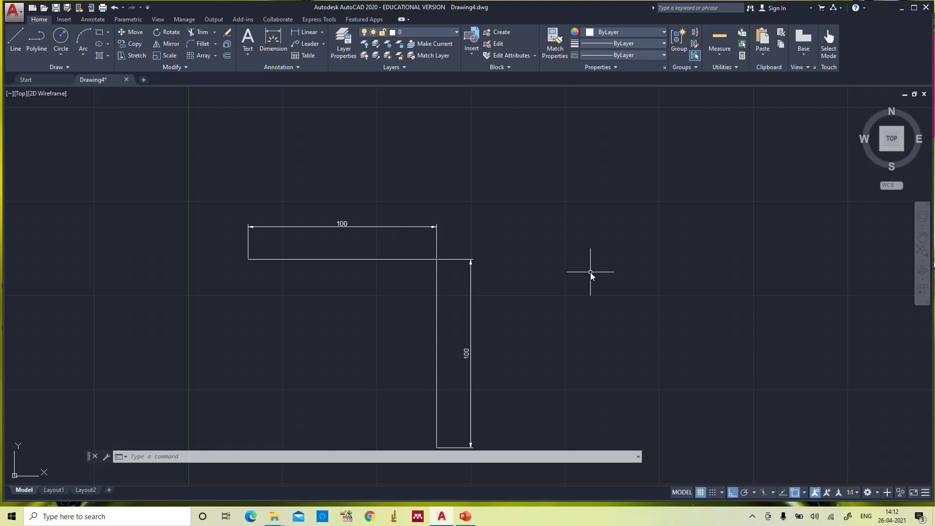
# Draw a long horizontal line in the empty area east of the two dimensioned lines.
pyautogui.write('l')
pyautogui.press('Return')
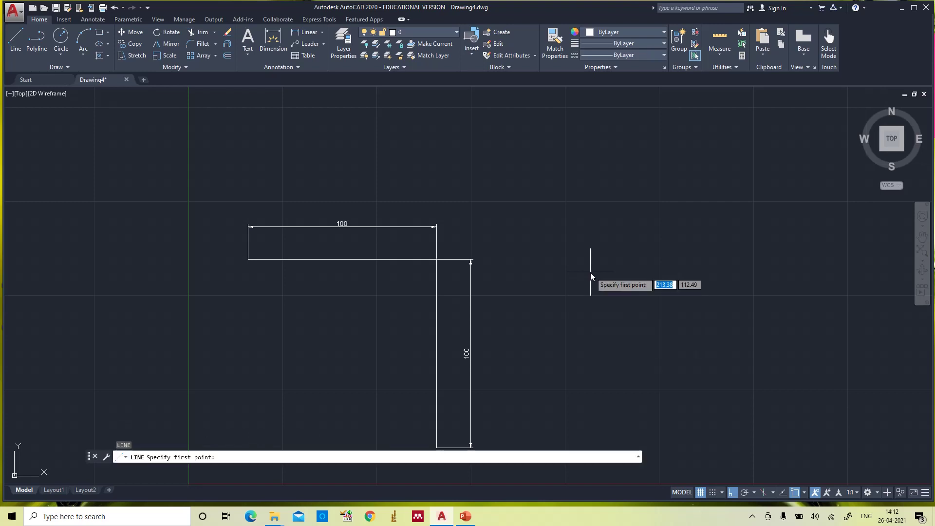
pyautogui.click(501, 254)
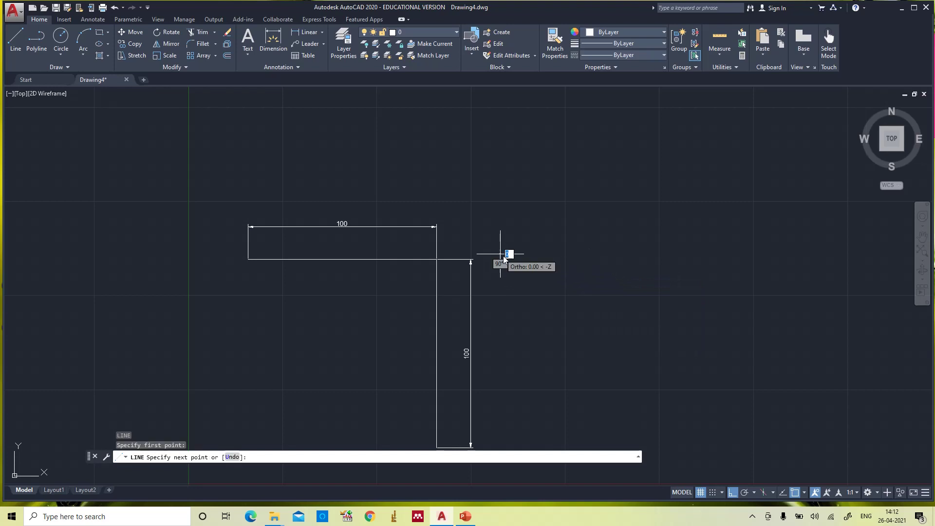
pyautogui.click(818, 254)
pyautogui.press('Escape')
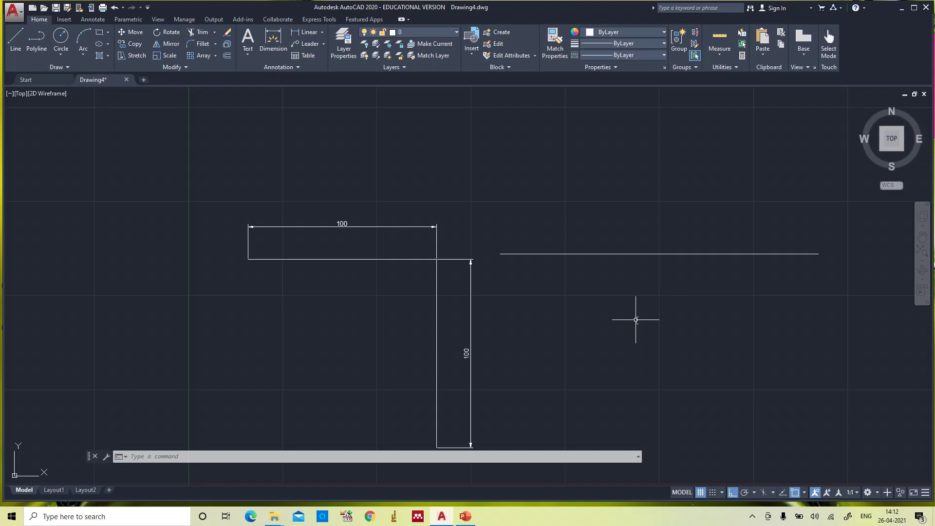
# From a point on the new horizontal line, draw a 100-unit line inclined upward at 30° with Ortho mode turned off.
pyautogui.write('l')
pyautogui.press('Return')
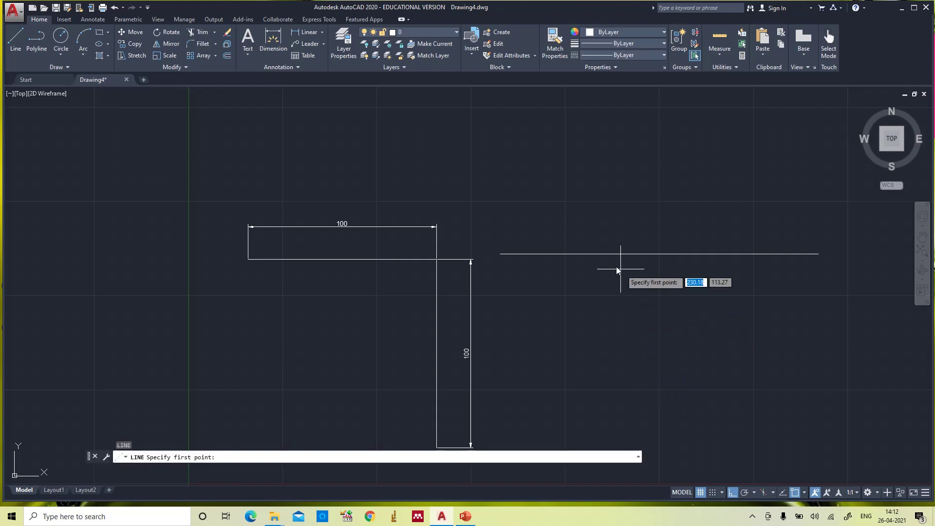
pyautogui.click(579, 254)
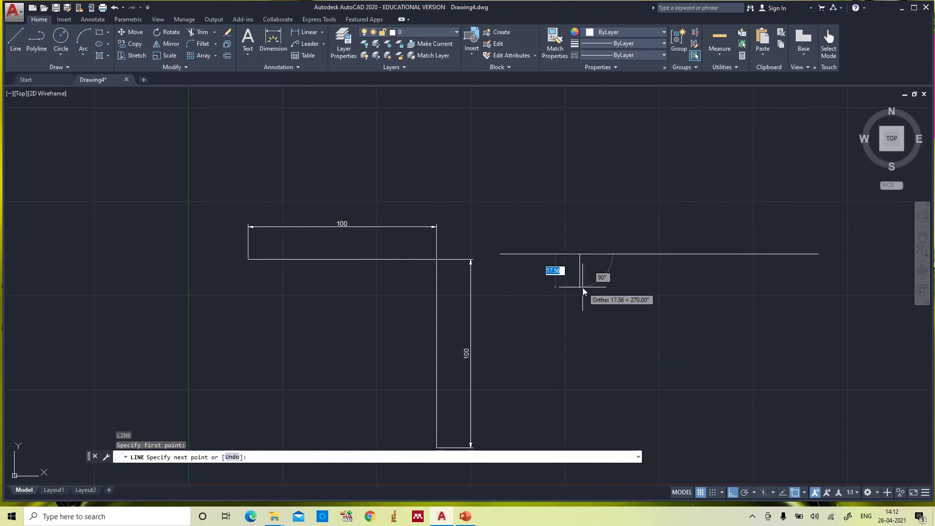
pyautogui.click(732, 493)
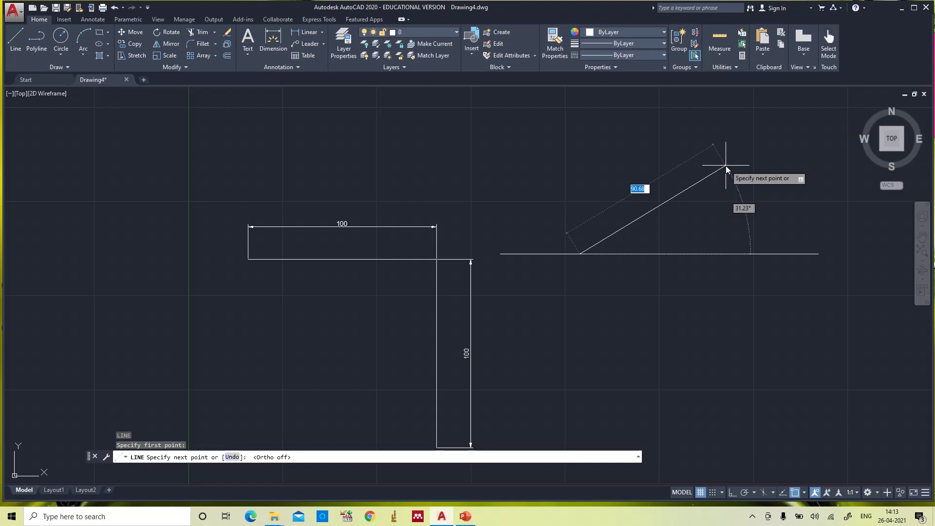
pyautogui.write('<')
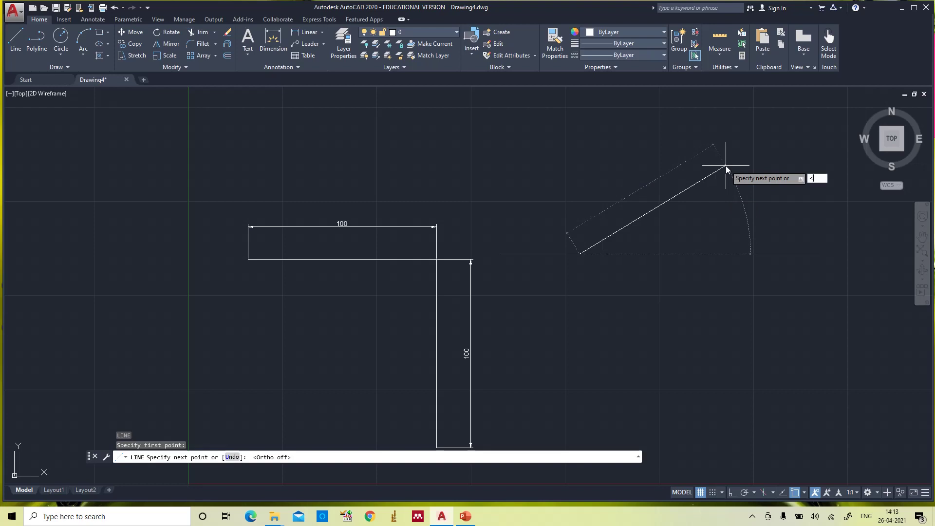
pyautogui.write('30')
pyautogui.press('Return')
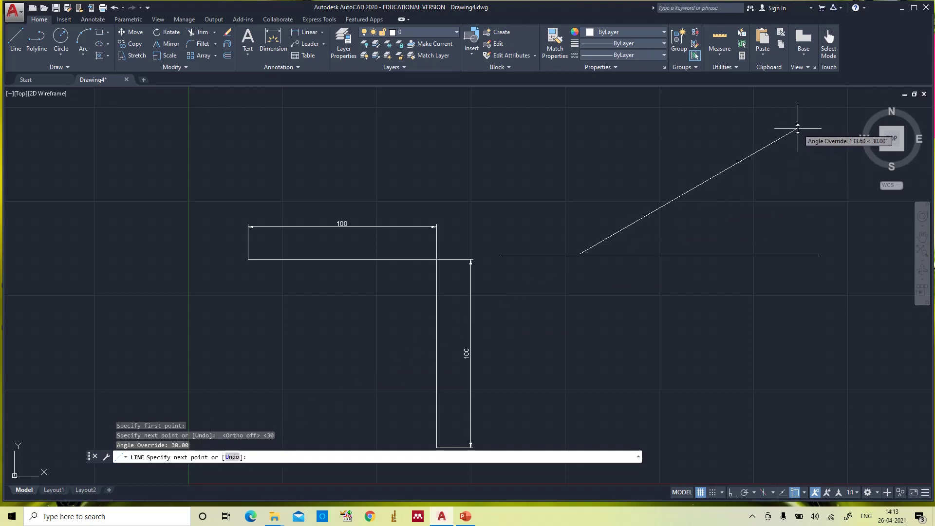
pyautogui.write('100')
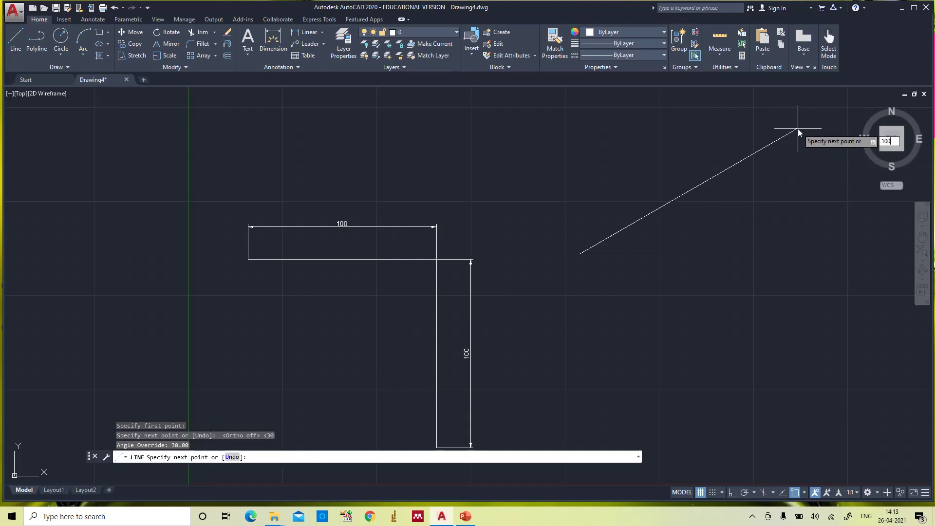
pyautogui.press('Return')
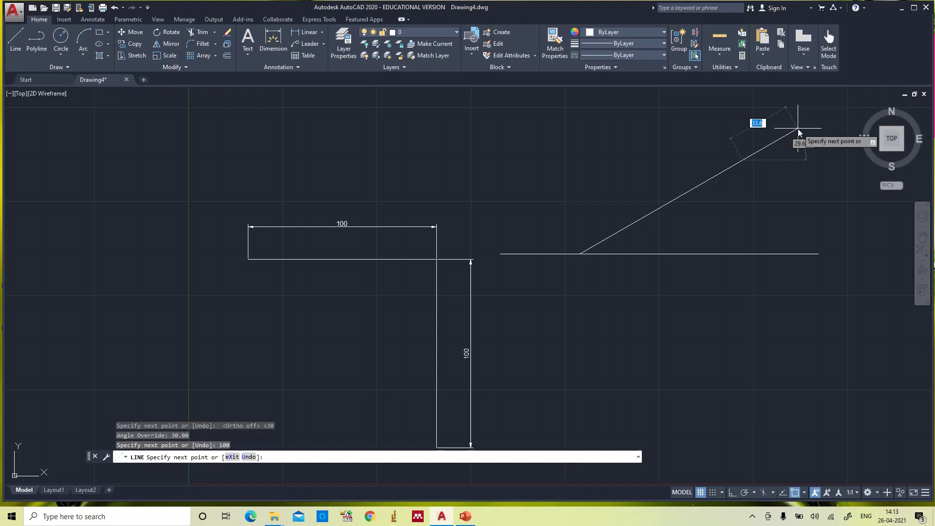
pyautogui.press('Escape')
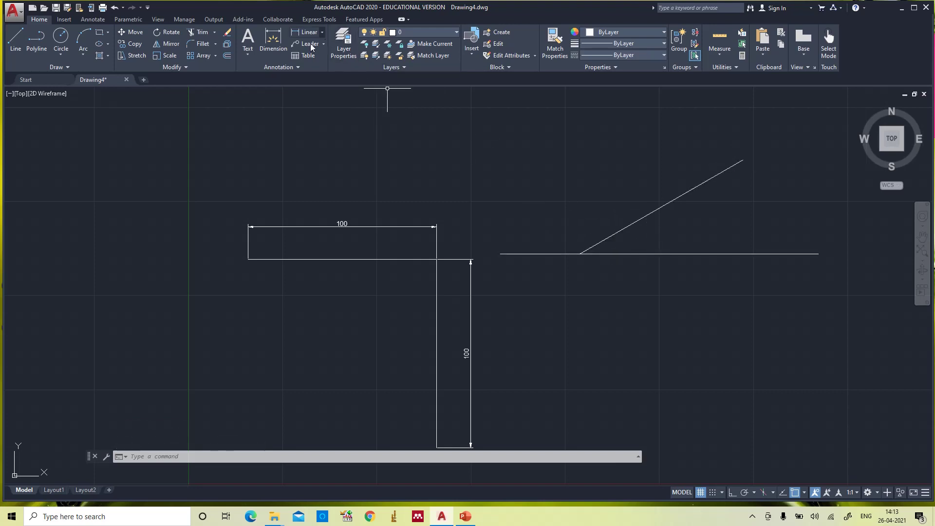
# Add an angular dimension between the inclined line and the horizontal line, with the arc placed between them.
pyautogui.click(323, 32)
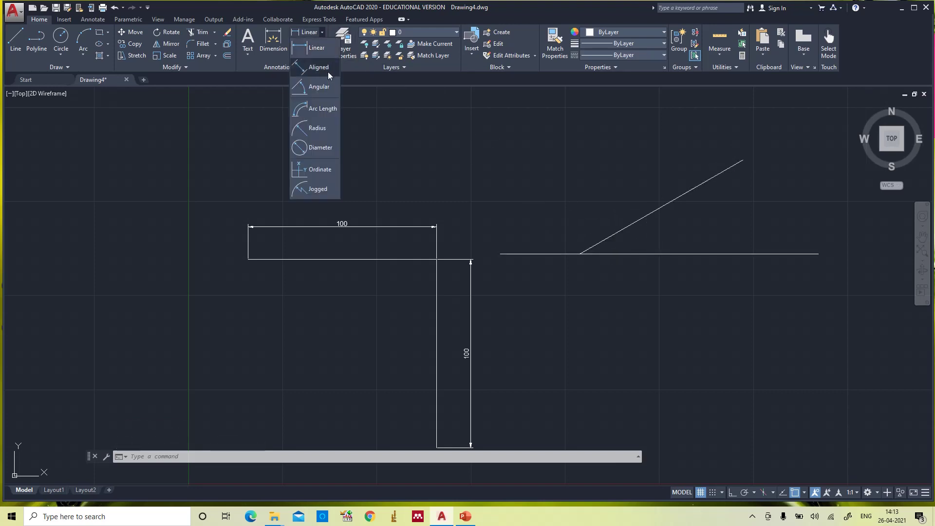
pyautogui.click(320, 85)
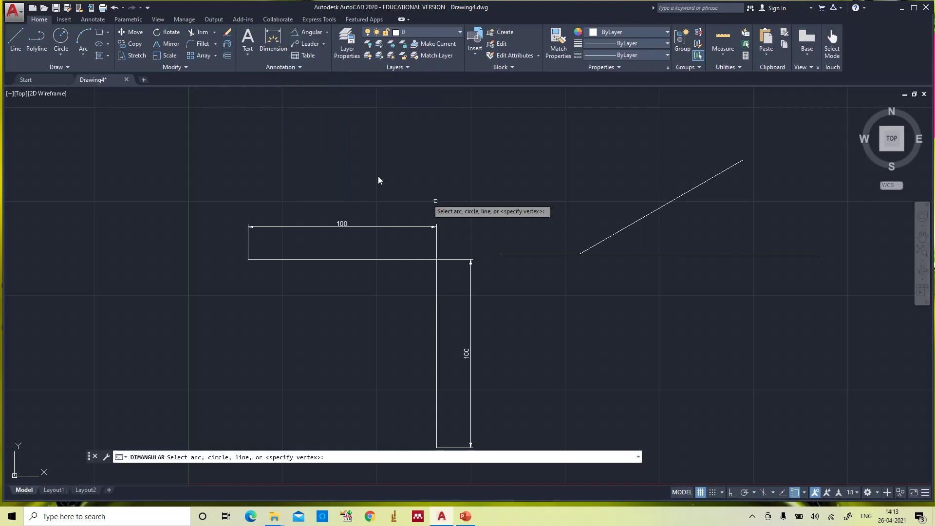
pyautogui.click(656, 211)
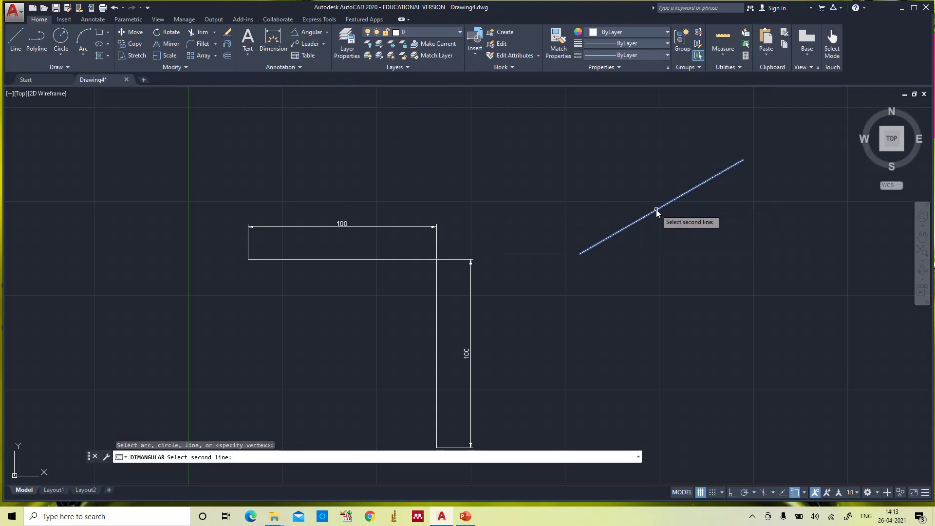
pyautogui.click(651, 253)
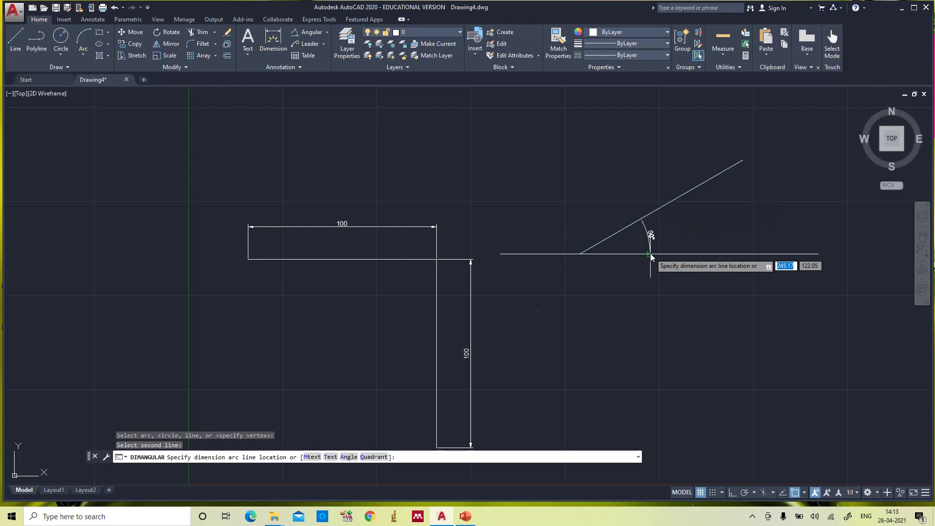
pyautogui.click(673, 229)
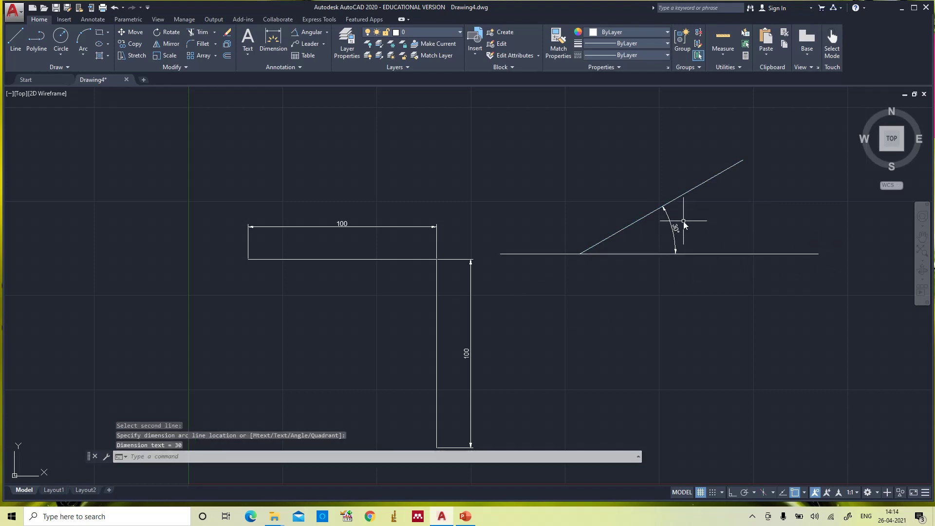
pyautogui.scroll(2, 710, 246)
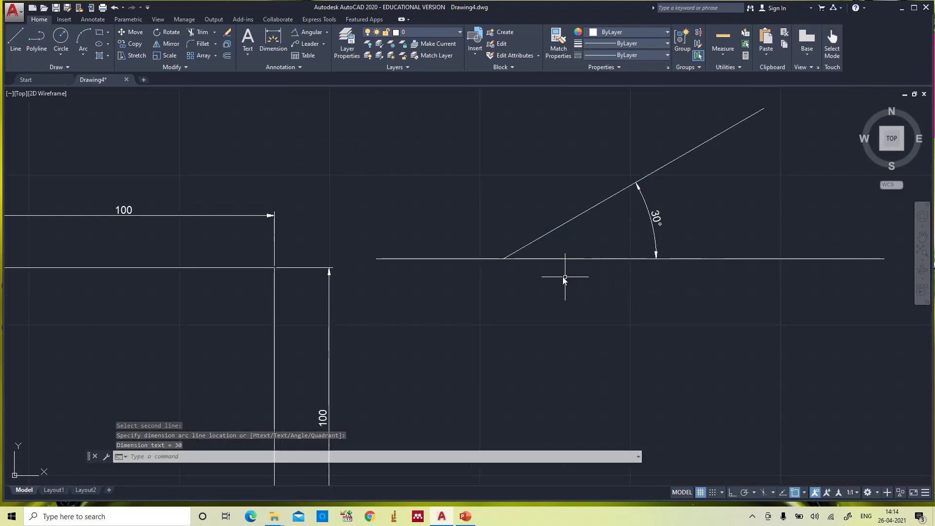
pyautogui.scroll(-2, 629, 268)
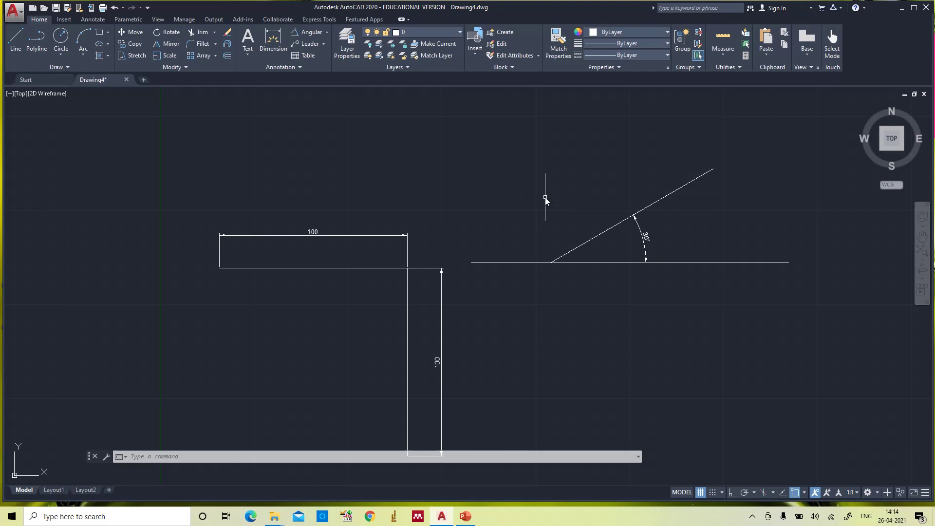
# Set the drawing units to measure angles clockwise.
pyautogui.write('UNITS')
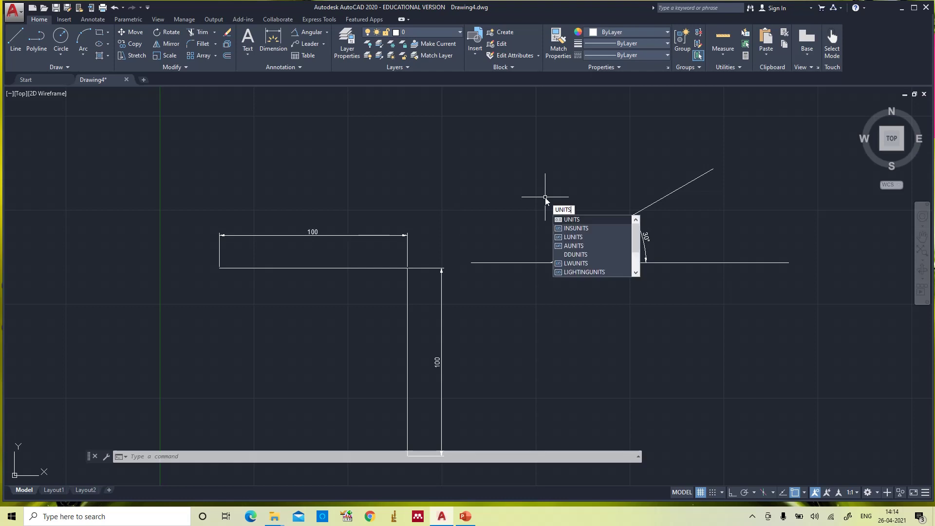
pyautogui.press('Return')
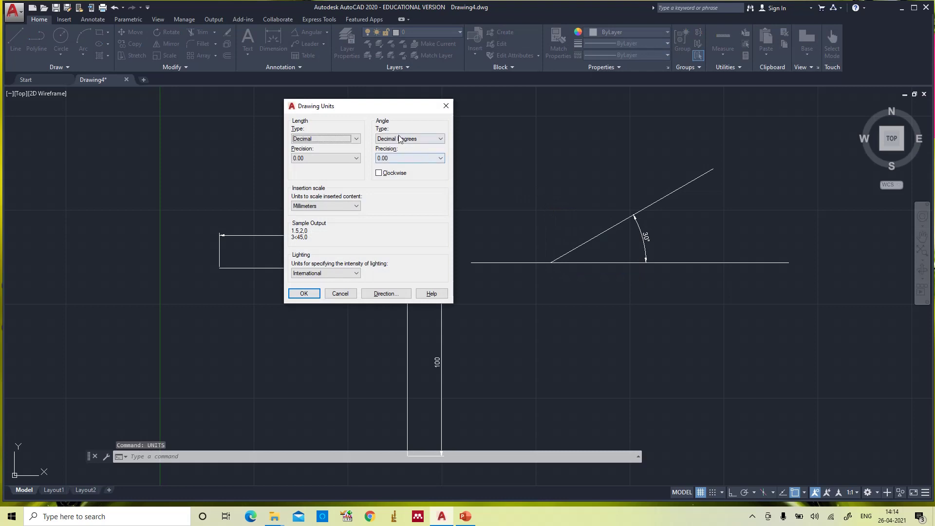
pyautogui.click(382, 175)
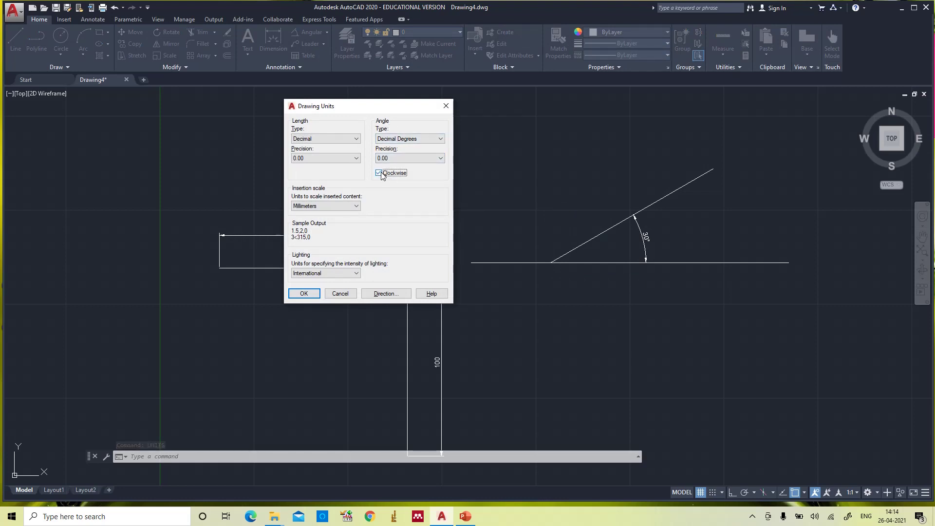
pyautogui.click(304, 293)
# Draw a 100-unit line from the vertex of the angle at a clockwise angle of 30°, below the horizontal line.
pyautogui.write('l')
pyautogui.press('Return')
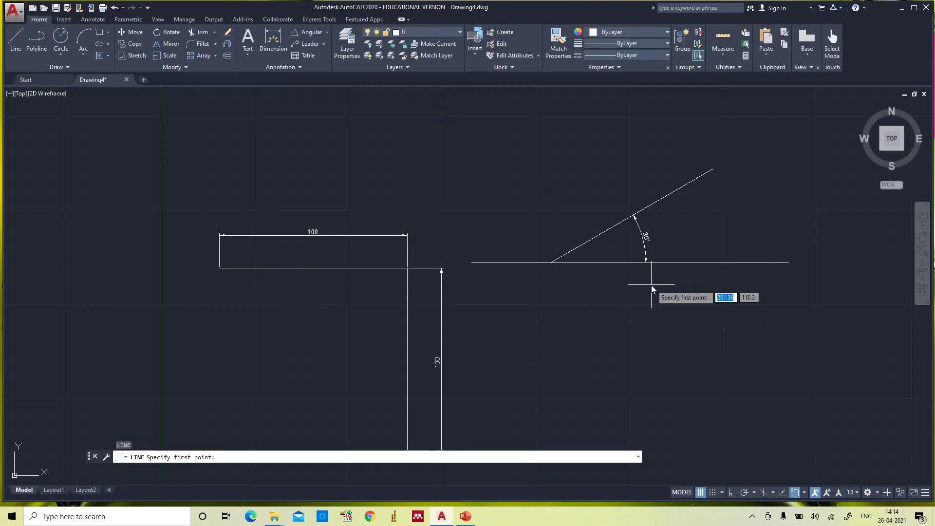
pyautogui.click(552, 263)
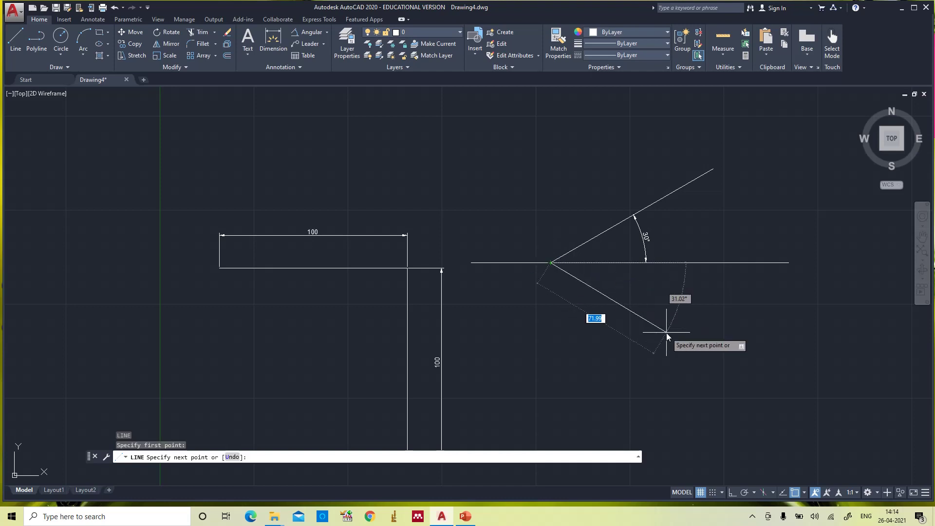
pyautogui.write('<')
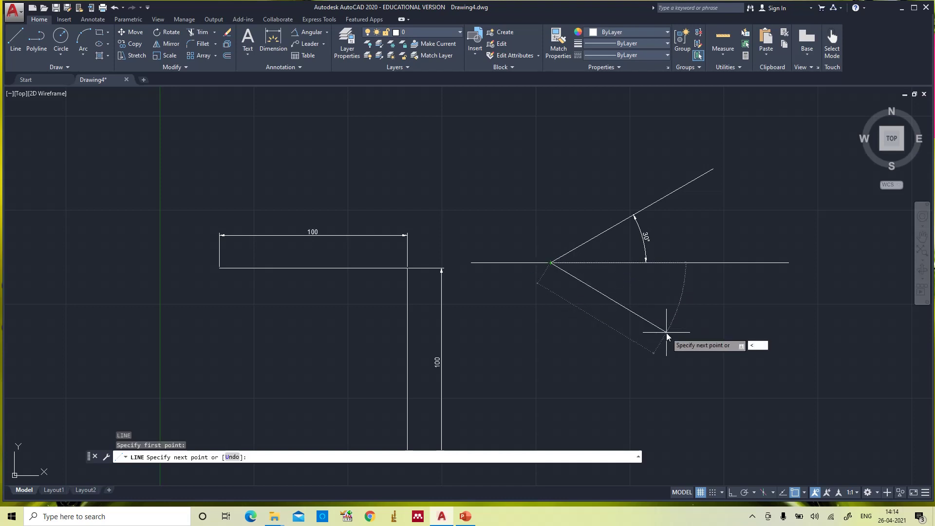
pyautogui.write('30')
pyautogui.press('Return')
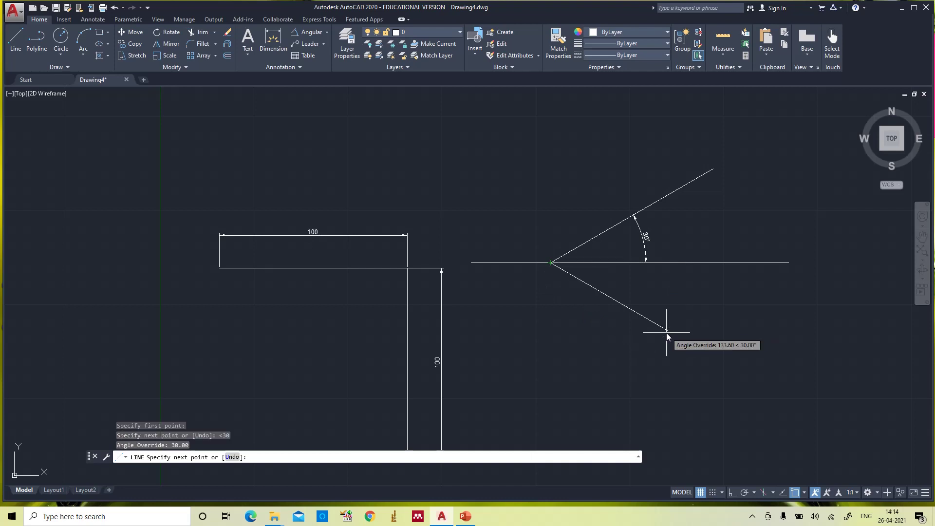
pyautogui.write('100')
pyautogui.press('Return')
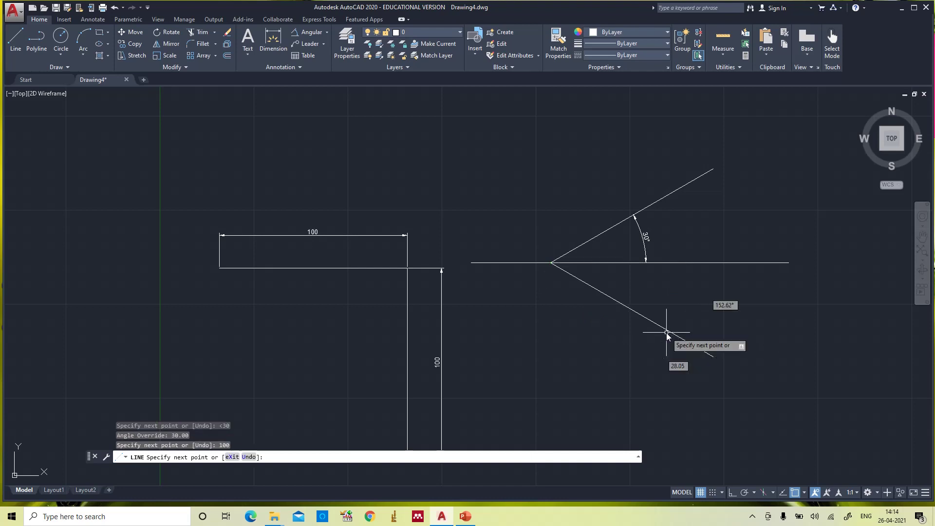
pyautogui.press('Escape')
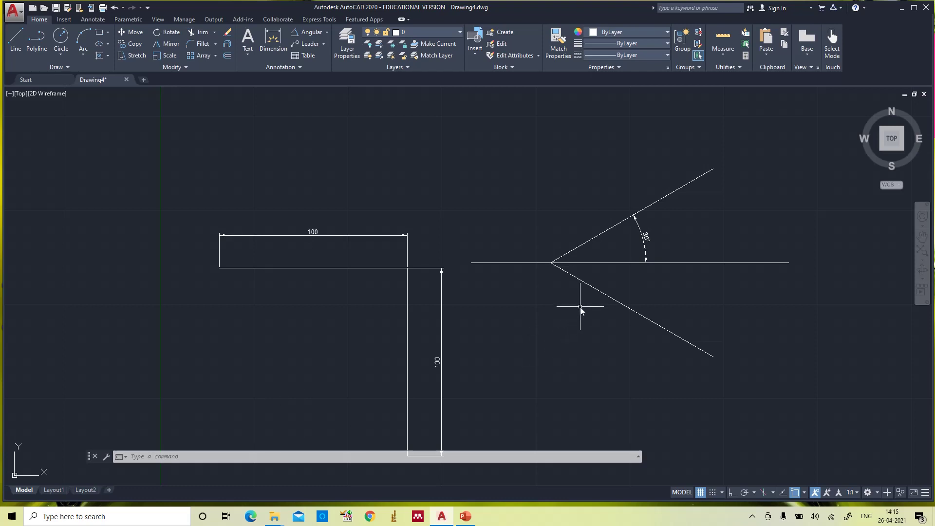
# Delete the inclined line below the horizontal line and turn off clockwise angle measurement in the drawing units.
pyautogui.click(613, 297)
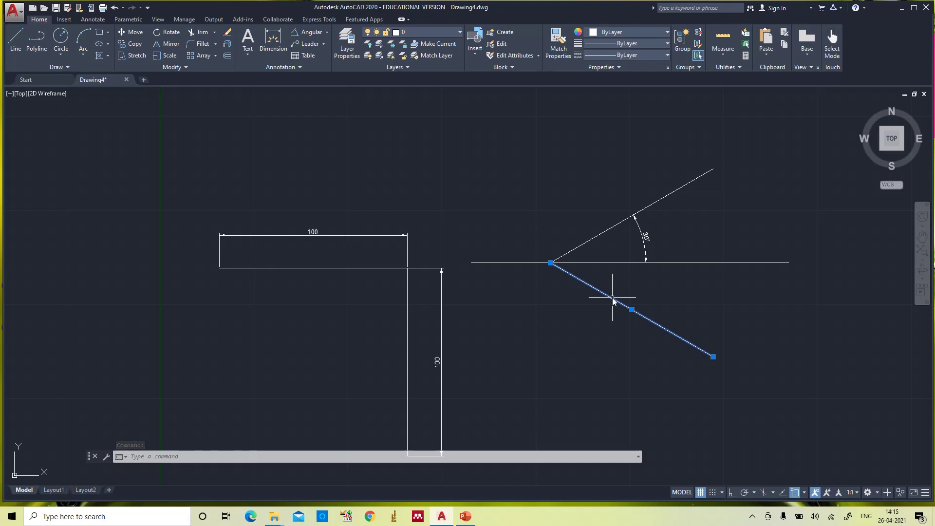
pyautogui.press('Delete')
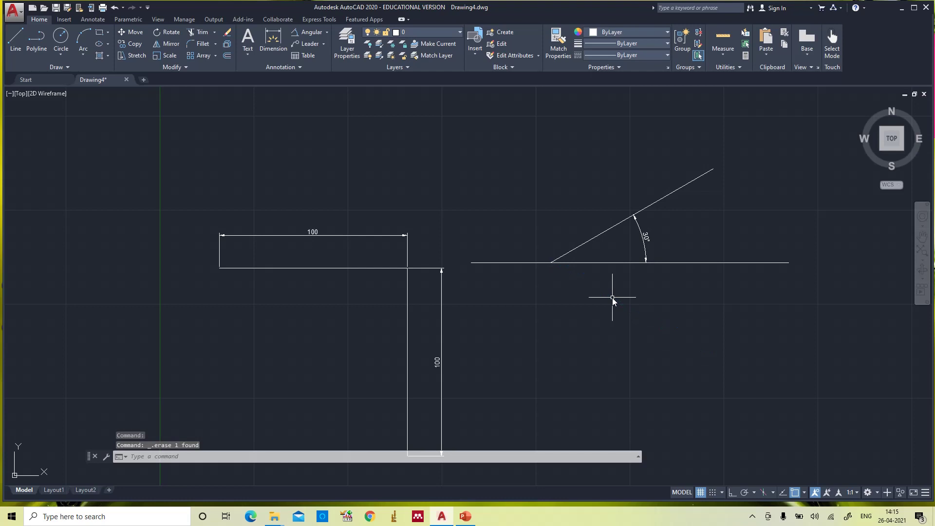
pyautogui.write('units')
pyautogui.press('Return')
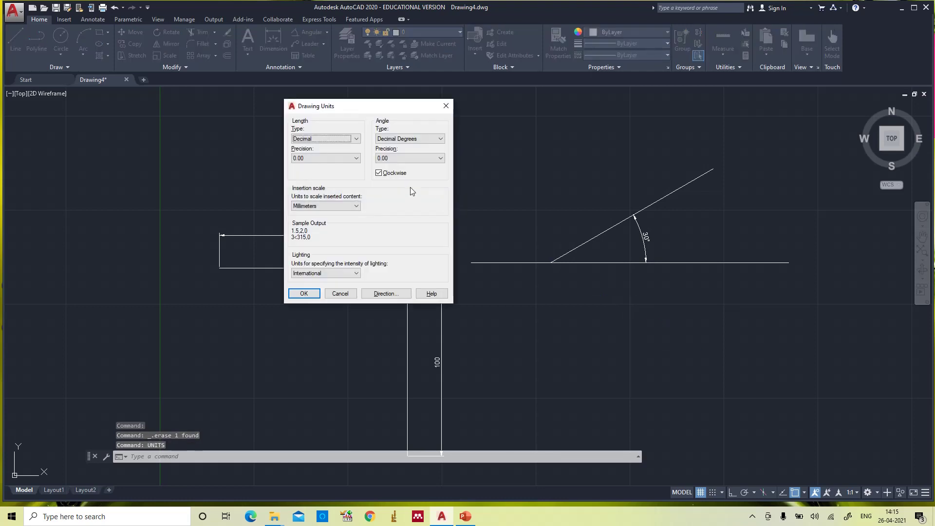
pyautogui.click(382, 174)
pyautogui.click(295, 292)
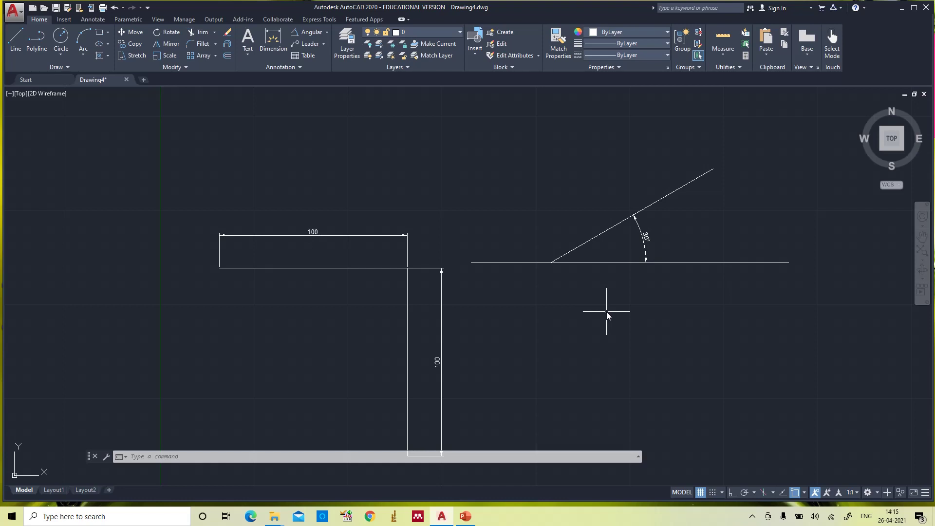
# Draw a 100-unit line from the vertex of the 30° angle at an angle override of -30°, below the horizontal line.
pyautogui.write('l')
pyautogui.press('Return')
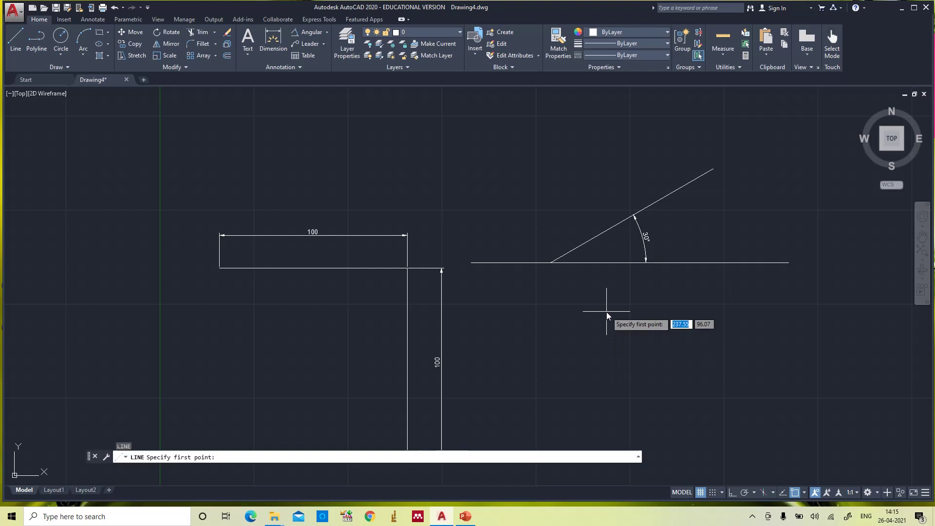
pyautogui.click(551, 263)
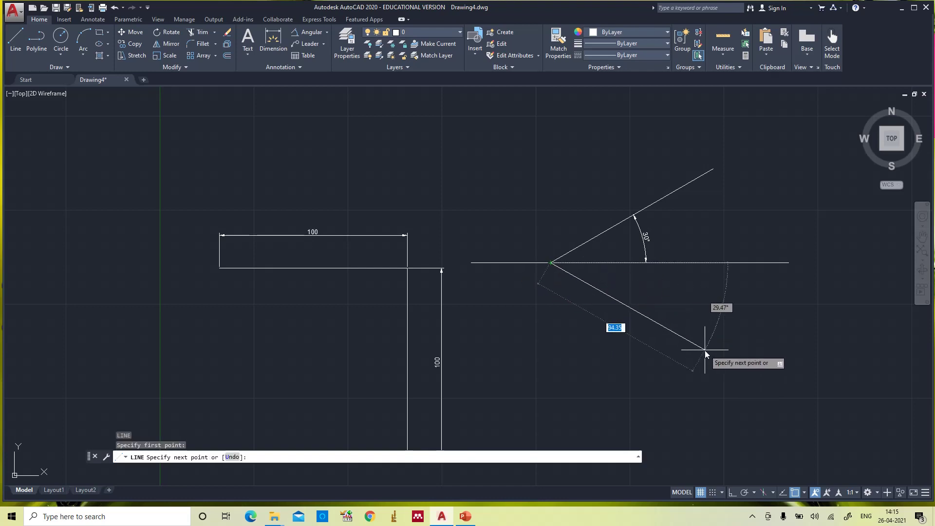
pyautogui.write('<')
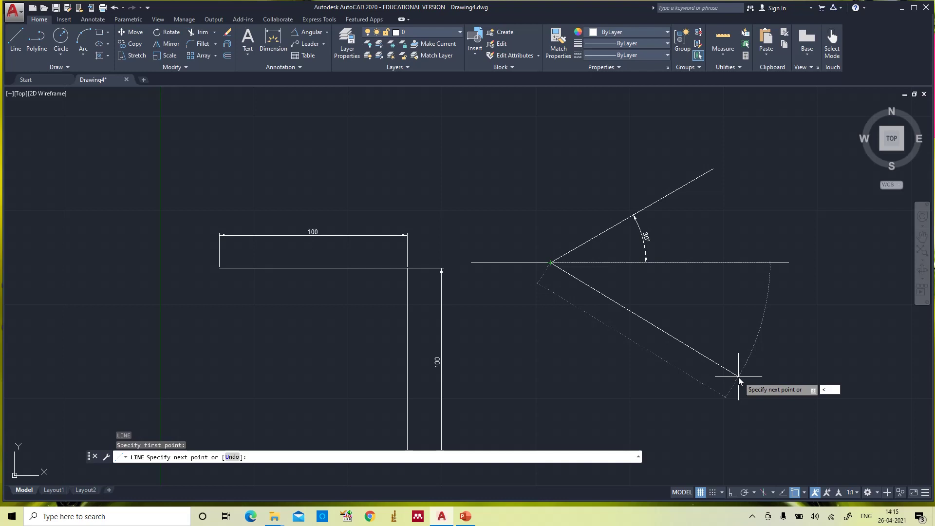
pyautogui.write('-30')
pyautogui.press('Return')
pyautogui.write('100')
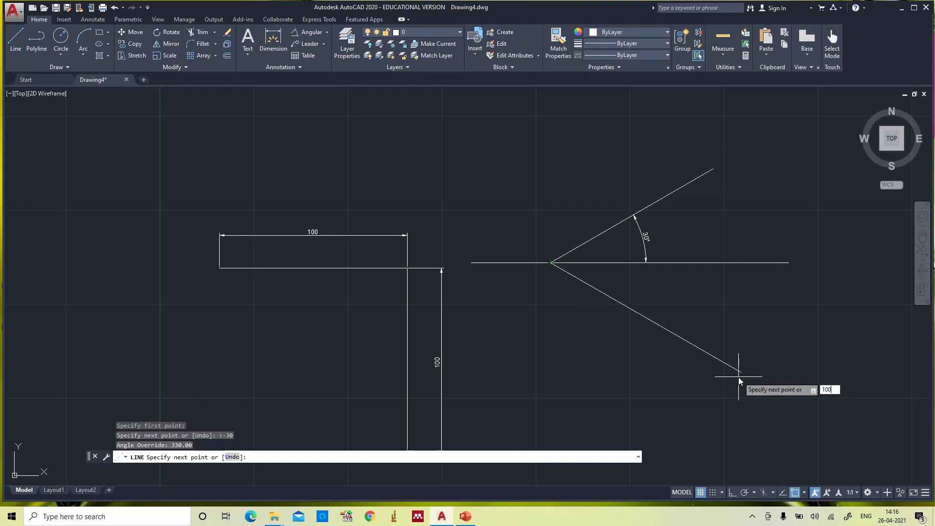
pyautogui.press('Return')
pyautogui.press('Escape')
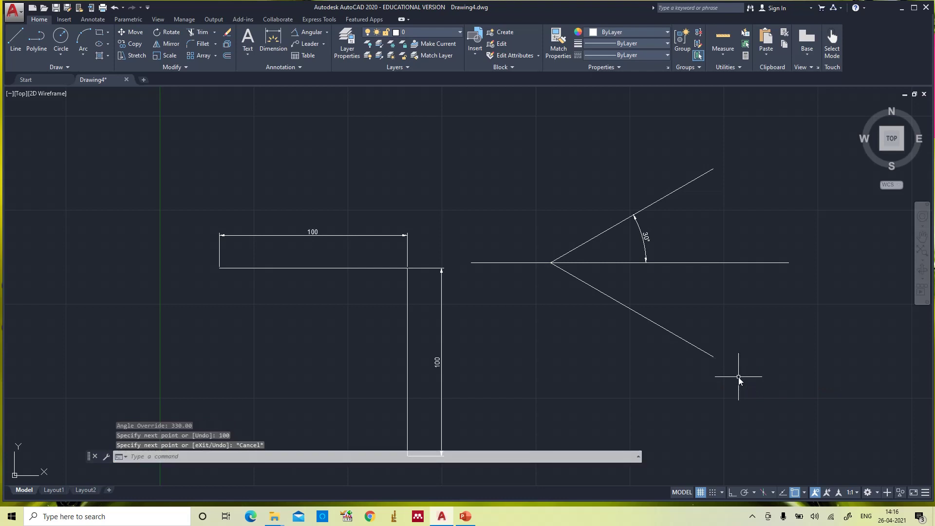
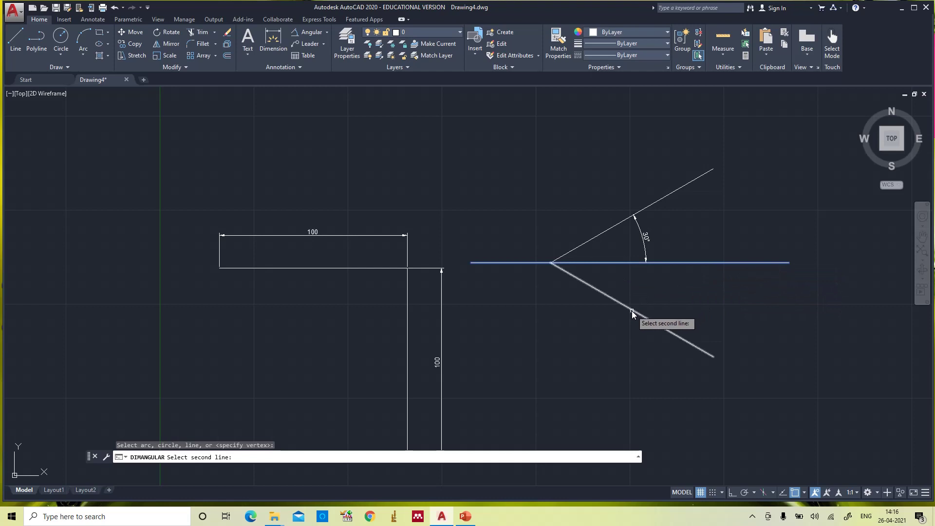
# Add an angular dimension between the horizontal line and the inclined line below it, with the arc placed between them.
pyautogui.click(634, 310)
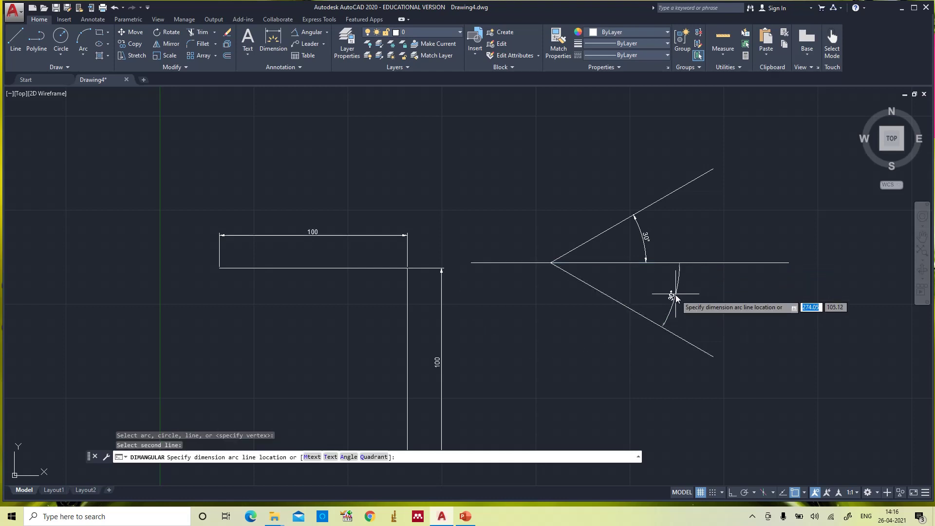
pyautogui.click(642, 291)
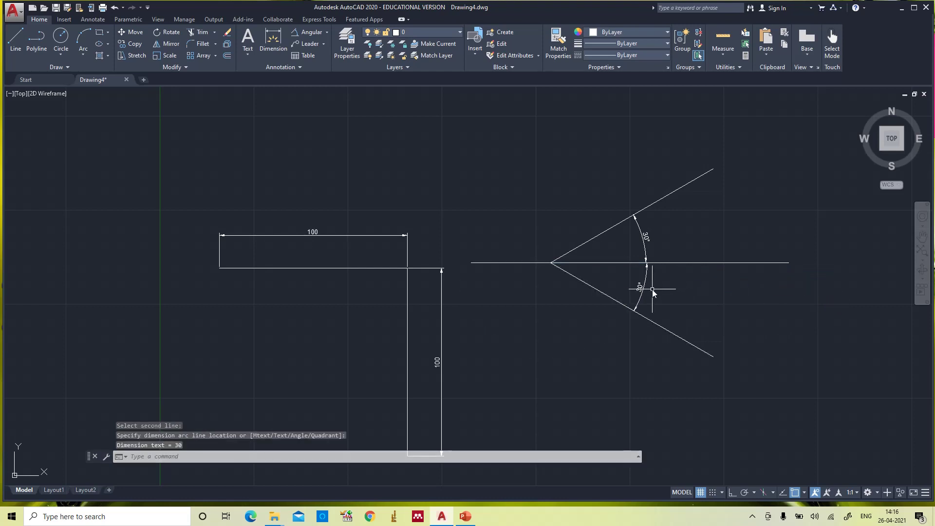
pyautogui.press('Escape')
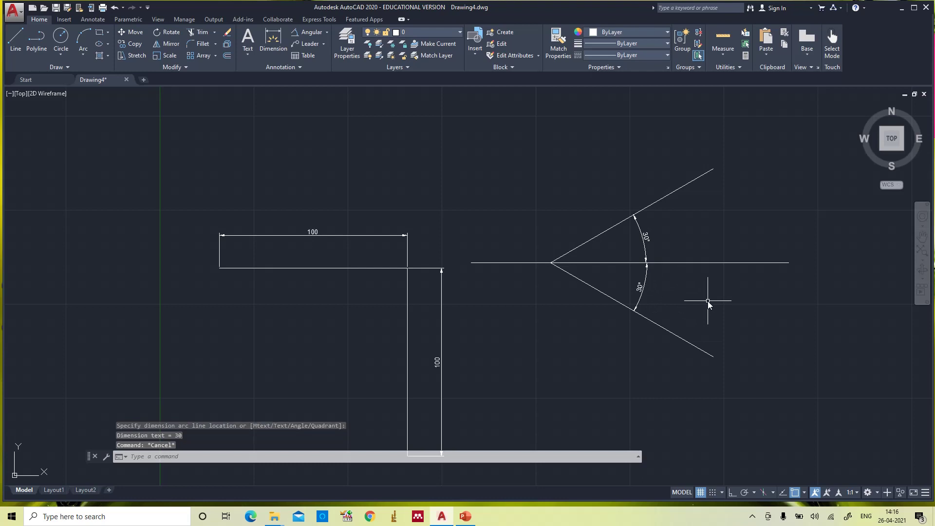
# Draw a 100-unit line at an angle override of 60°, starting on the horizontal line near its left end.
pyautogui.write('l')
pyautogui.press('Return')
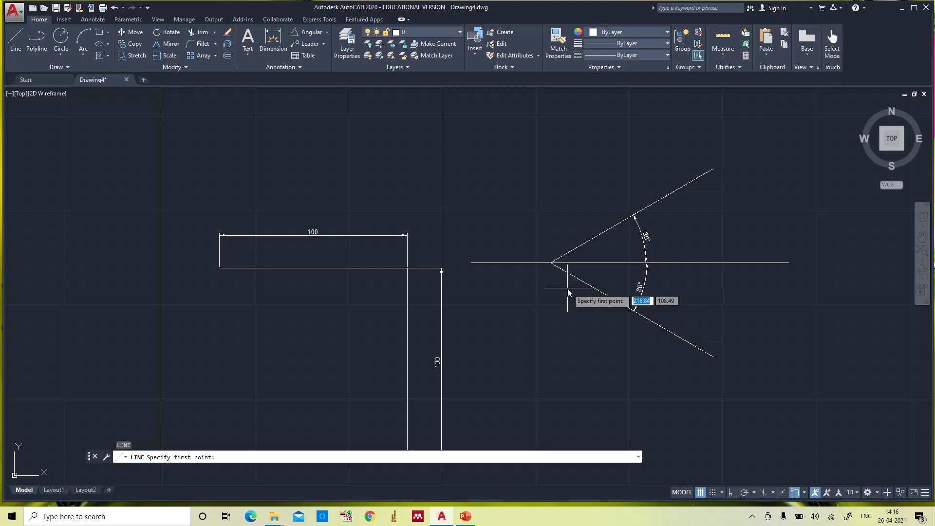
pyautogui.click(477, 263)
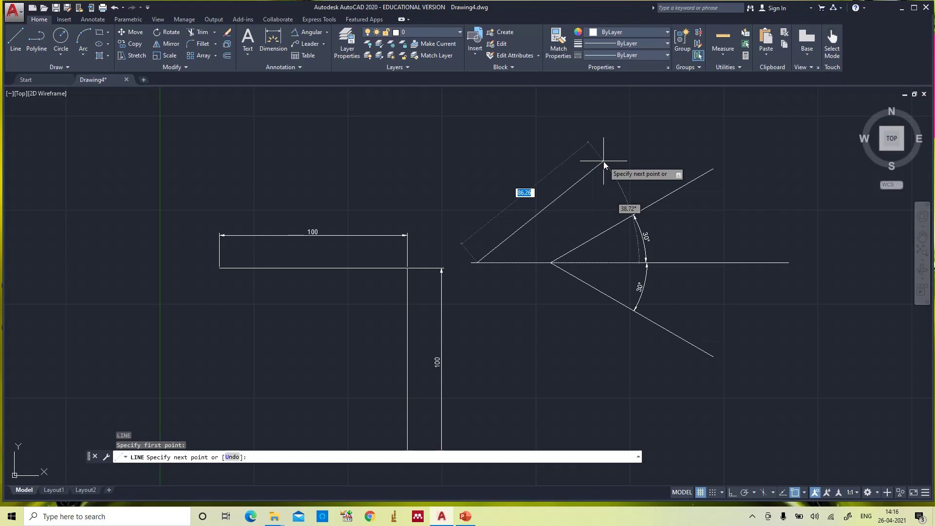
pyautogui.write('<')
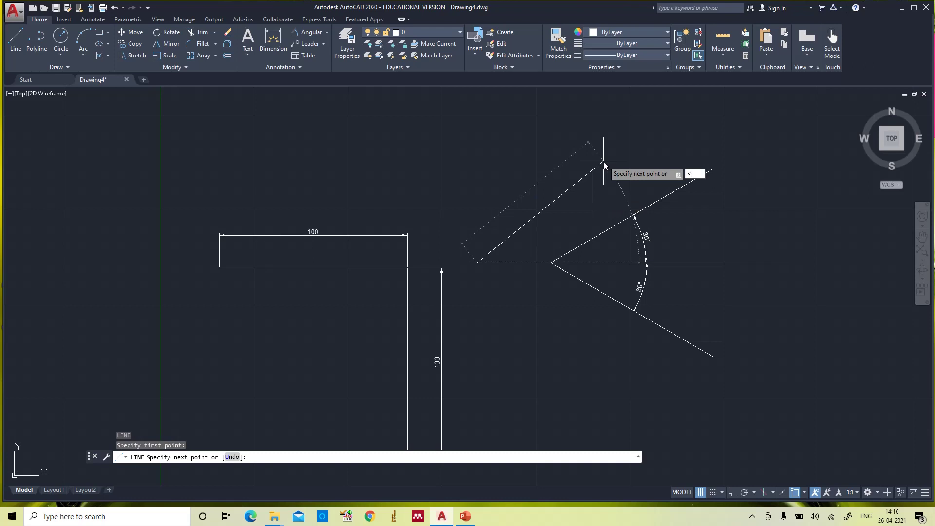
pyautogui.write('60')
pyautogui.press('Return')
pyautogui.write('100')
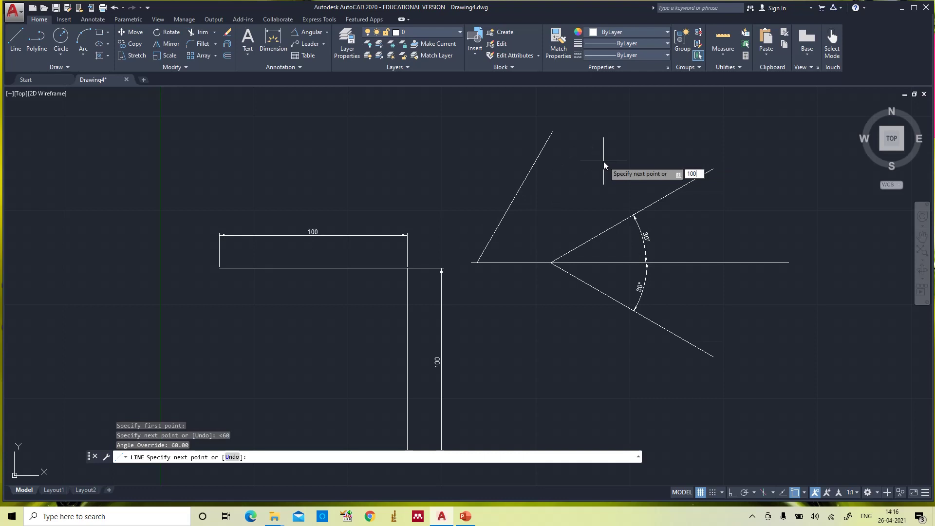
pyautogui.press('Return')
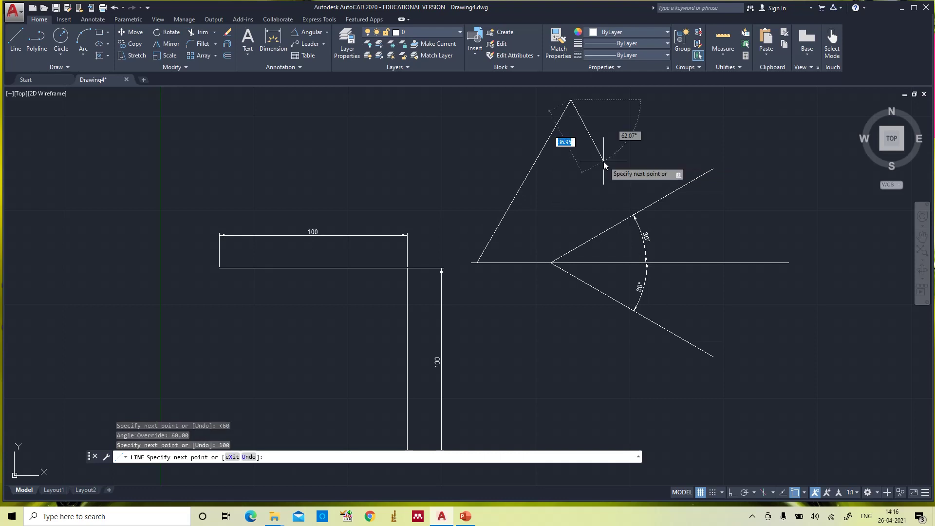
pyautogui.press('Escape')
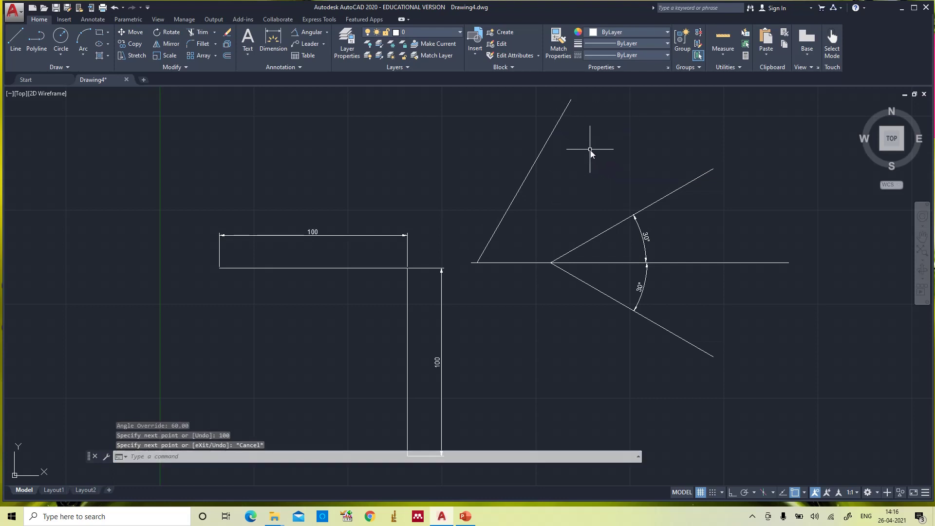
pyautogui.click(275, 39)
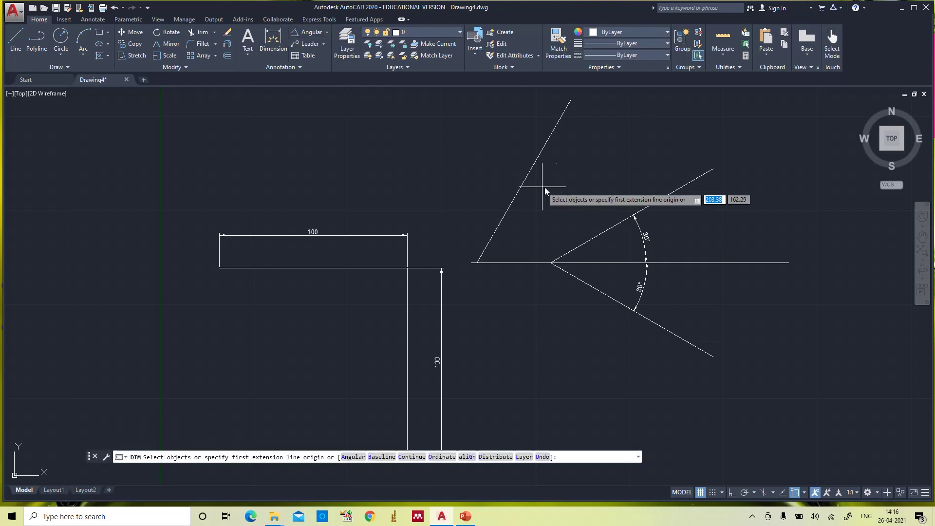
pyautogui.click(502, 215)
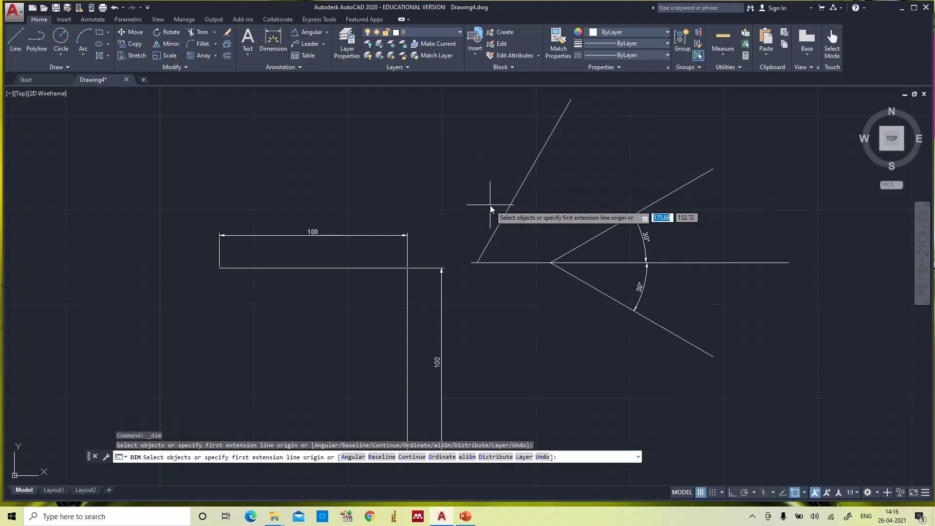
pyautogui.click(469, 201)
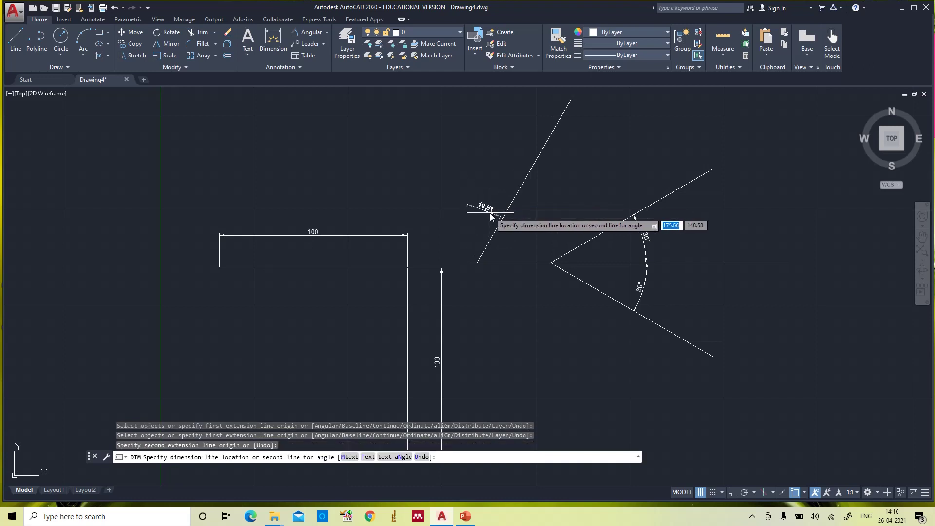
pyautogui.press('Escape')
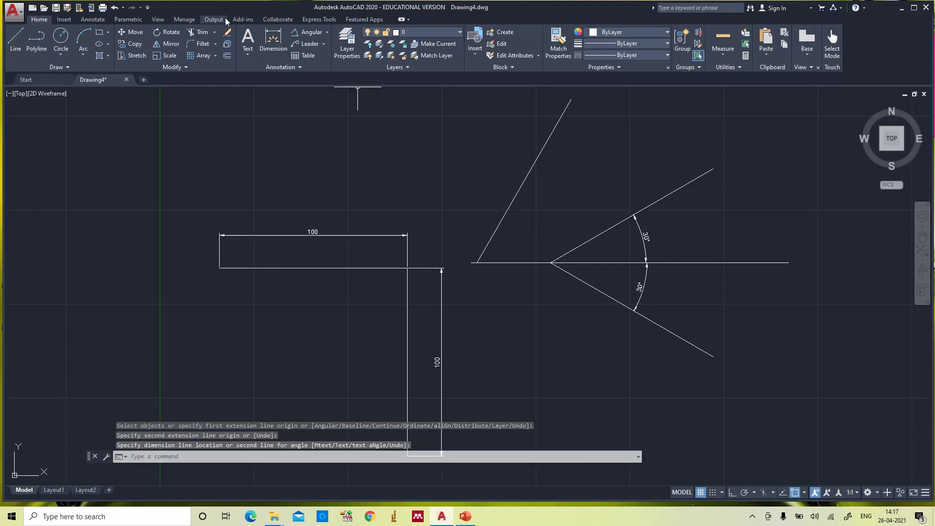
# Dimension the length of the 60° line, placing the aligned dimension on its upper-left side.
pyautogui.click(274, 39)
pyautogui.click(495, 231)
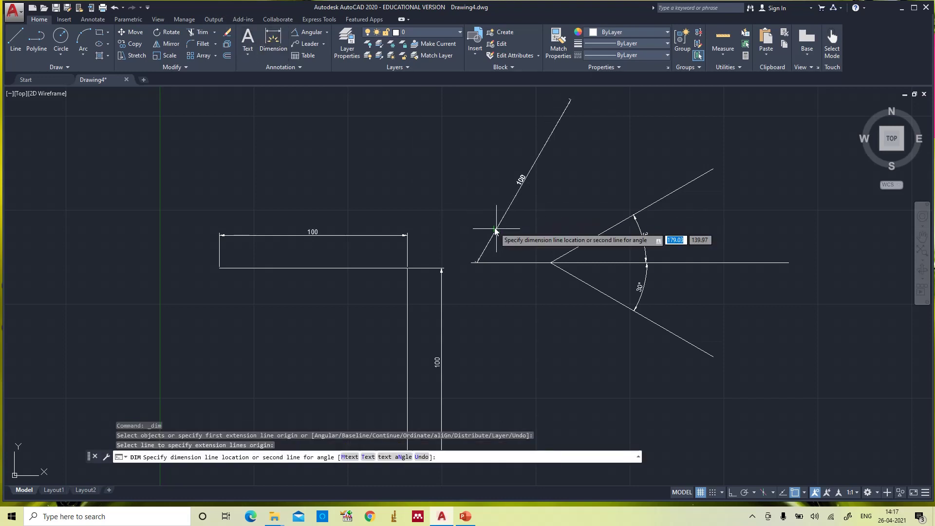
pyautogui.click(483, 217)
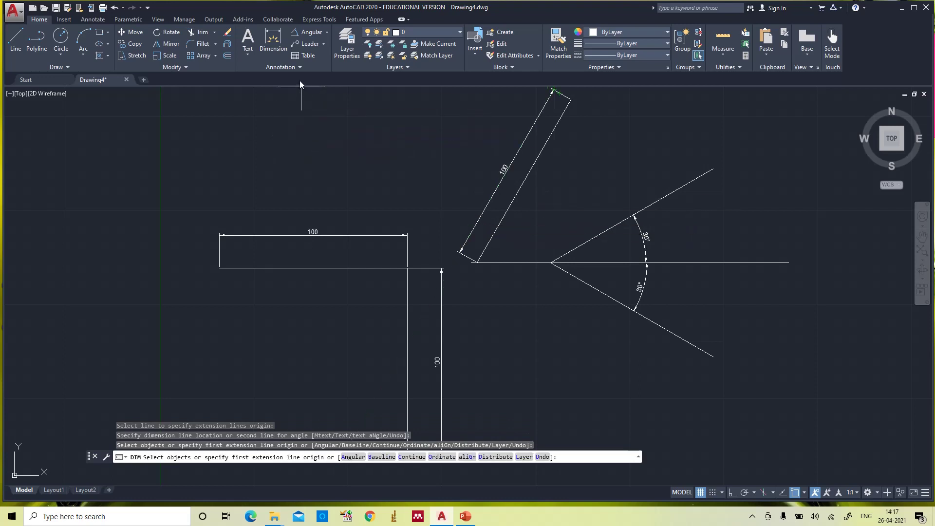
# Add an angular dimension between the steep upper line and the horizontal line, with the arc placed between them.
pyautogui.click(306, 32)
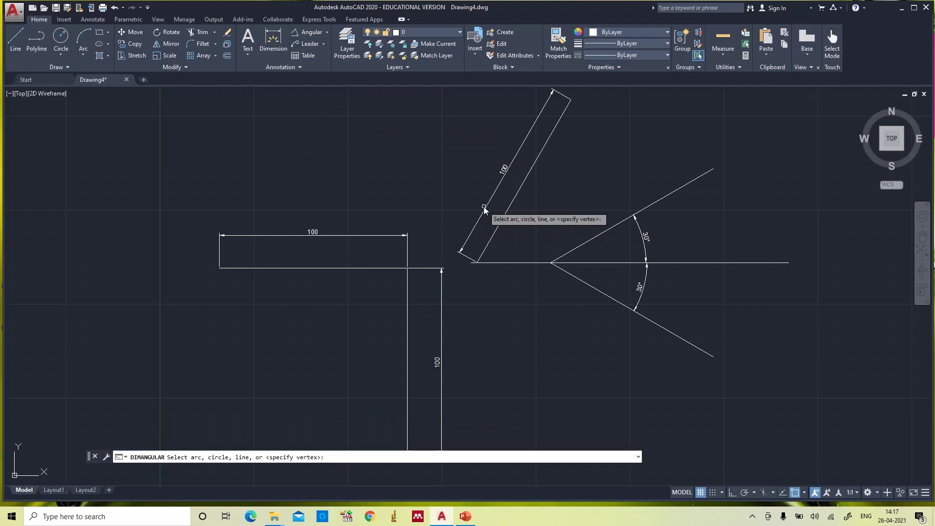
pyautogui.click(499, 223)
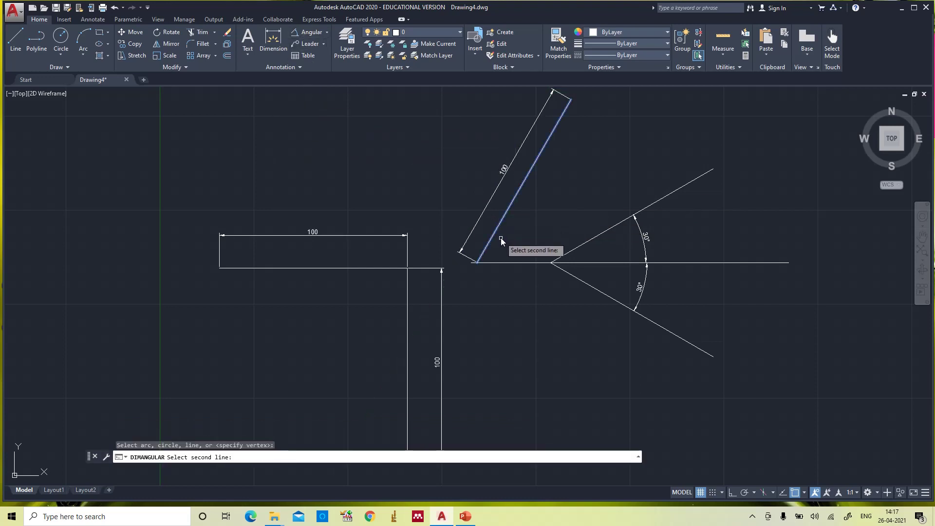
pyautogui.click(500, 263)
pyautogui.click(522, 249)
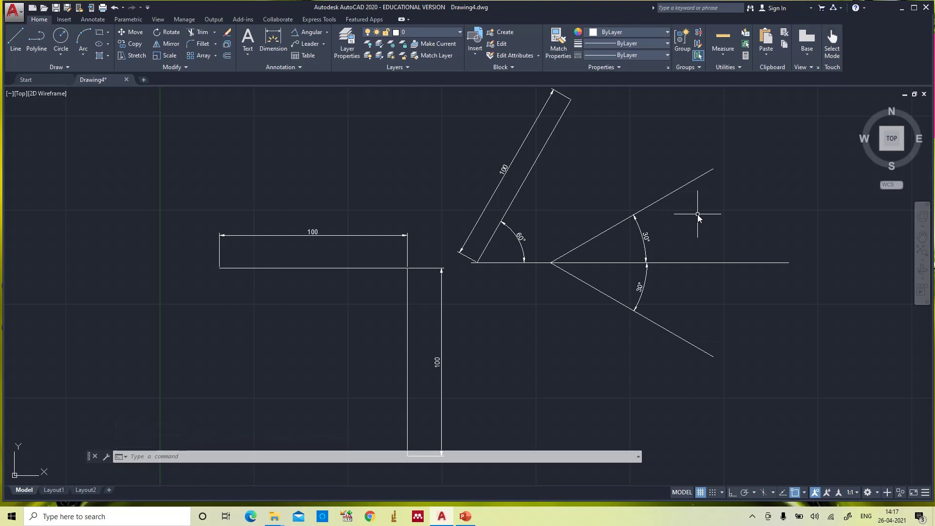
# Draw a 100-unit line from the vertex of the 60° angle at an angle override of -60°, below the horizontal line.
pyautogui.write('l')
pyautogui.press('Return')
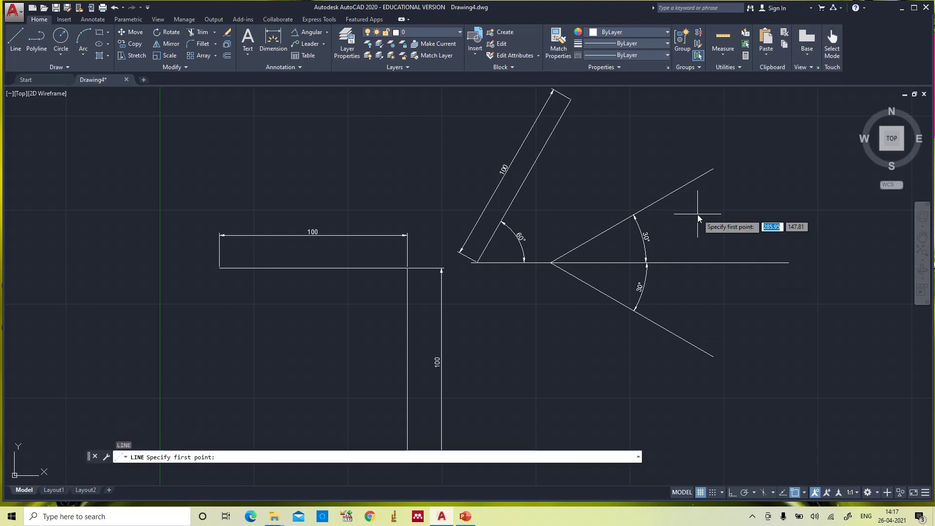
pyautogui.click(477, 262)
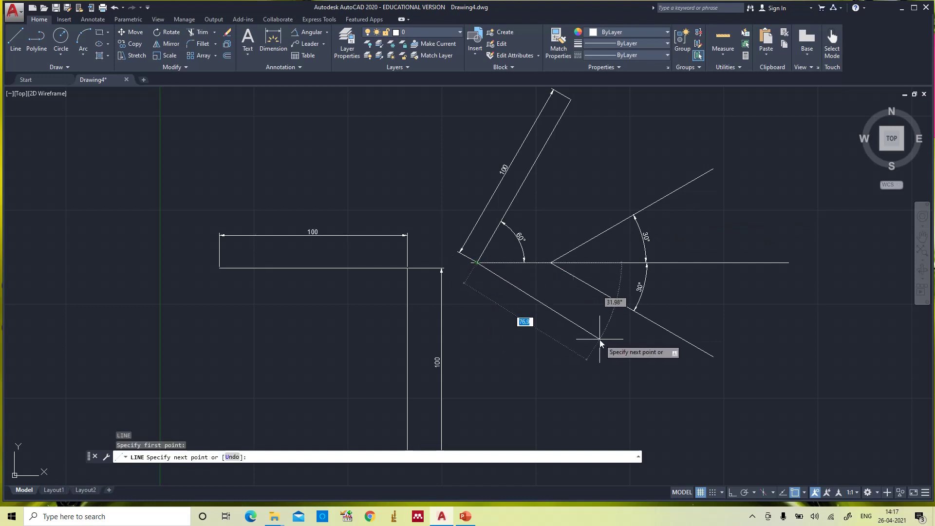
pyautogui.write('<')
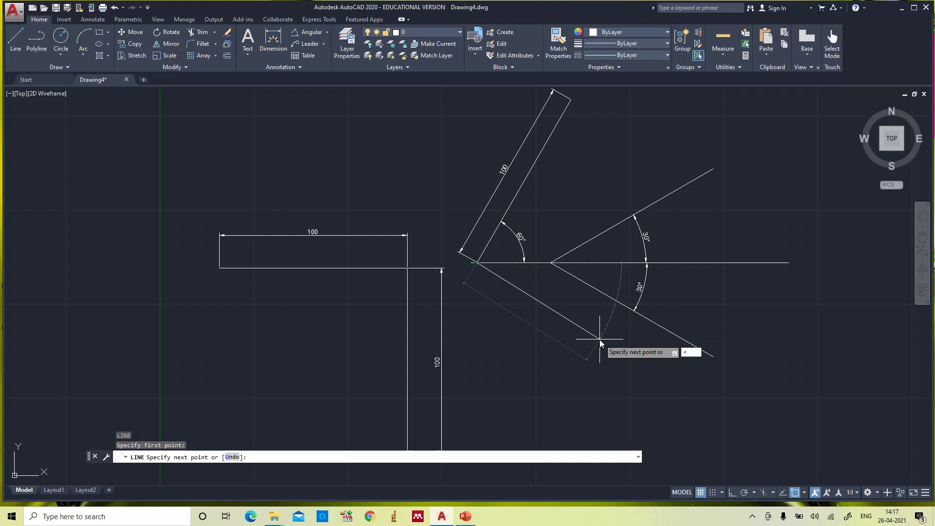
pyautogui.write('-60')
pyautogui.press('Return')
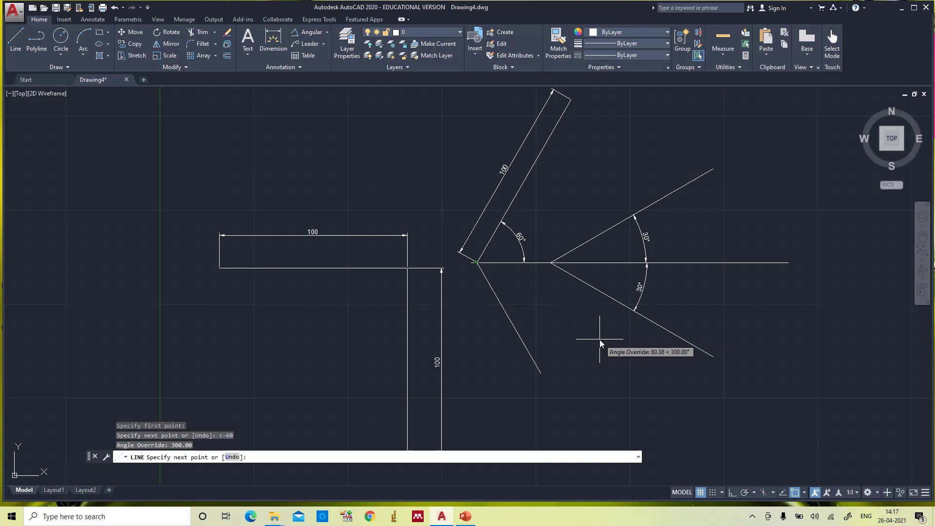
pyautogui.write('100')
pyautogui.press('Return')
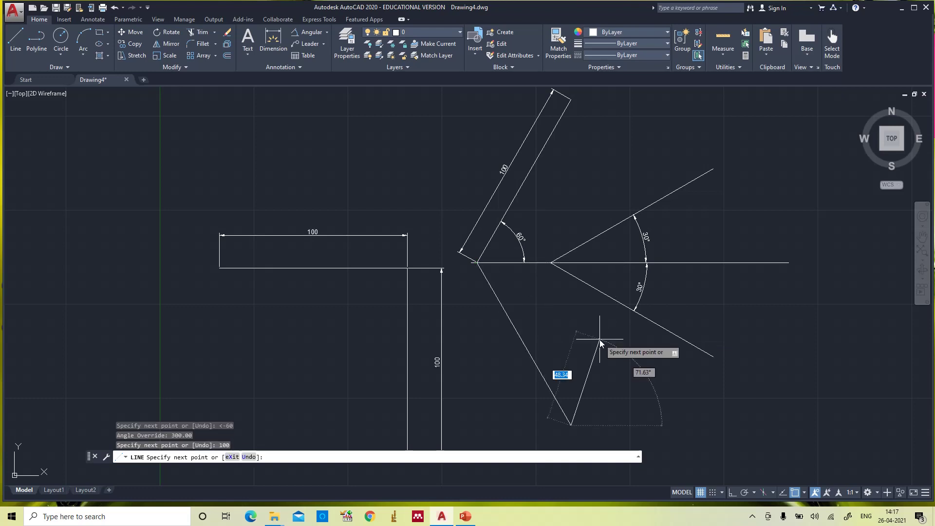
pyautogui.press('Escape')
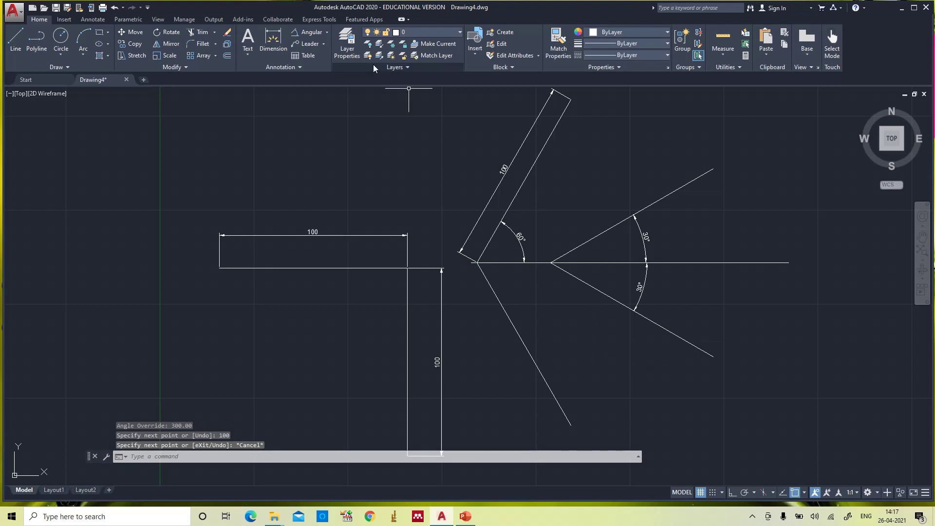
# Add an angular dimension between the steep lower line and the horizontal line, with the arc placed between them.
pyautogui.click(308, 34)
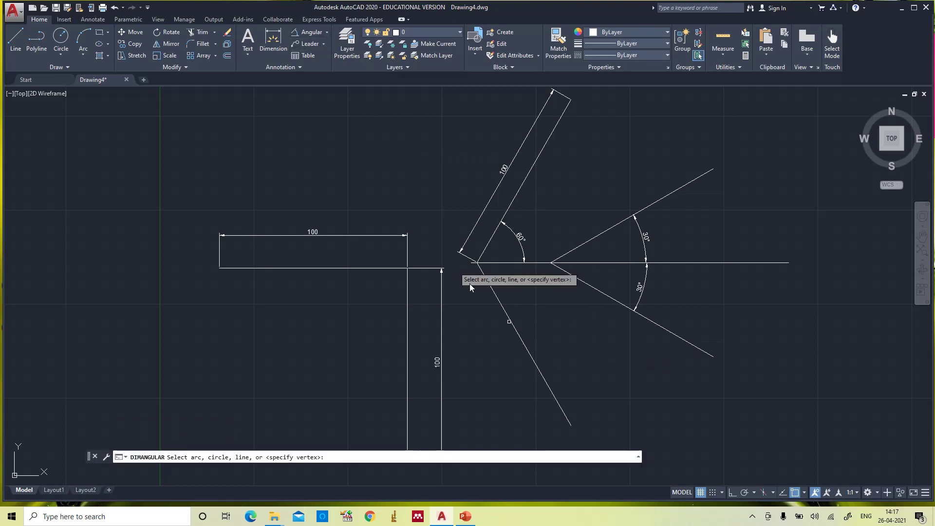
pyautogui.click(501, 308)
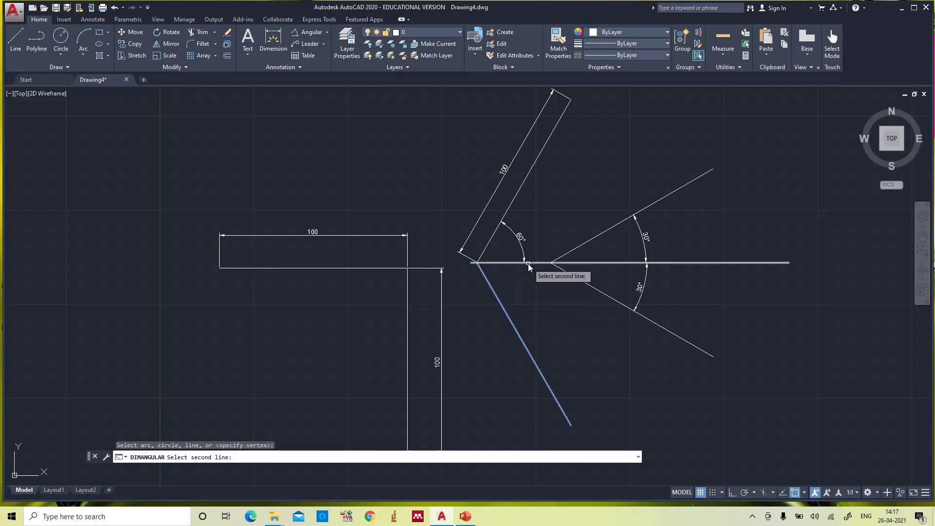
pyautogui.click(530, 262)
pyautogui.click(525, 280)
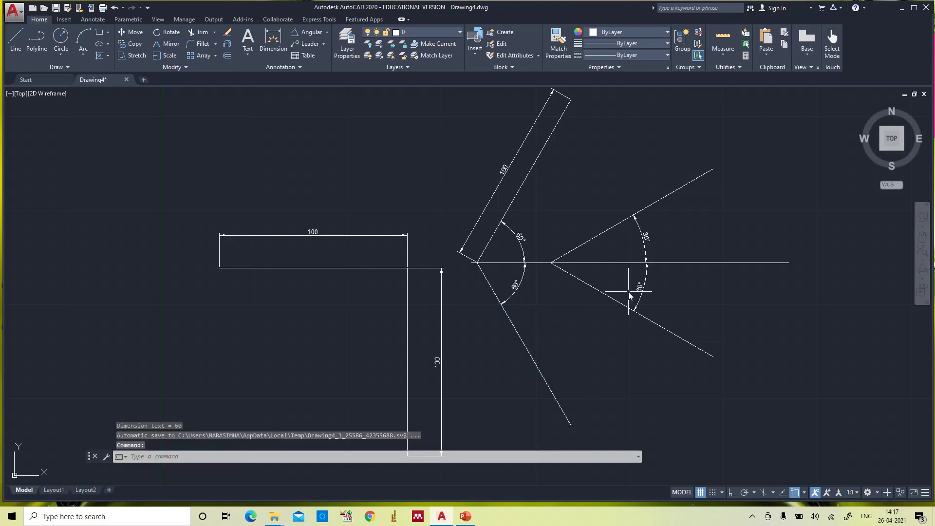
# Dimension the length of the steep lower line, placing the aligned dimension on its lower-left side.
pyautogui.click(272, 39)
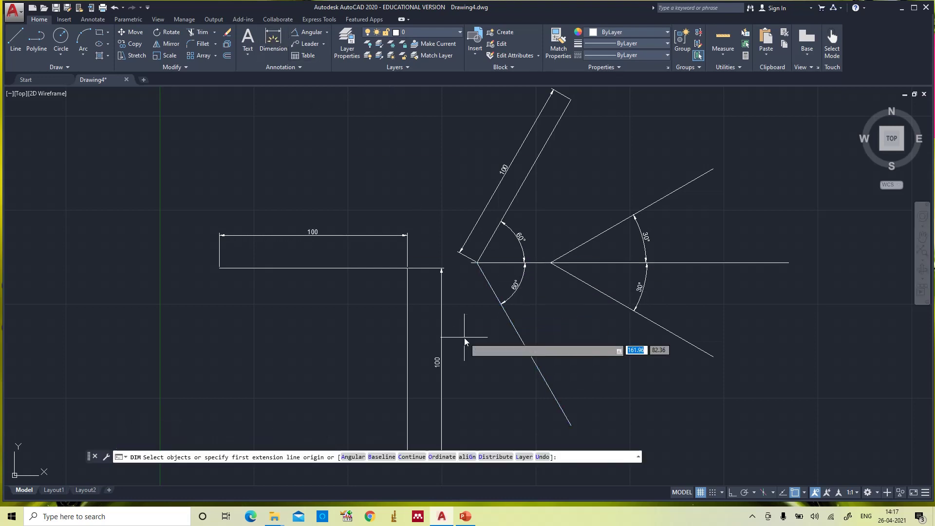
pyautogui.click(509, 322)
pyautogui.click(498, 332)
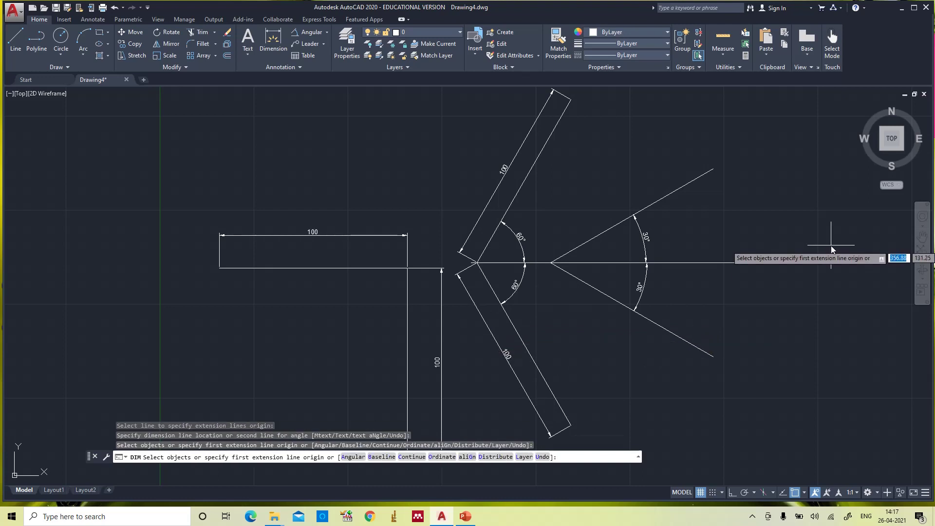
pyautogui.write('z')
pyautogui.press('Return')
pyautogui.write('a')
pyautogui.press('Return')
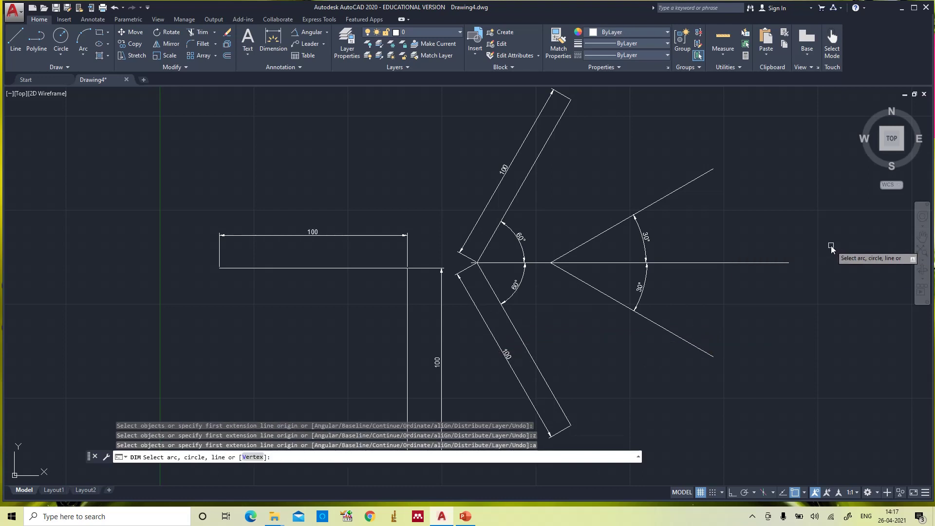
pyautogui.press('Escape')
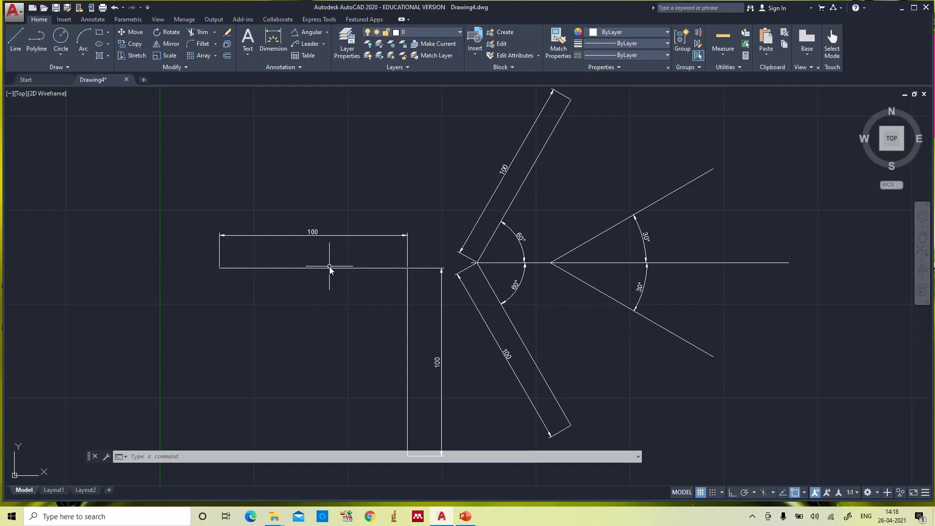
# Switch to PowerPoint and review the slide on types of lines, their descriptions and general applications.
pyautogui.click(466, 516)
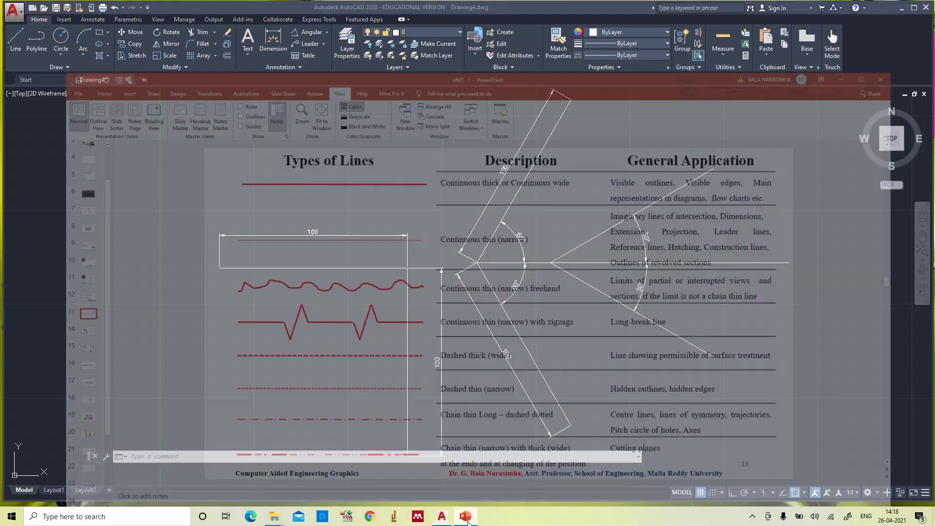
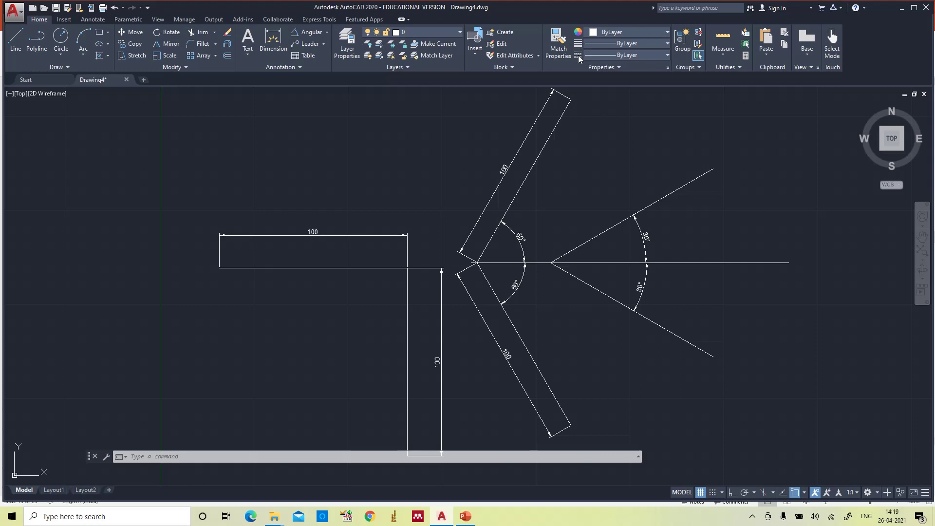
# Delete the loaded linetypes ACAD_ISO02W100, ACAD_ISO03W100 and CENTER from the drawing with the Linetype Manager.
pyautogui.click(650, 55)
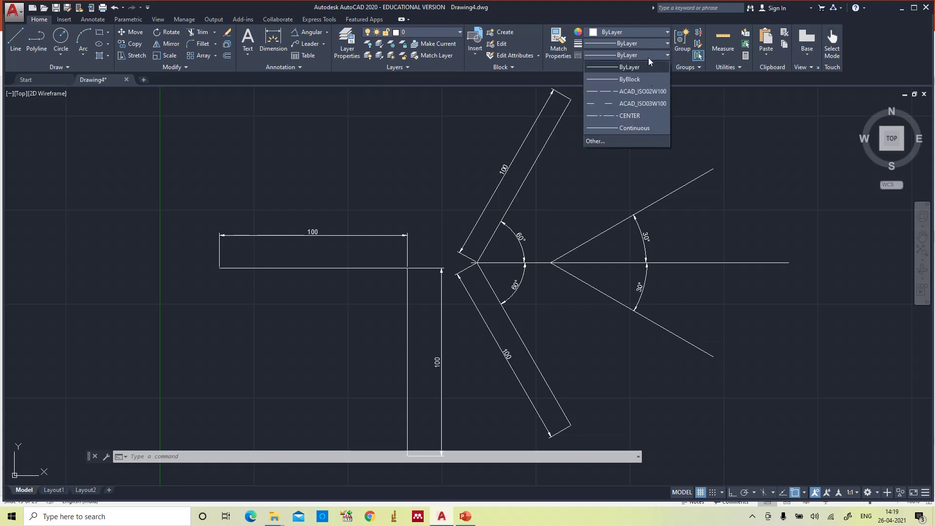
pyautogui.click(597, 141)
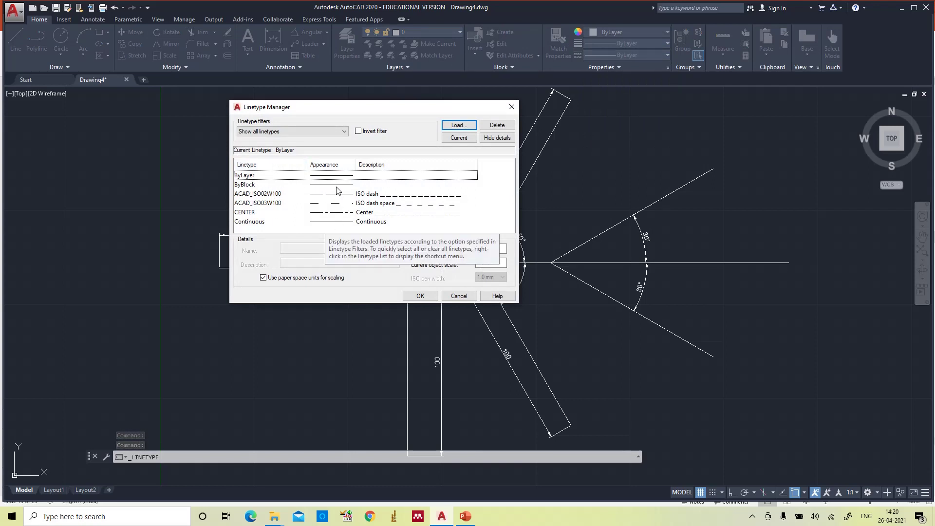
pyautogui.click(254, 198)
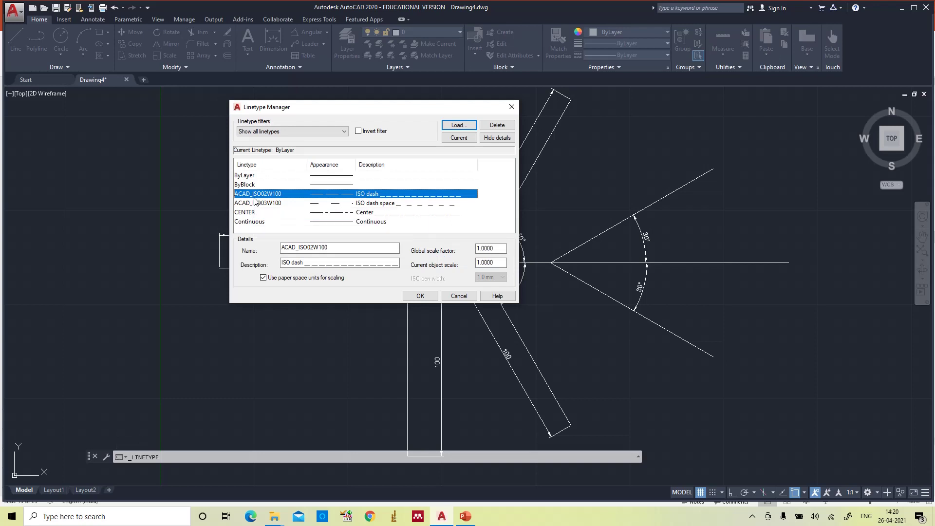
pyautogui.hotkey('shift', 'Down')
pyautogui.hotkey('shift', 'Down')
pyautogui.hotkey('shift', 'Down')
pyautogui.hotkey('shift', 'Up')
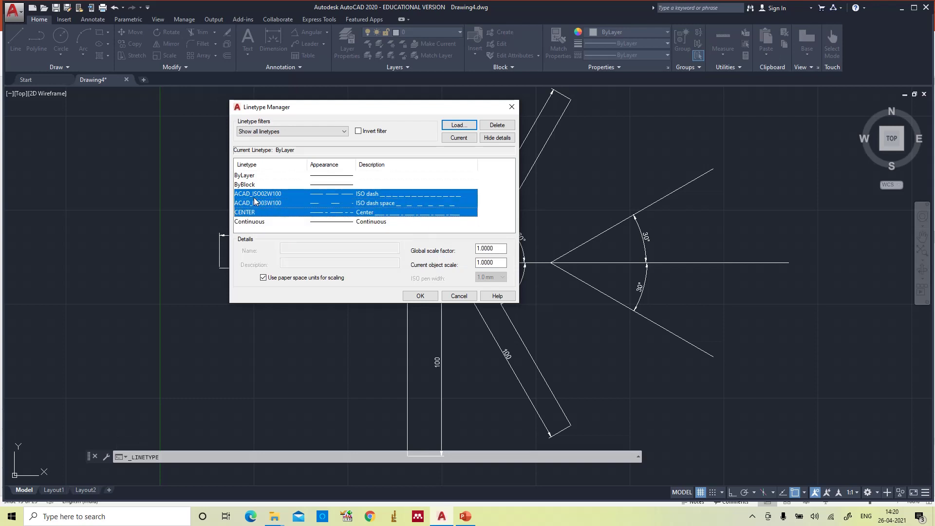
pyautogui.click(494, 124)
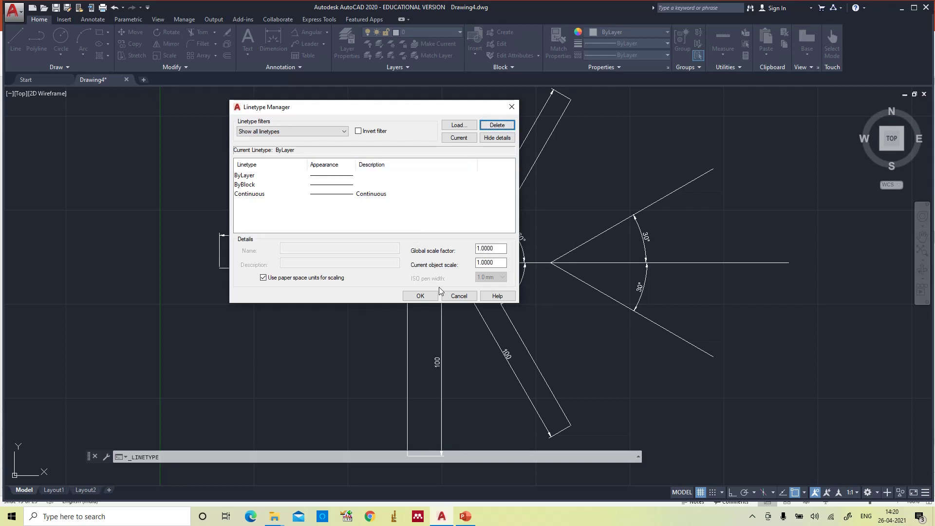
pyautogui.click(419, 296)
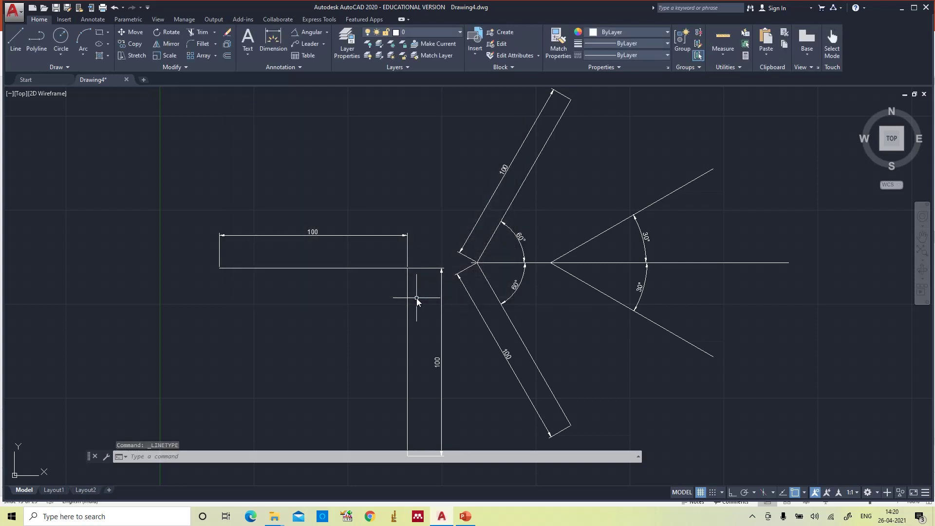
# Load the ISO dash linetype ACAD_ISO02W100 from acadiso.lin into the drawing through the Linetype Manager.
pyautogui.click(653, 55)
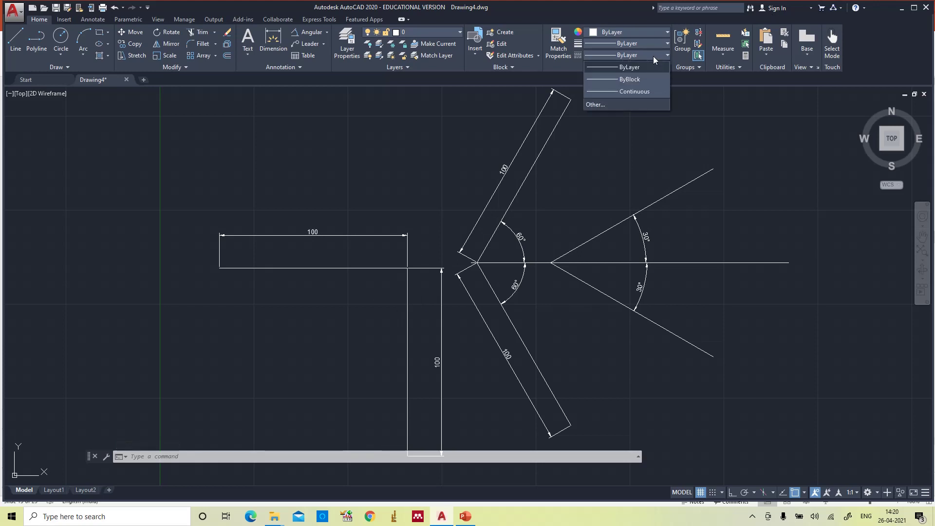
pyautogui.click(599, 105)
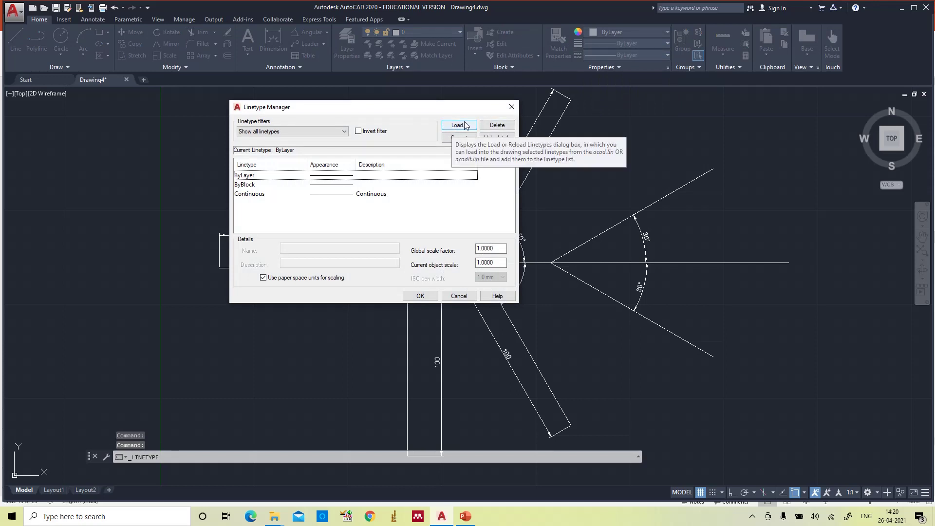
pyautogui.click(458, 126)
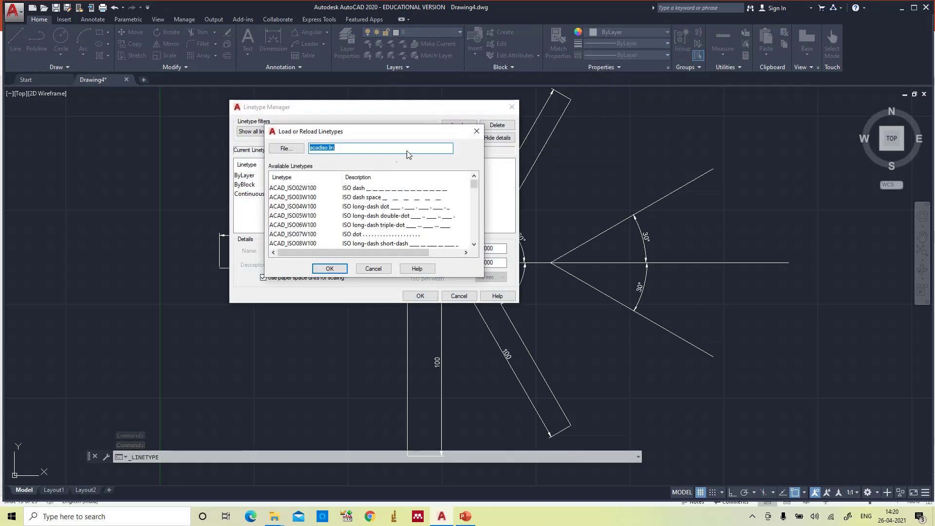
pyautogui.scroll(-7, 383, 197)
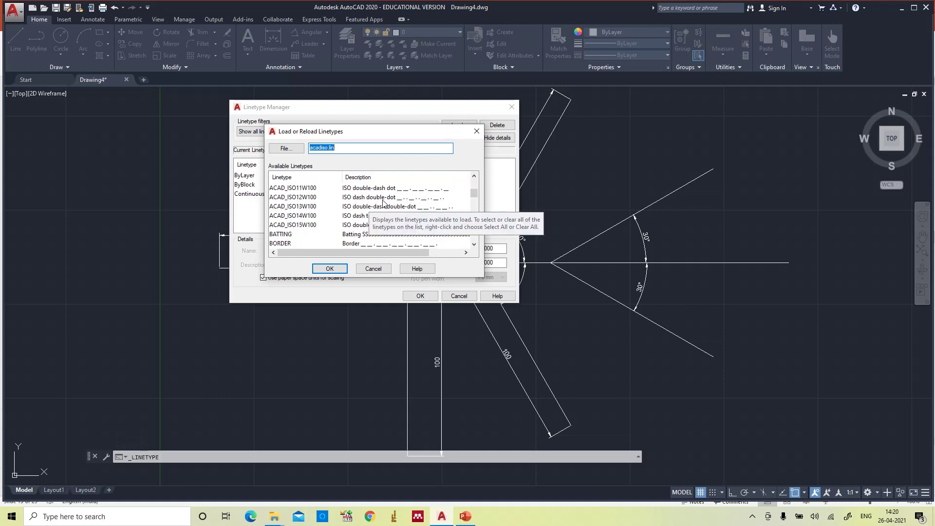
pyautogui.scroll(-10, 384, 203)
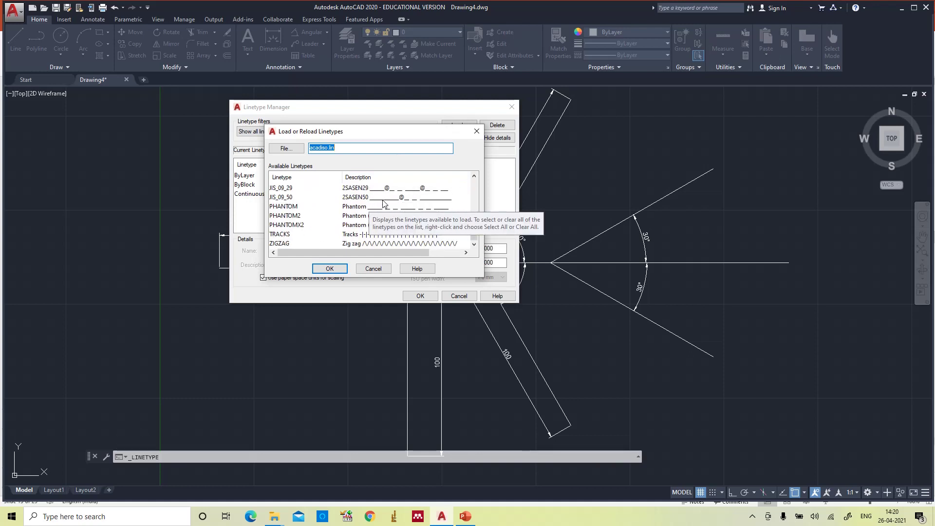
pyautogui.scroll(15, 390, 224)
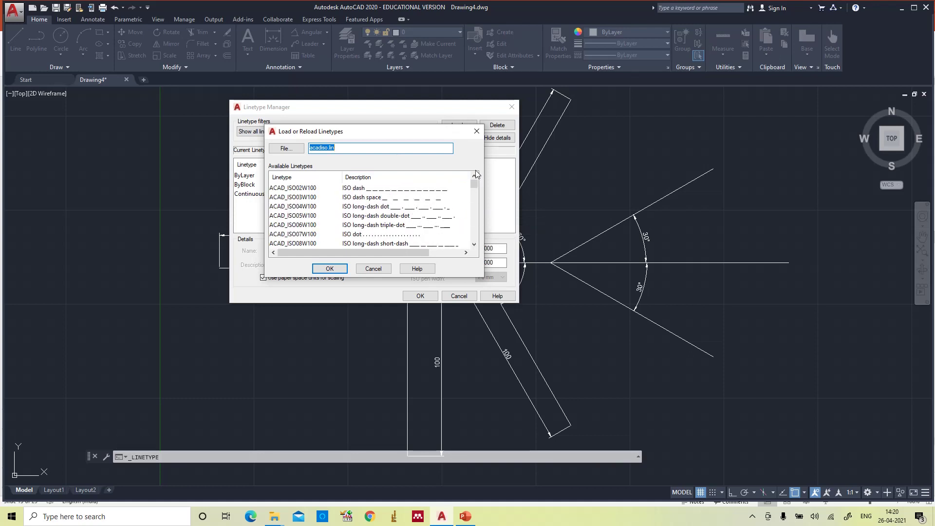
pyautogui.press('Tab')
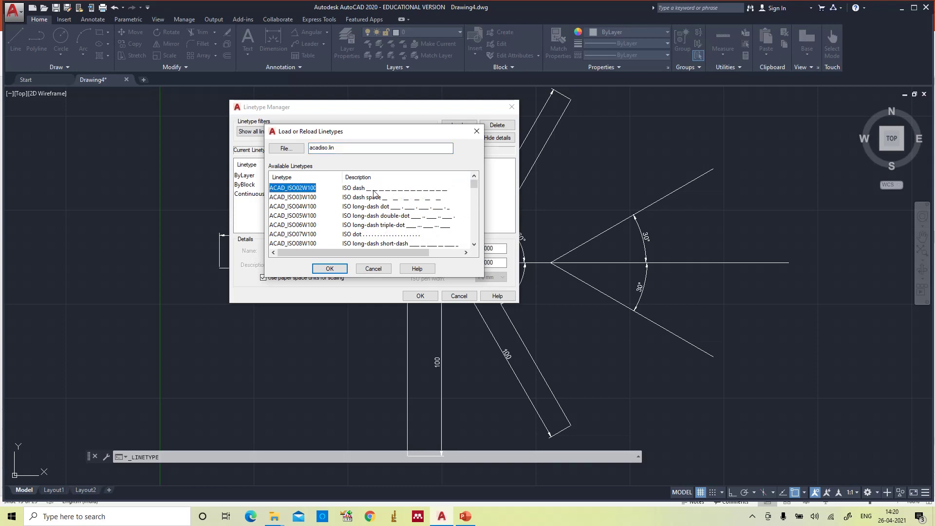
pyautogui.click(330, 269)
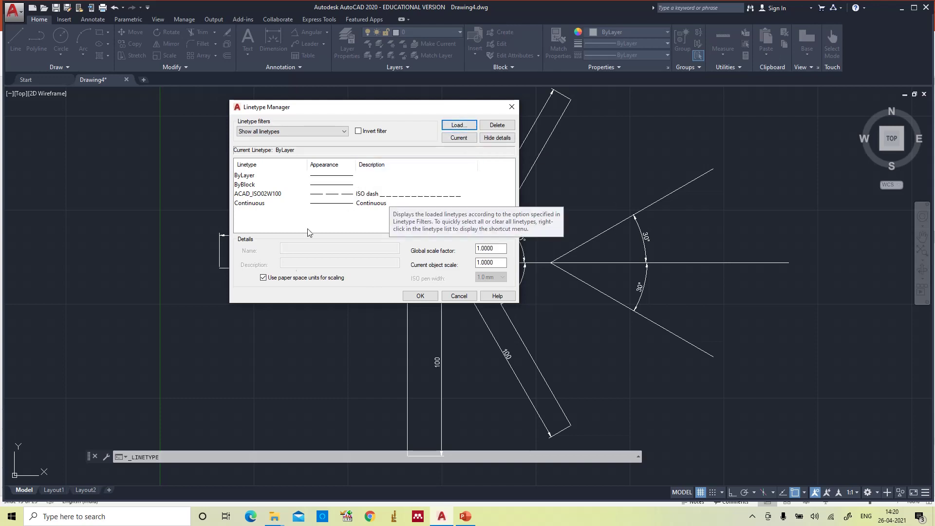
# Load the ISO dash space linetype ACAD_ISO03W100 from acadiso.lin as well.
pyautogui.click(455, 126)
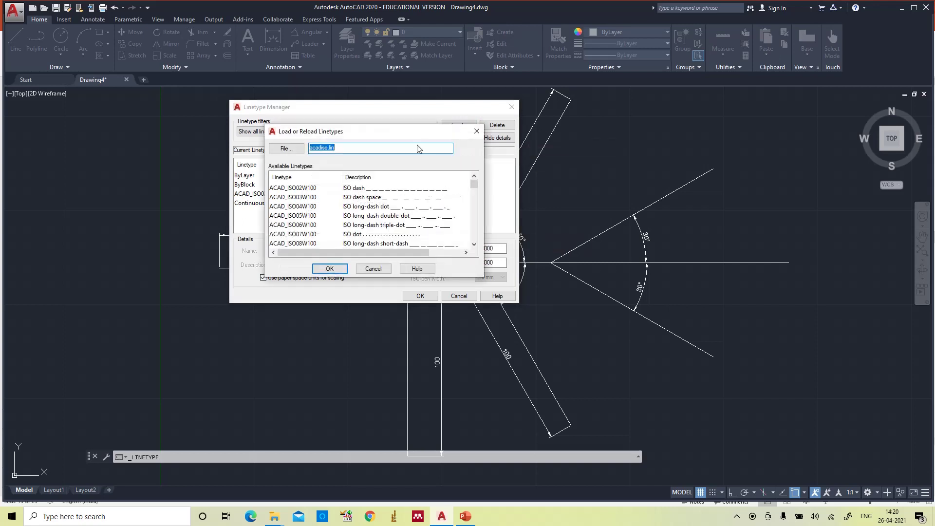
pyautogui.click(364, 204)
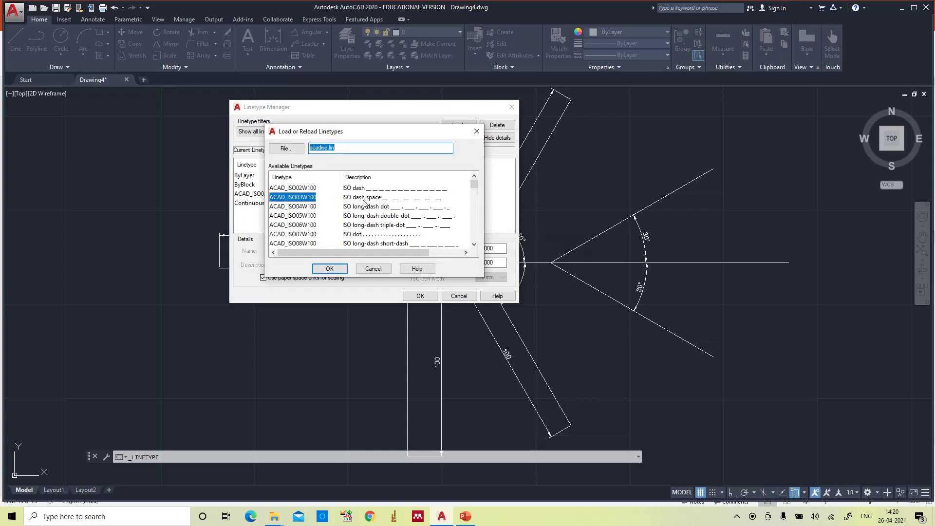
pyautogui.click(330, 268)
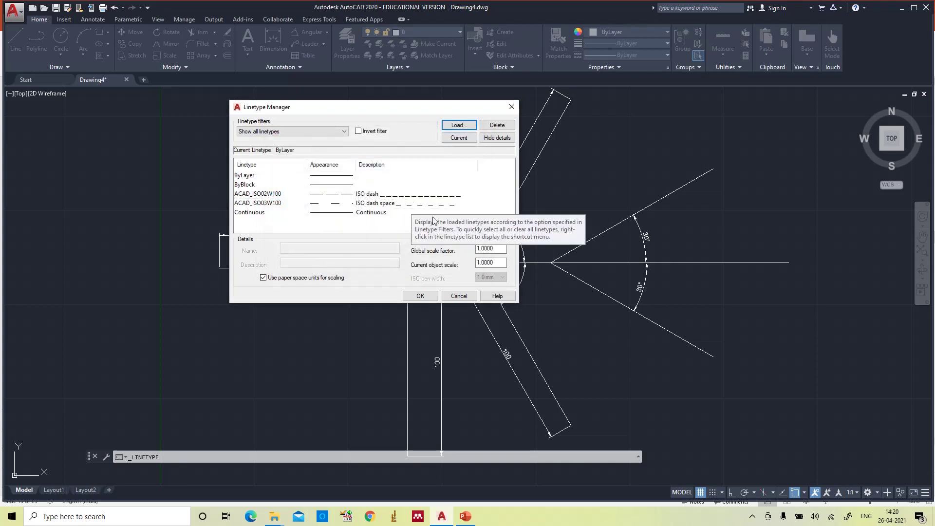
# Load the CENTER linetype from acadiso.lin and accept the linetype changes.
pyautogui.click(459, 125)
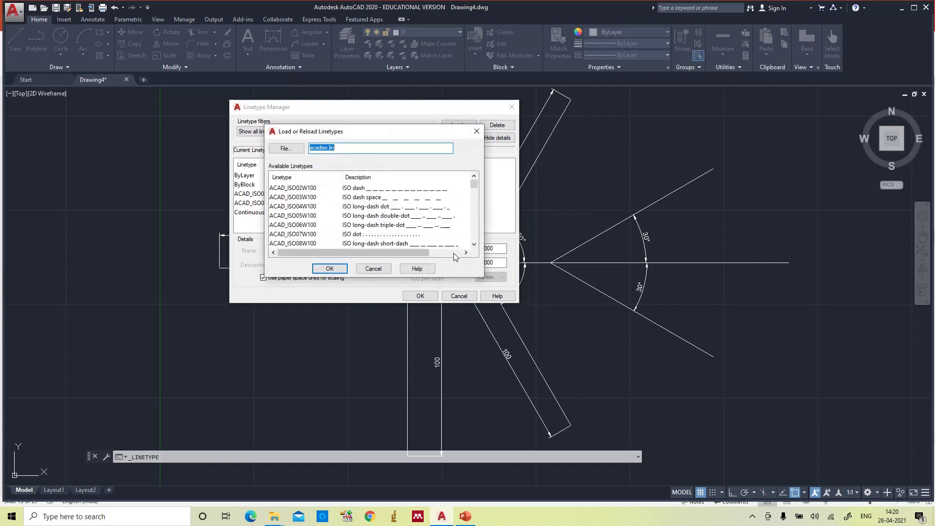
pyautogui.click(474, 245)
pyautogui.click(474, 245)
pyautogui.click(474, 245)
pyautogui.click(474, 245)
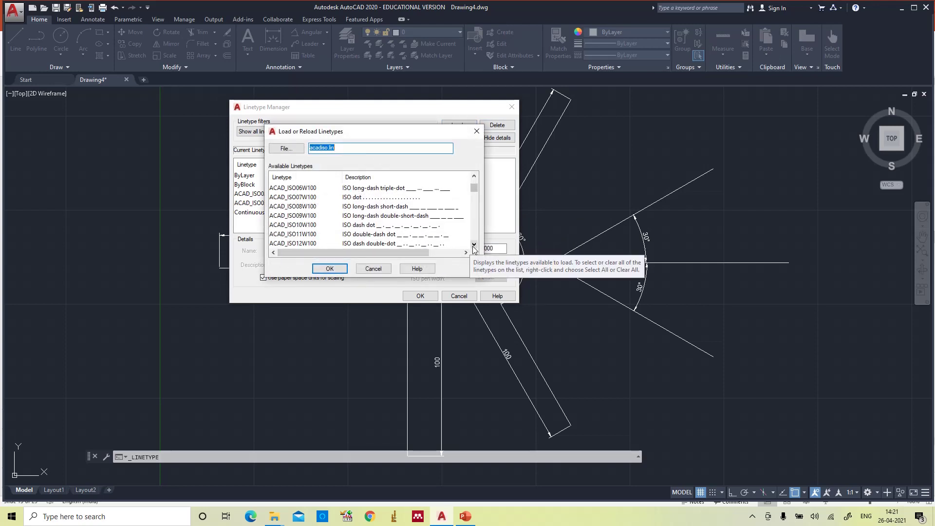
pyautogui.click(474, 245)
pyautogui.click(474, 245)
pyautogui.click(474, 245)
pyautogui.click(474, 245)
pyautogui.click(474, 245)
pyautogui.click(474, 245)
pyautogui.click(474, 245)
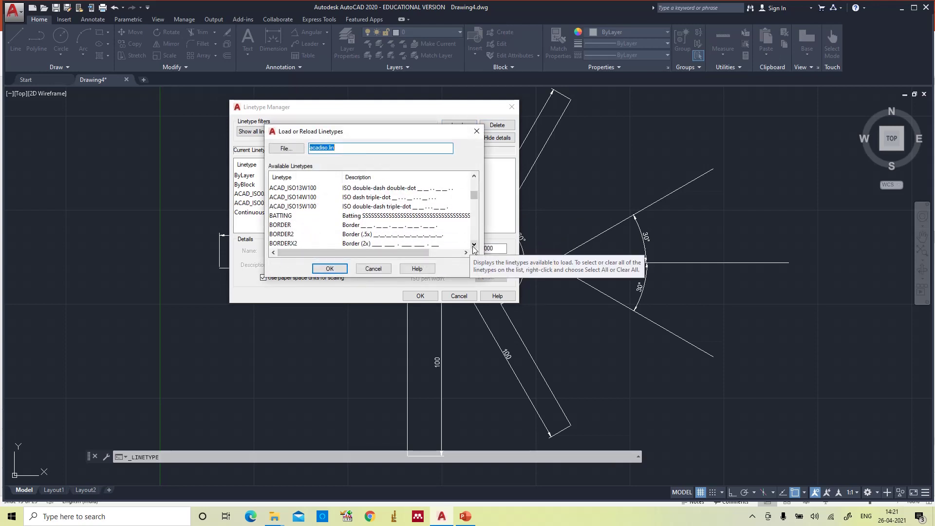
pyautogui.click(474, 245)
pyautogui.click(474, 245)
pyautogui.click(355, 238)
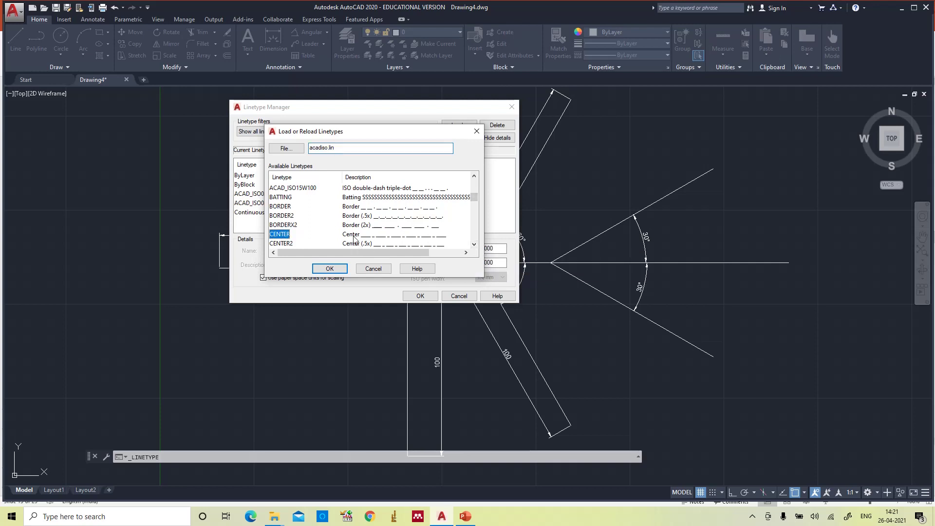
pyautogui.click(319, 270)
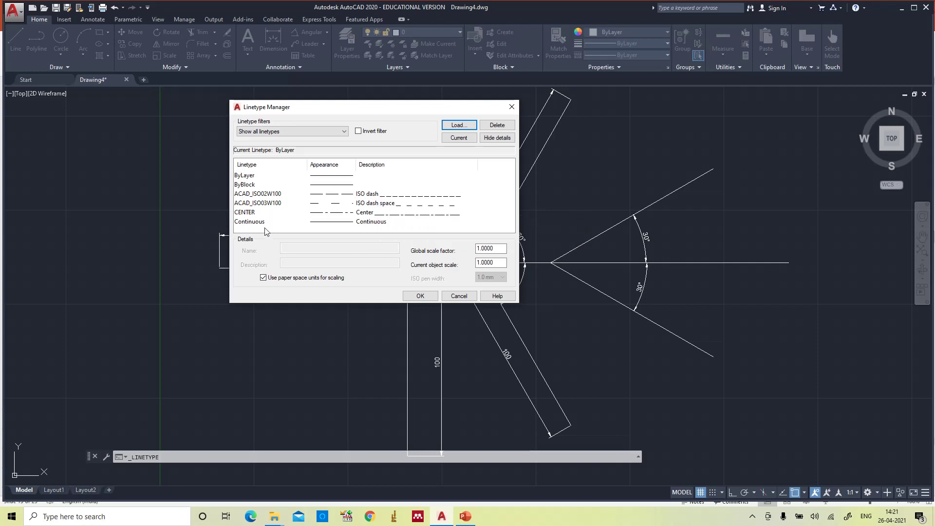
pyautogui.click(420, 297)
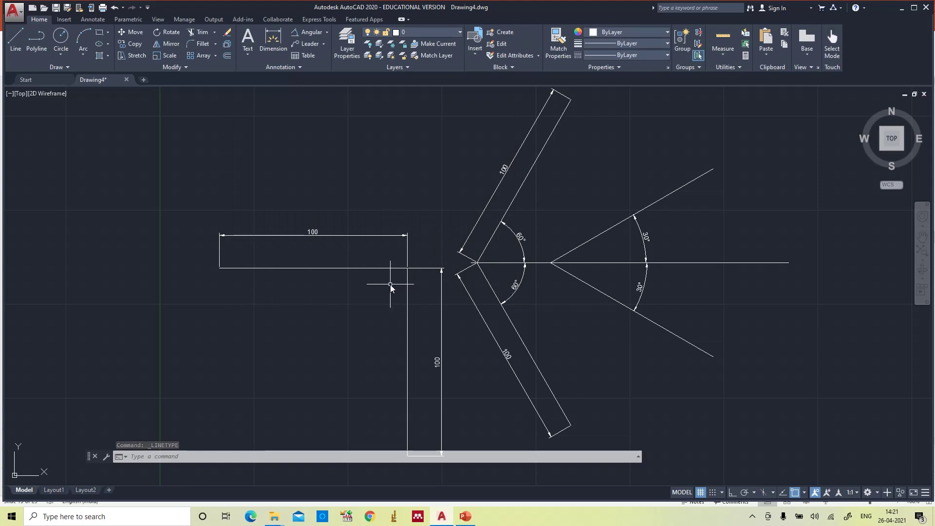
# Set the lineweight of the horizontal 100-unit line to 0.35 mm and check its thickness.
pyautogui.click(361, 267)
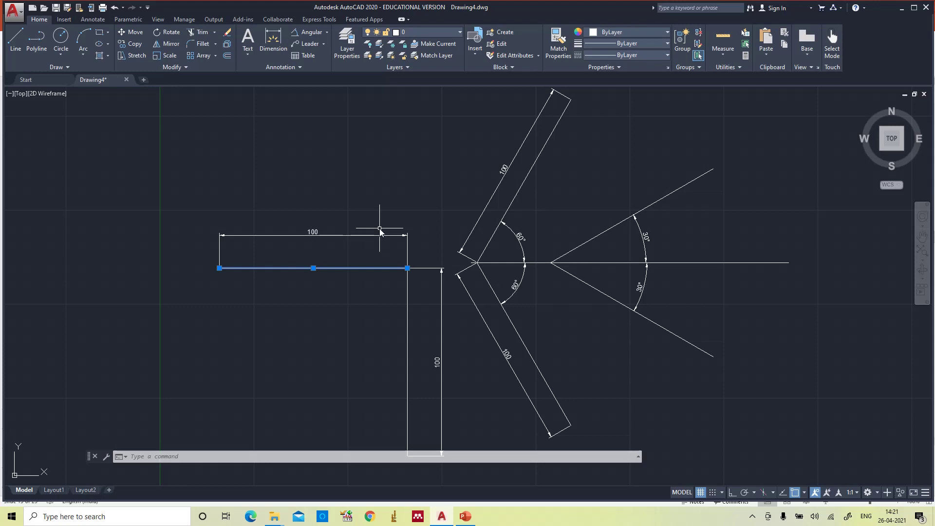
pyautogui.click(622, 44)
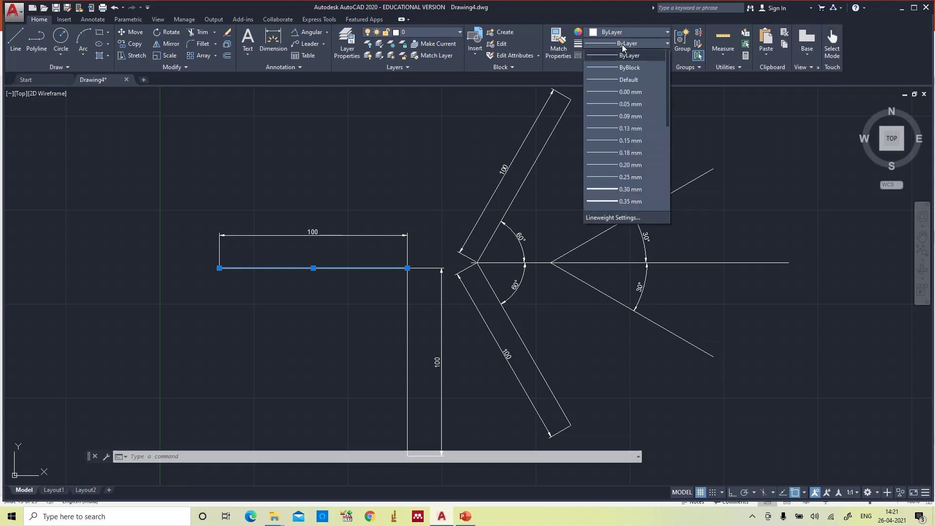
pyautogui.scroll(-1, 645, 141)
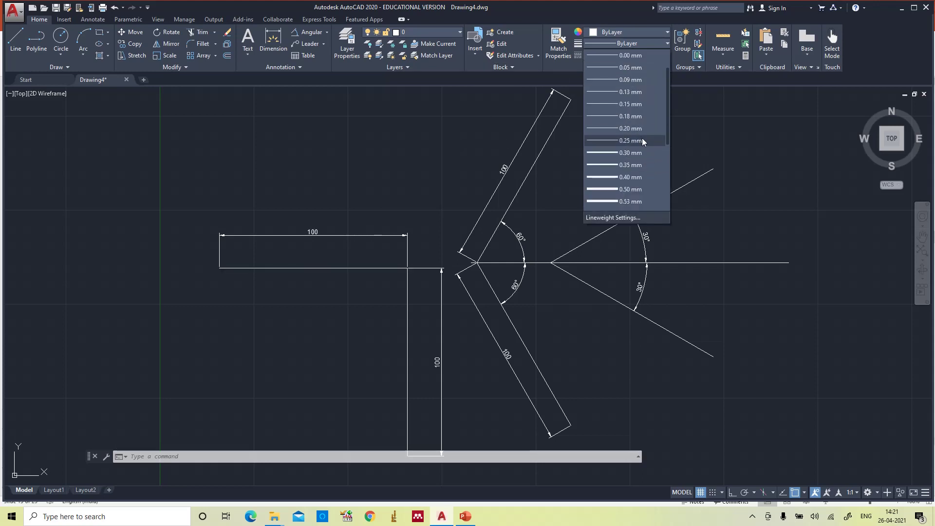
pyautogui.click(626, 166)
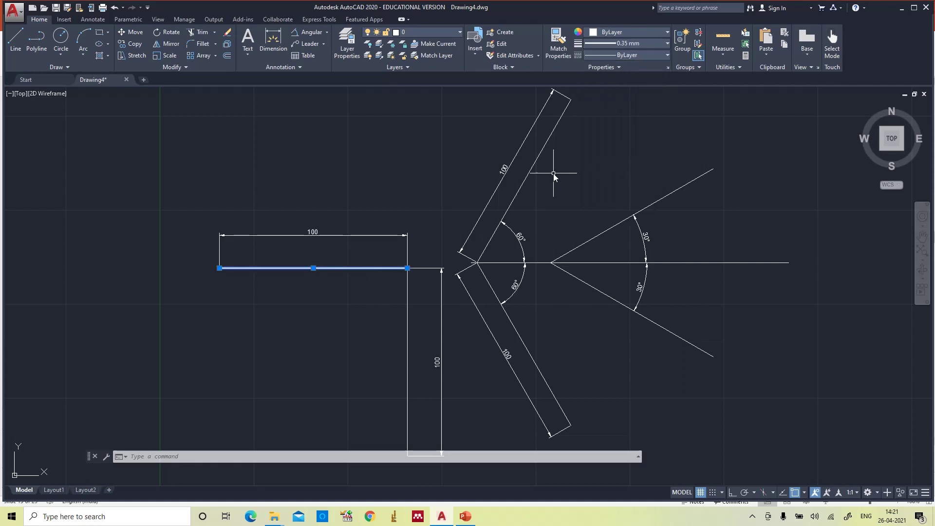
pyautogui.press('Escape')
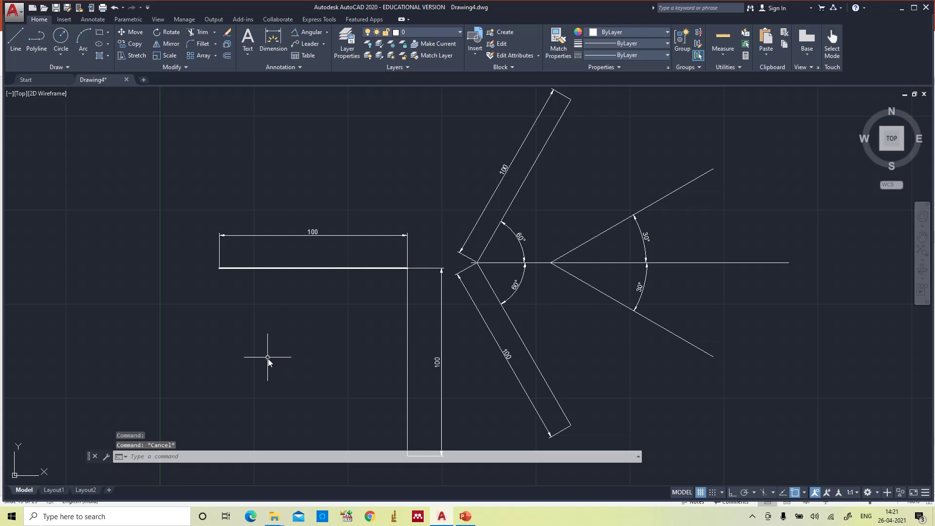
pyautogui.scroll(2, 267, 349)
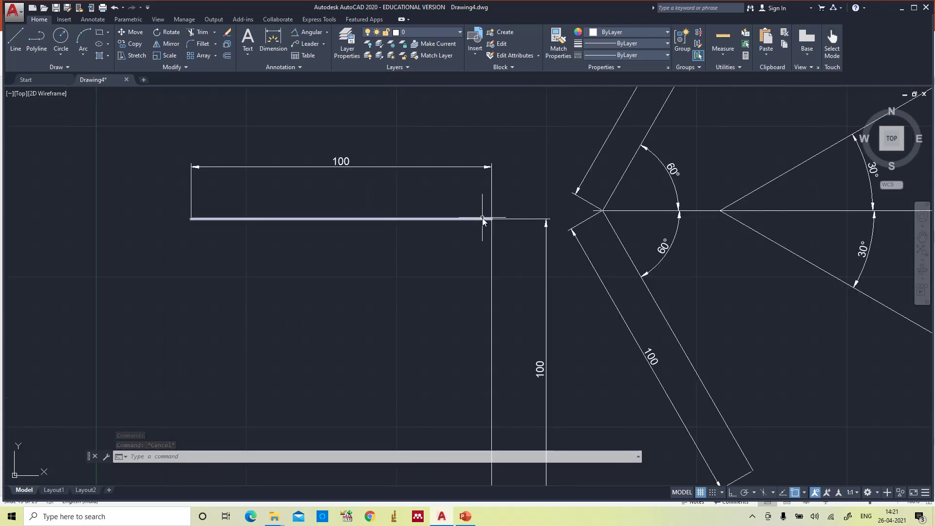
pyautogui.write('z')
pyautogui.press('Return')
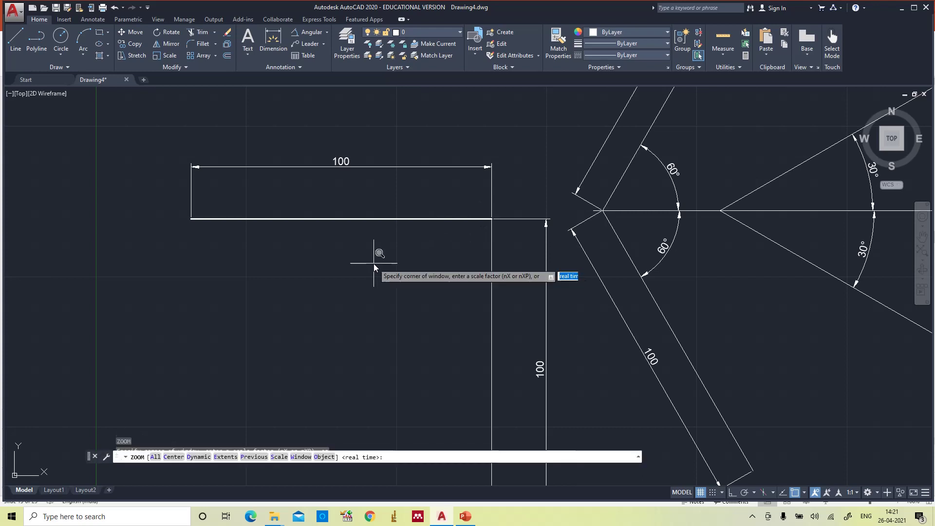
pyautogui.write('a')
pyautogui.press('Return')
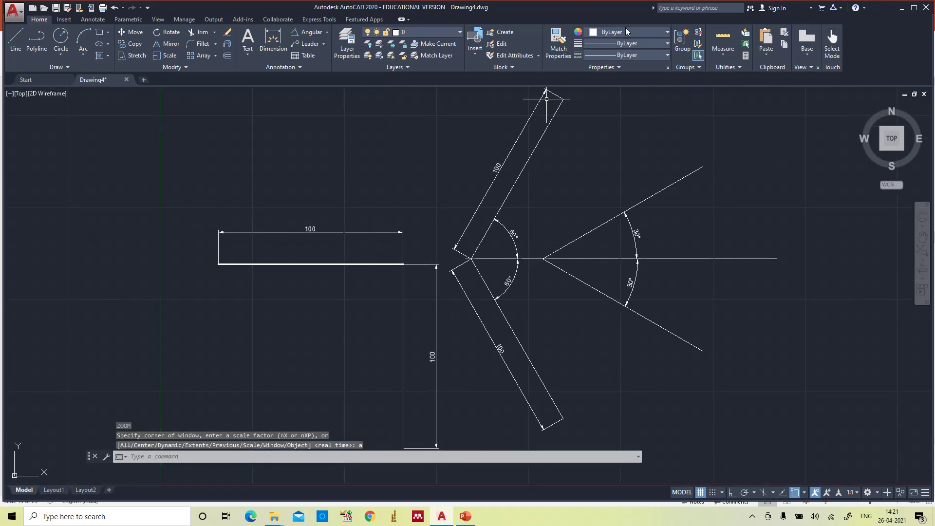
# Set the lineweight of the vertical 100-unit line to 0.40 mm.
pyautogui.click(617, 55)
pyautogui.press('Escape')
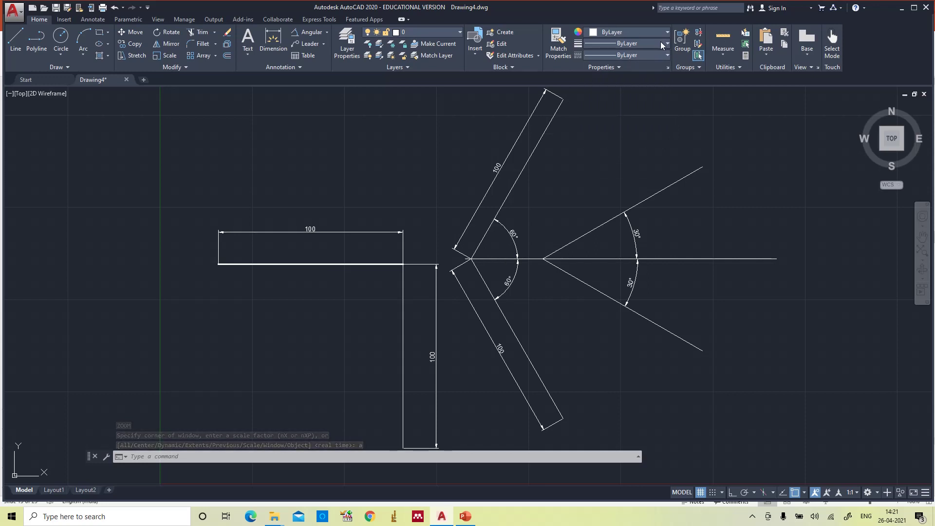
pyautogui.click(402, 279)
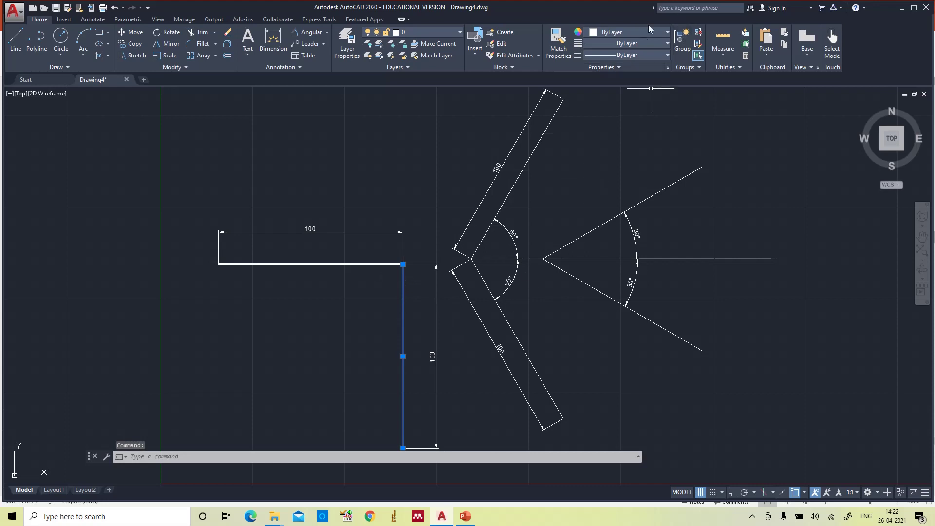
pyautogui.click(644, 43)
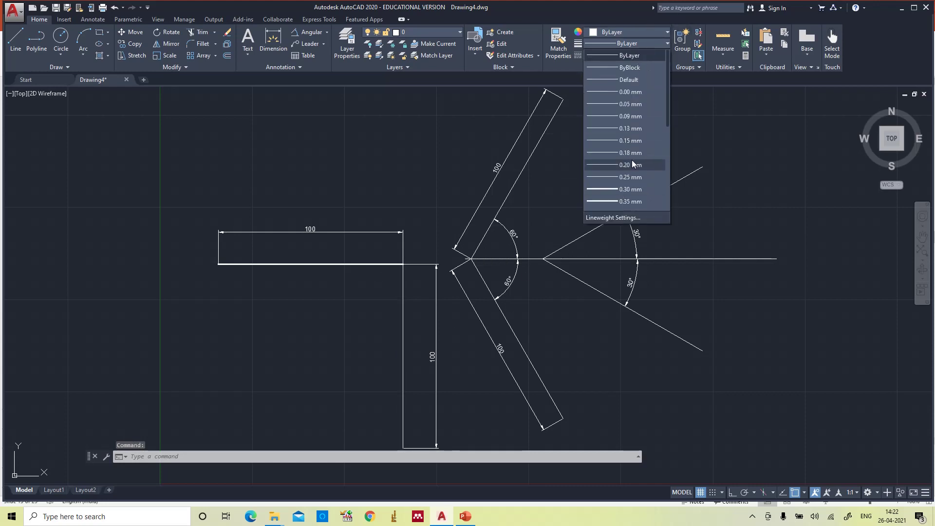
pyautogui.click(628, 178)
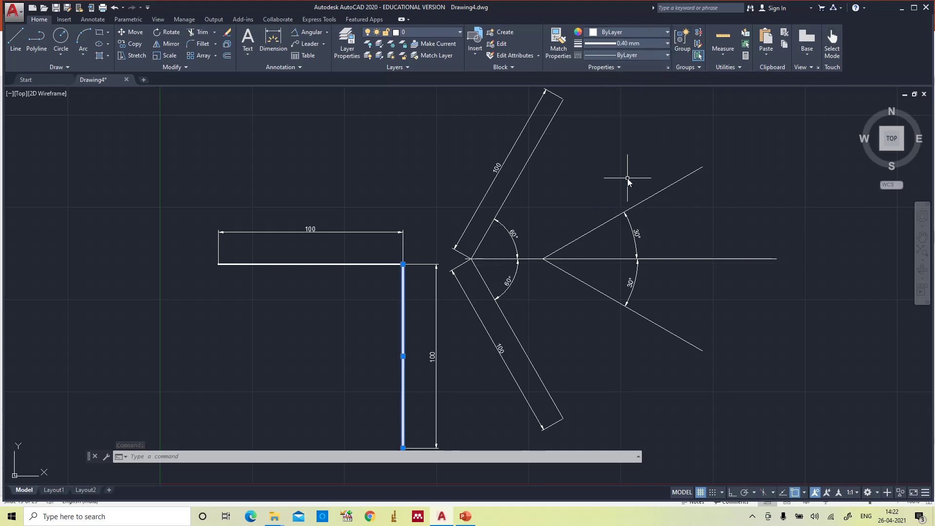
pyautogui.press('Escape')
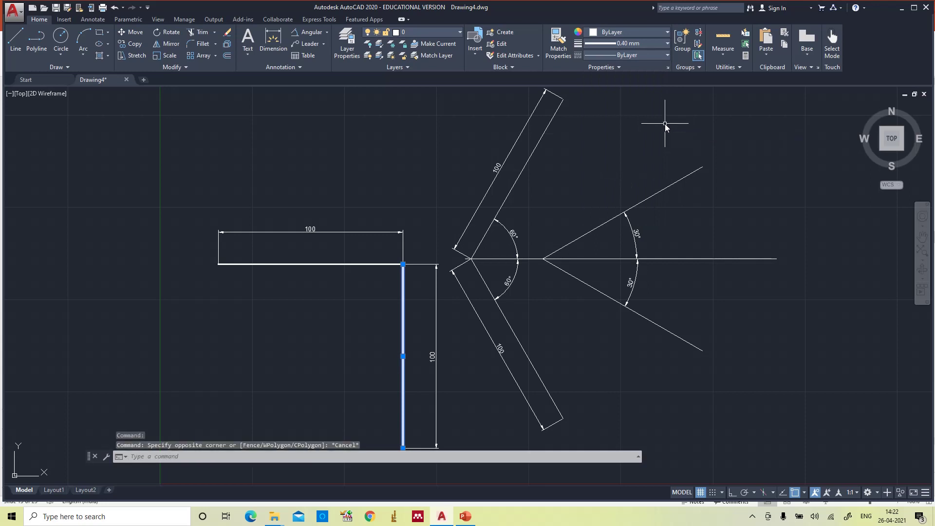
pyautogui.press('Escape')
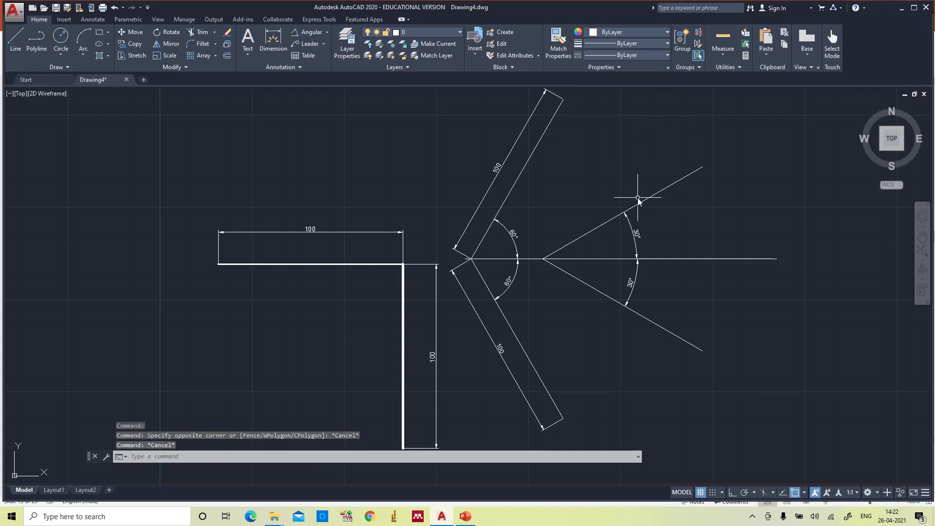
pyautogui.write('z')
pyautogui.press('Return')
pyautogui.write('a')
pyautogui.press('Return')
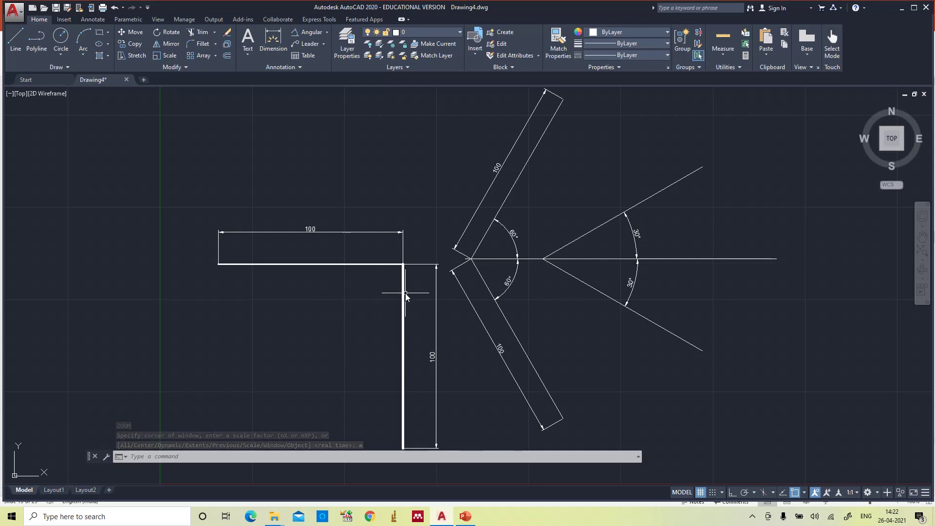
# Set the lineweight of the upper 30° inclined line to 0.60 mm.
pyautogui.click(666, 187)
pyautogui.click(635, 45)
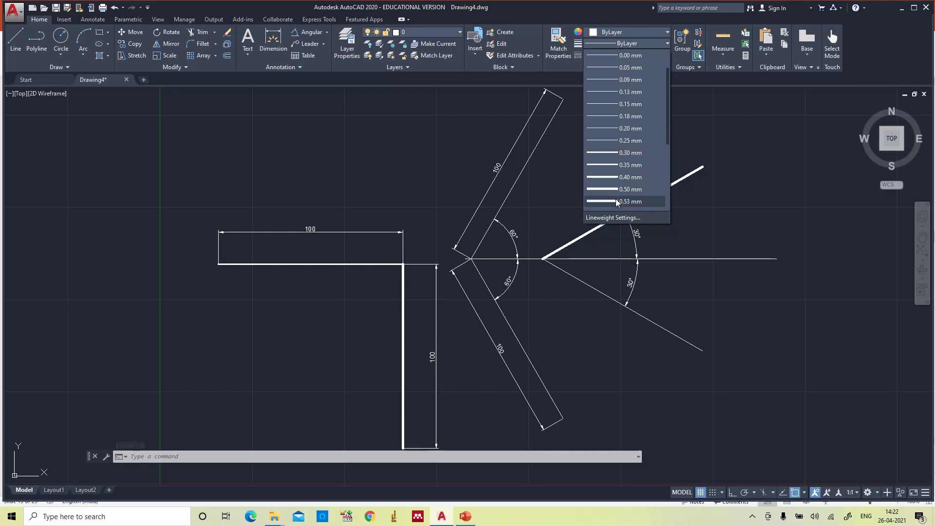
pyautogui.scroll(-1, 616, 195)
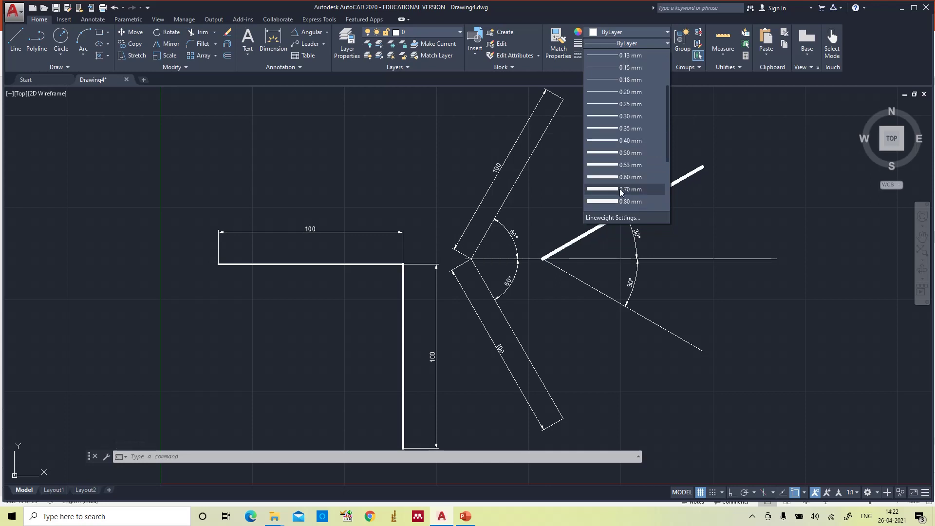
pyautogui.click(623, 178)
pyautogui.click(668, 117)
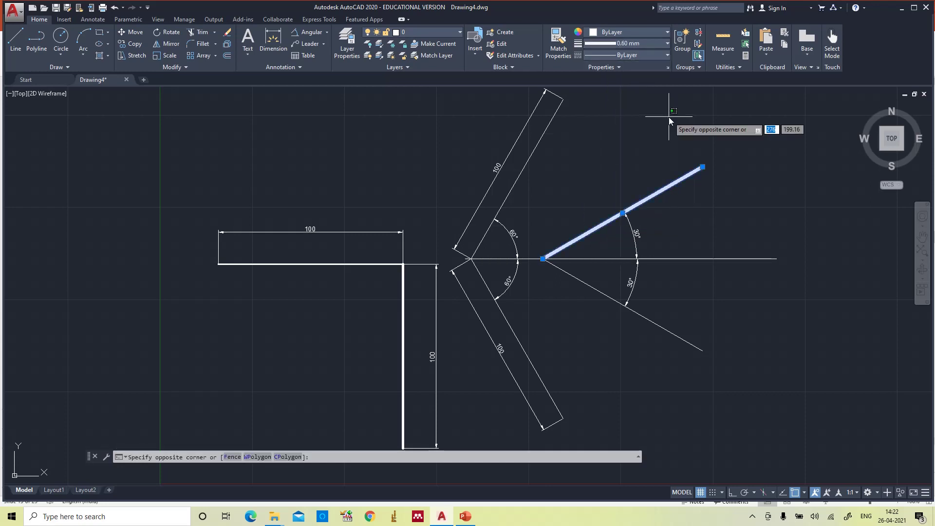
pyautogui.press('Escape')
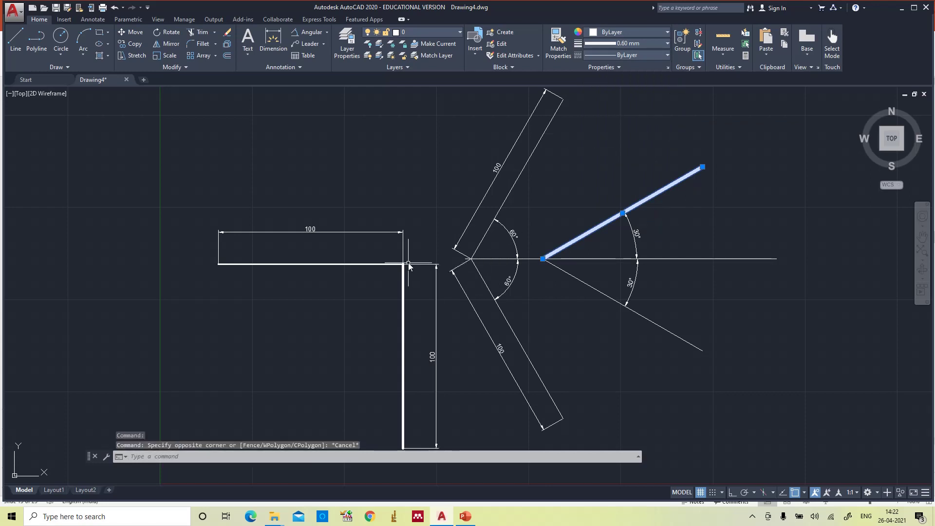
pyautogui.press('Escape')
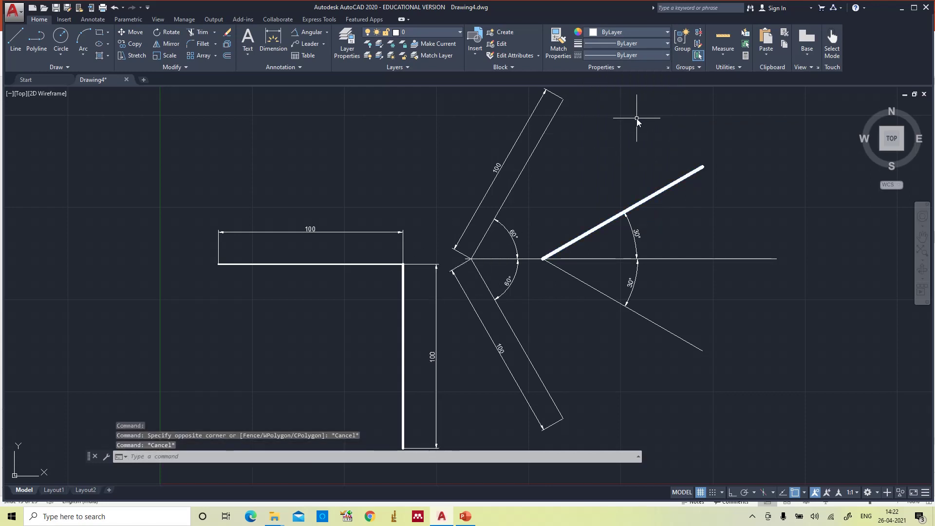
# Inspect the lineweights assigned to the horizontal line, the vertical line and the upper 30° line in turn.
pyautogui.click(378, 256)
pyautogui.click(370, 265)
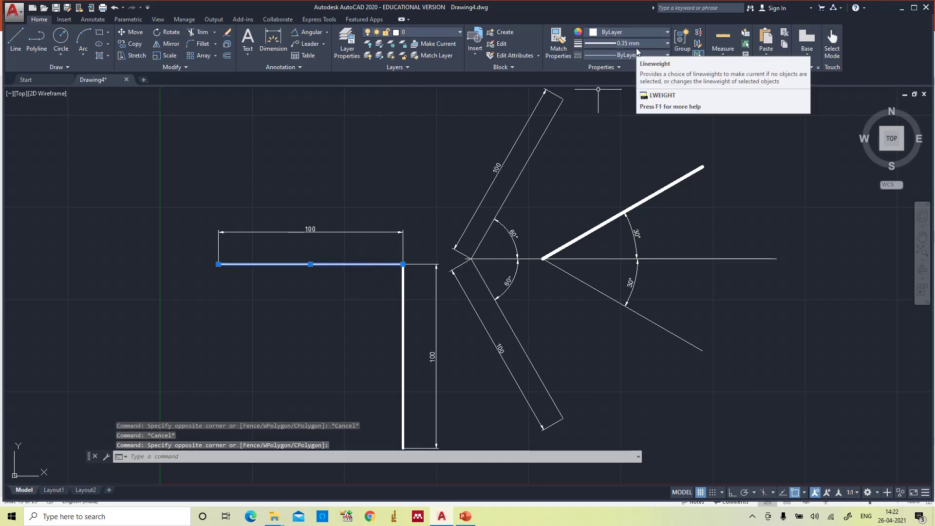
pyautogui.press('Escape')
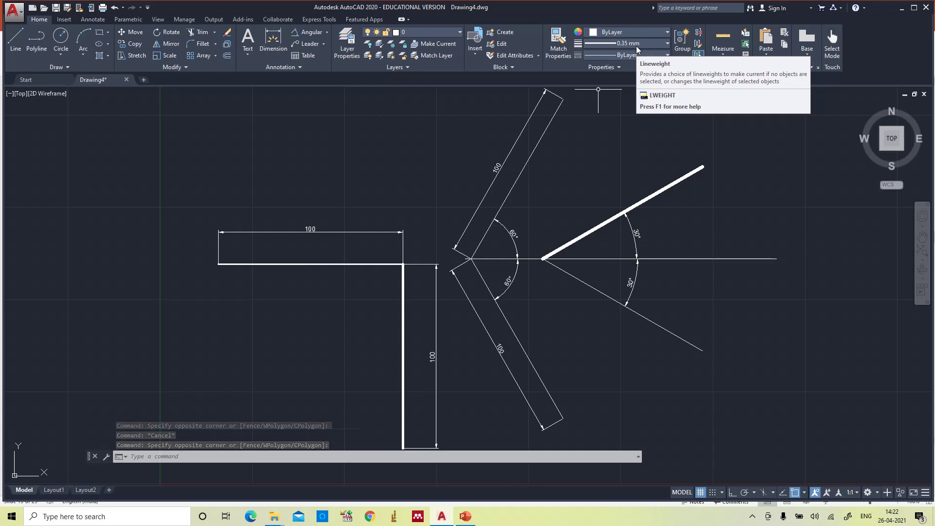
pyautogui.click(405, 303)
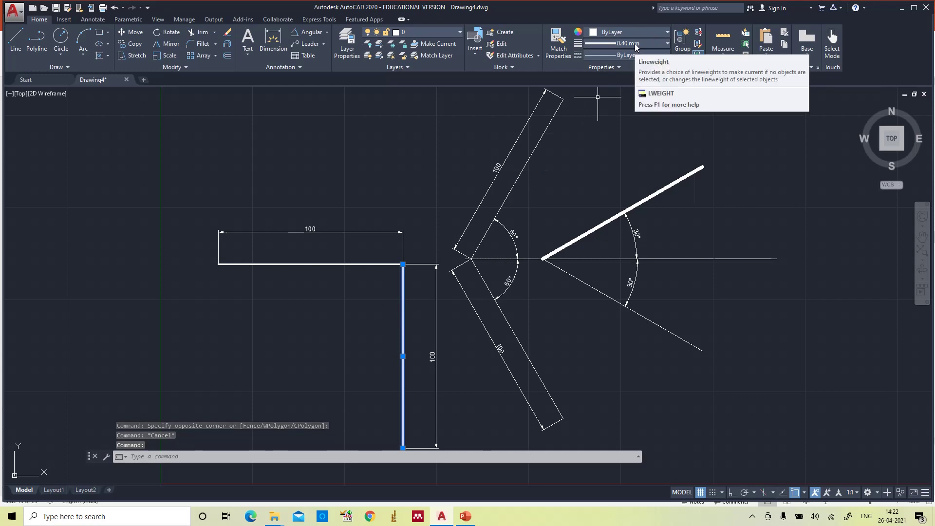
pyautogui.press('Escape')
pyautogui.press('Escape')
pyautogui.click(664, 187)
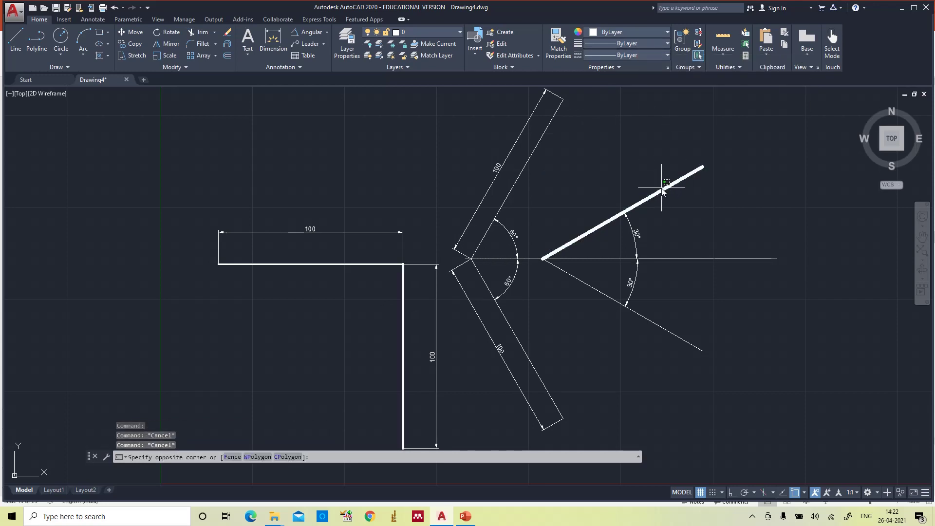
pyautogui.click(663, 189)
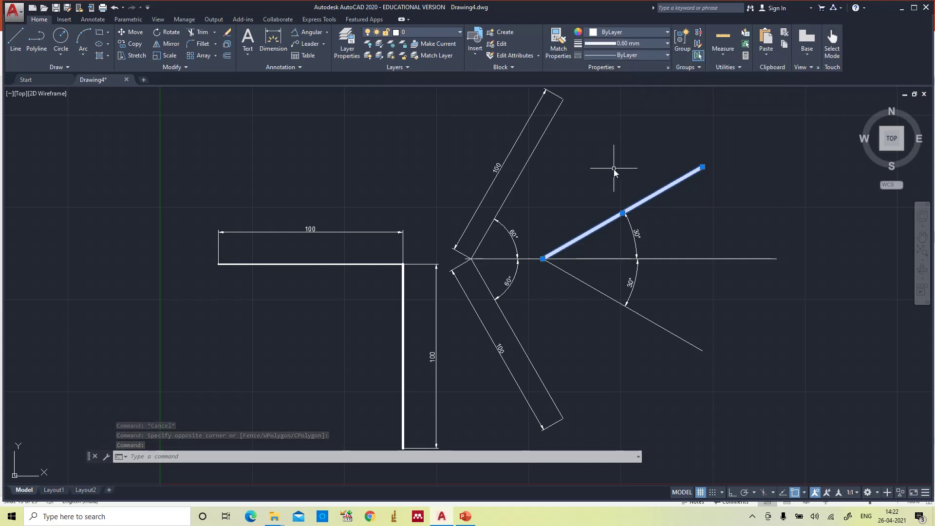
pyautogui.press('Escape')
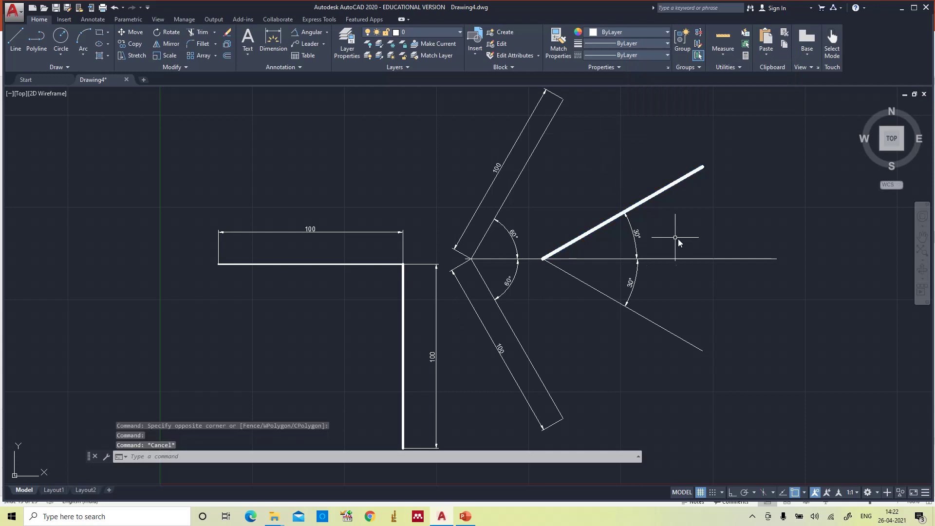
# Turn off Display Lineweight in the Lineweight Settings.
pyautogui.click(648, 42)
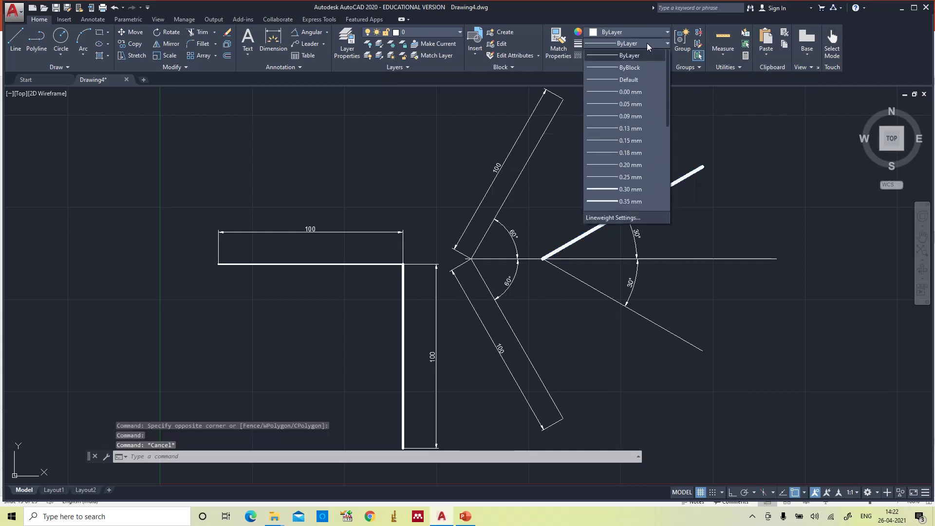
pyautogui.click(630, 217)
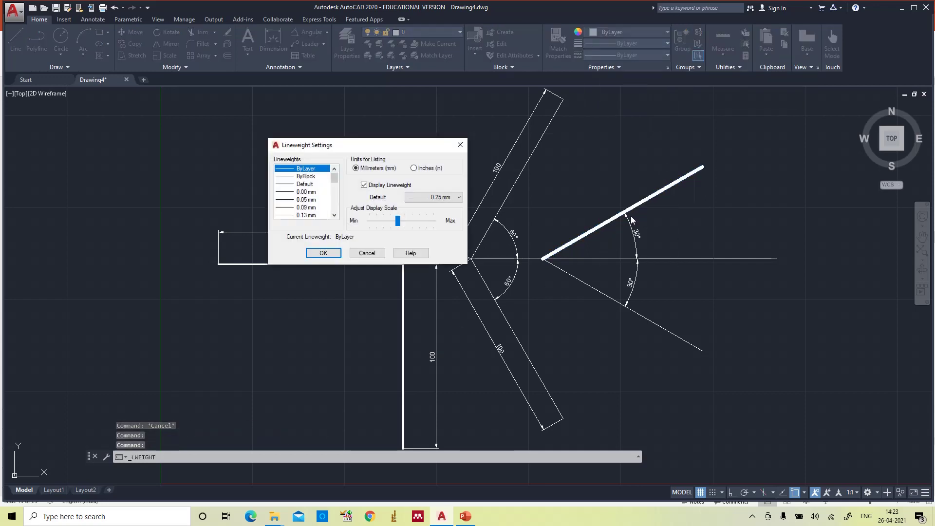
pyautogui.click(310, 256)
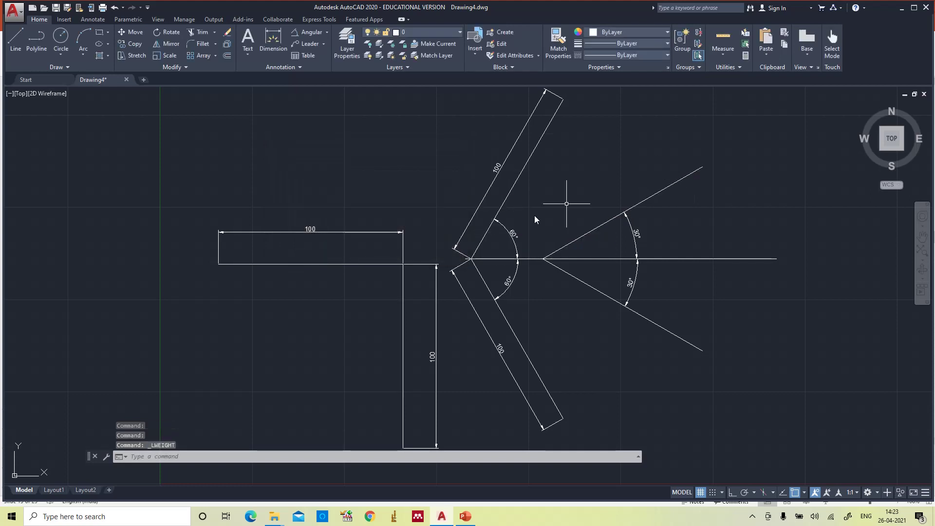
# Check the lineweights assigned to the horizontal and vertical 100-unit lines while lineweight display is off.
pyautogui.click(340, 265)
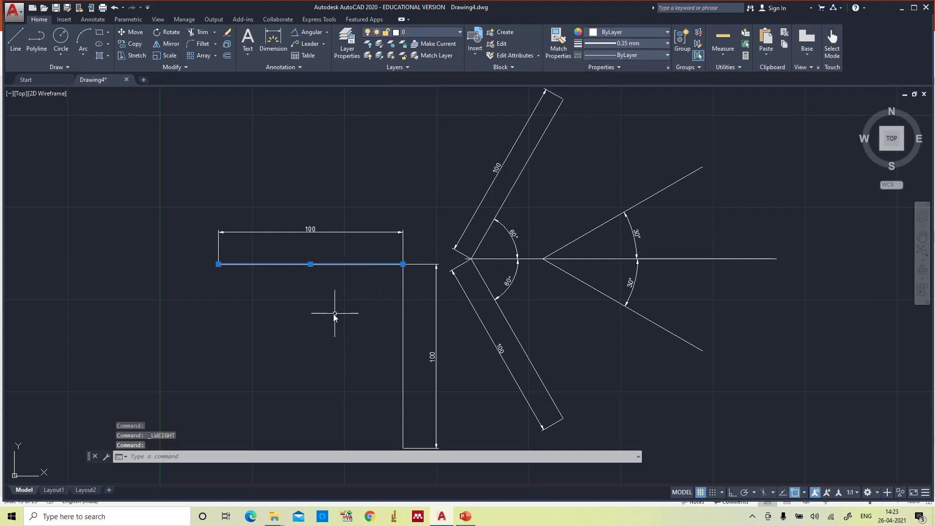
pyautogui.press('Escape')
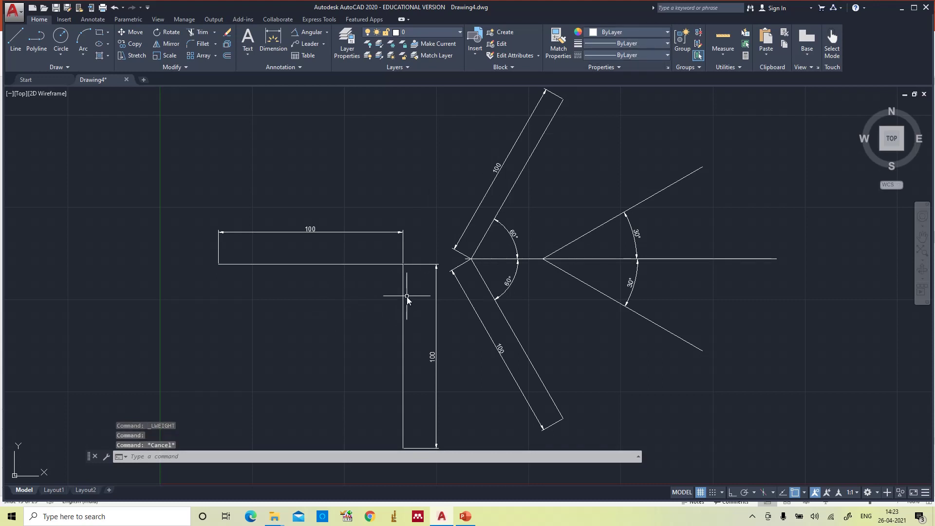
pyautogui.click(403, 297)
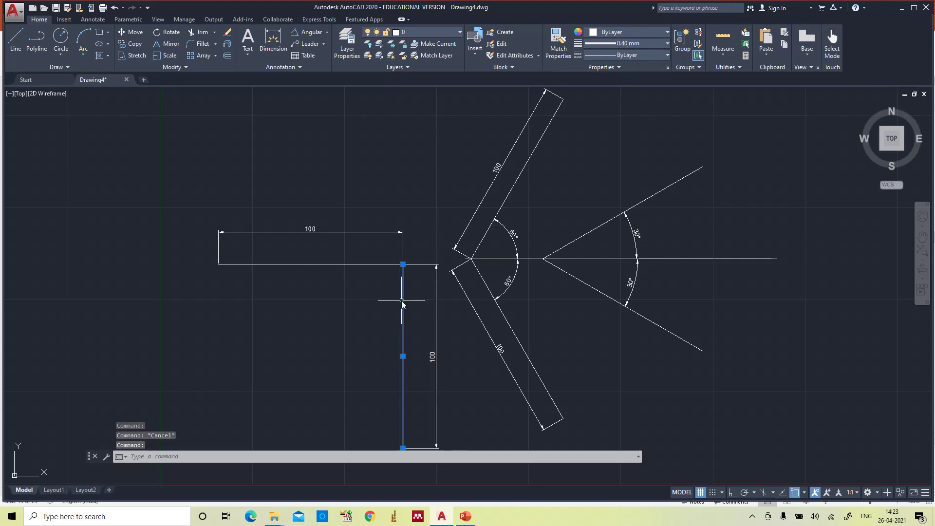
pyautogui.press('Escape')
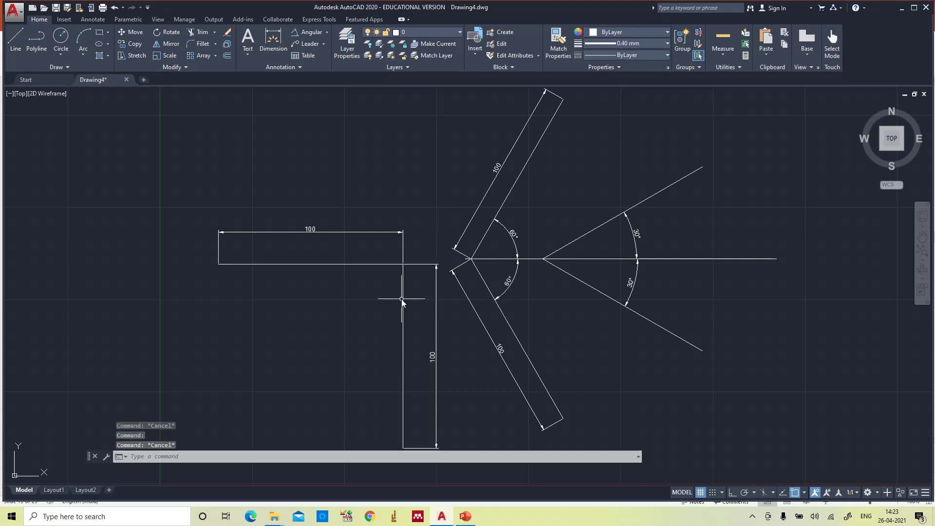
# Turn Display Lineweight back on in the Lineweight Settings and show the whole drawing.
pyautogui.click(638, 44)
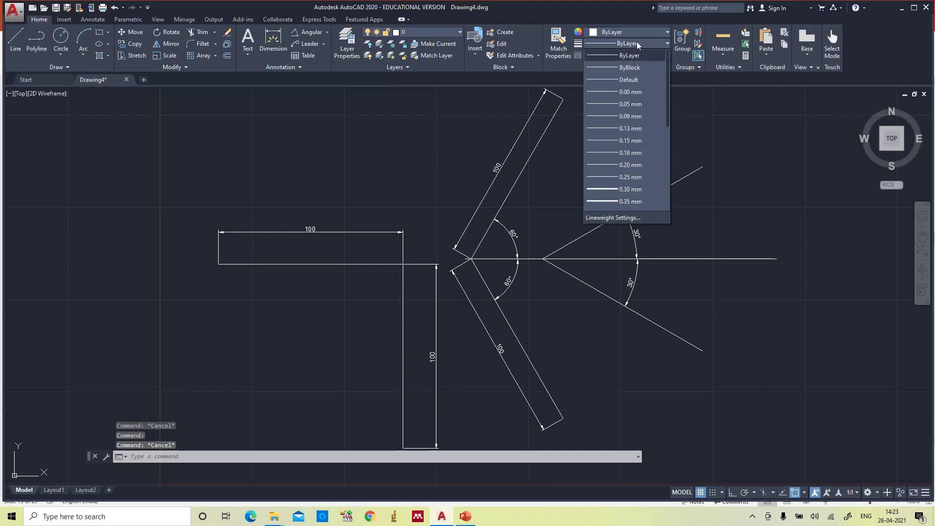
pyautogui.click(603, 218)
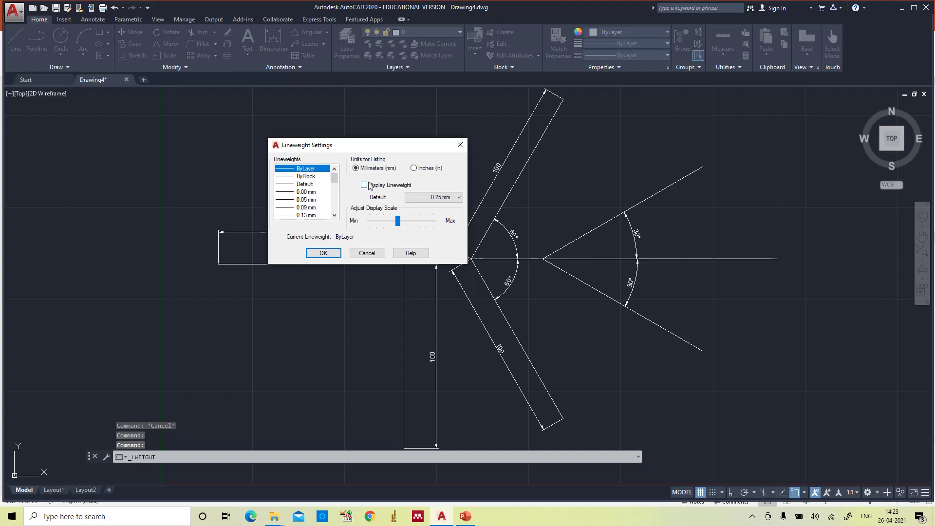
pyautogui.click(365, 187)
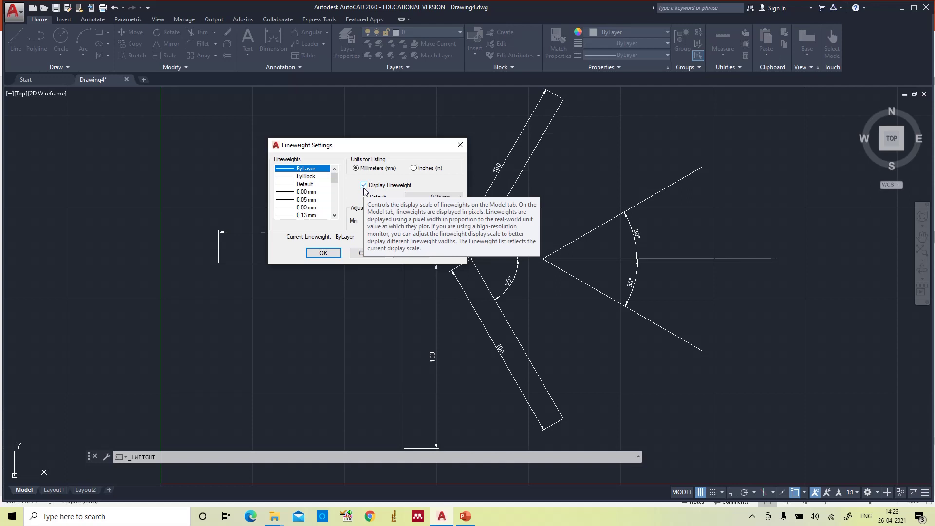
pyautogui.click(324, 253)
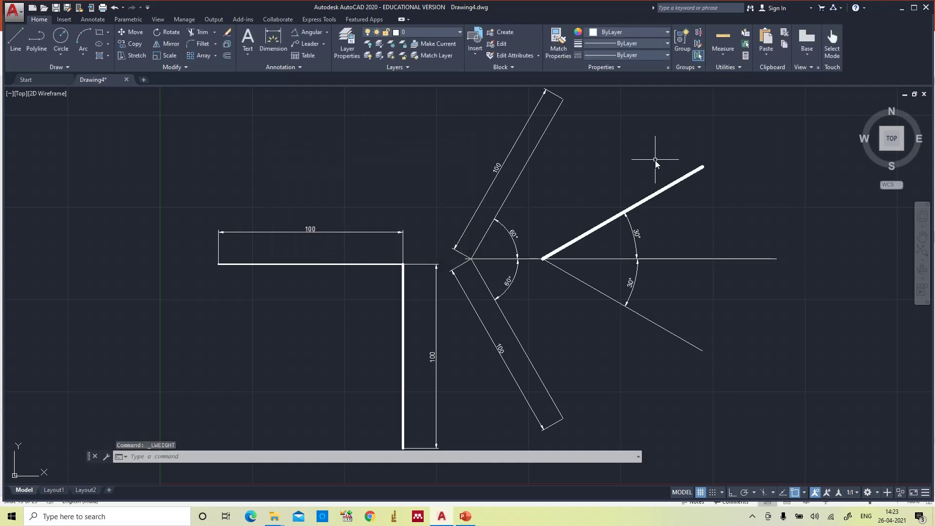
pyautogui.write('z')
pyautogui.press('Return')
pyautogui.write('a')
pyautogui.press('Return')
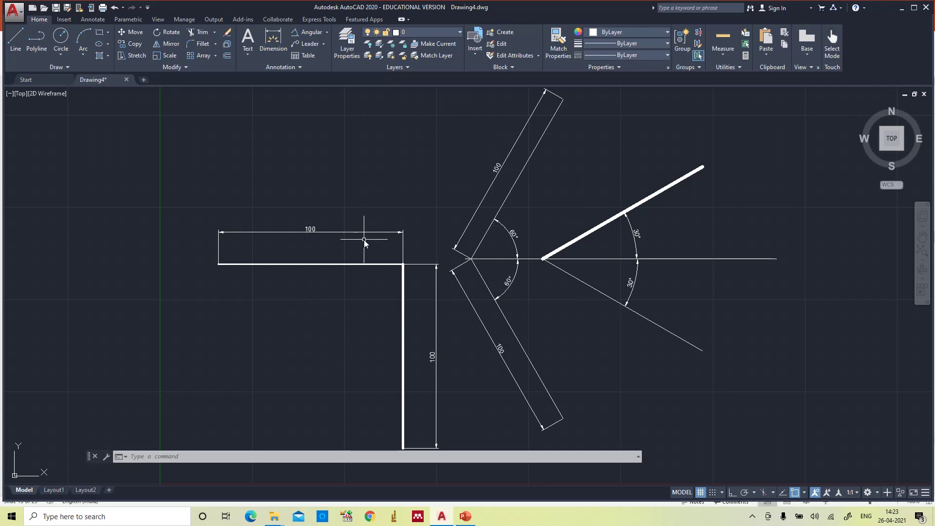
# Review the lineweights of the horizontal 100-unit line and the upper 30° line with lineweight display on.
pyautogui.click(360, 264)
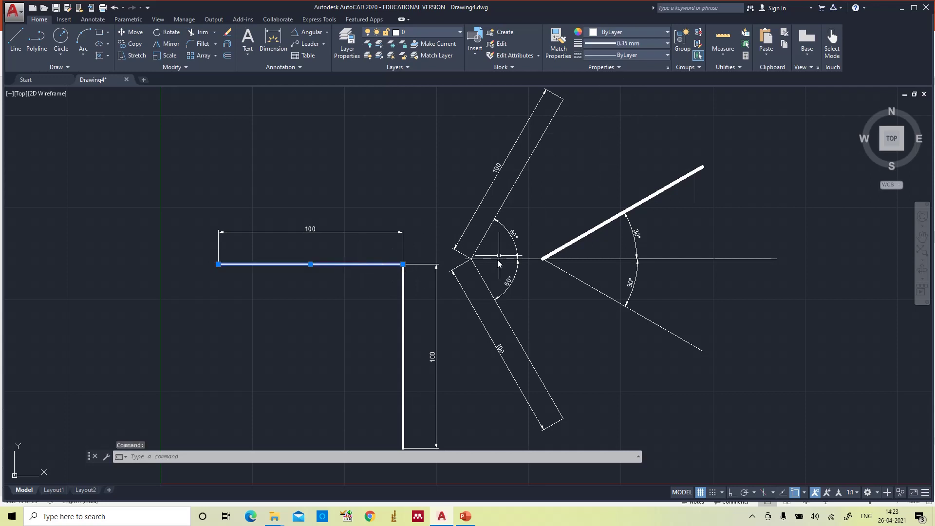
pyautogui.press('Escape')
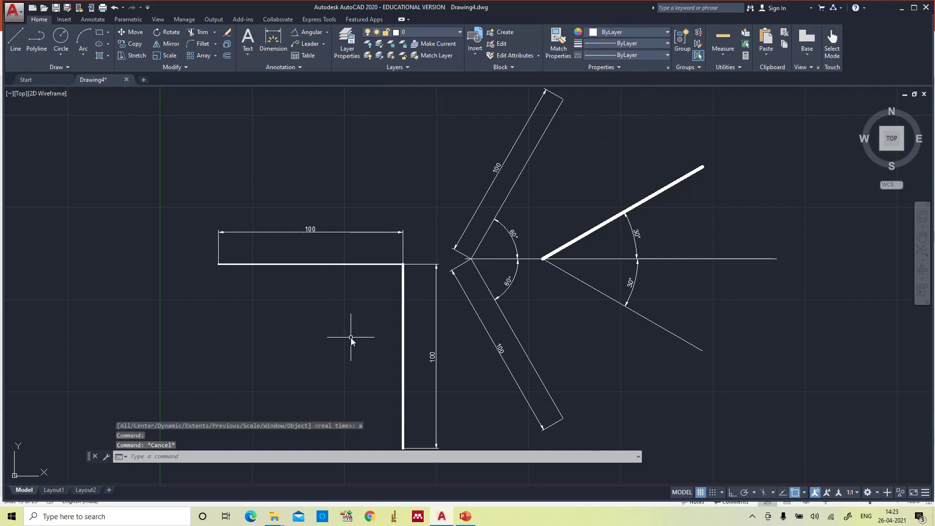
pyautogui.click(388, 264)
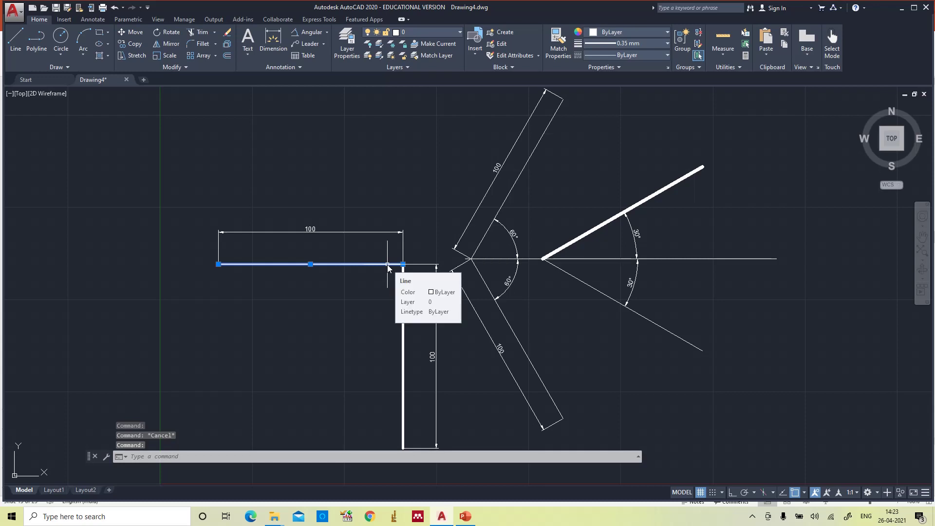
pyautogui.keyDown('shift'); pyautogui.click(388, 265); pyautogui.keyUp('shift')
pyautogui.click(405, 288)
pyautogui.click(668, 202)
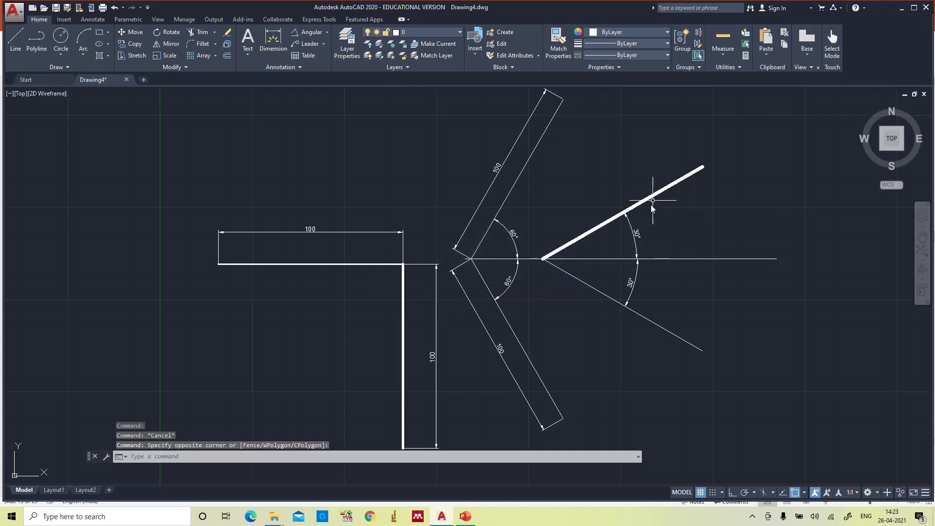
pyautogui.click(653, 200)
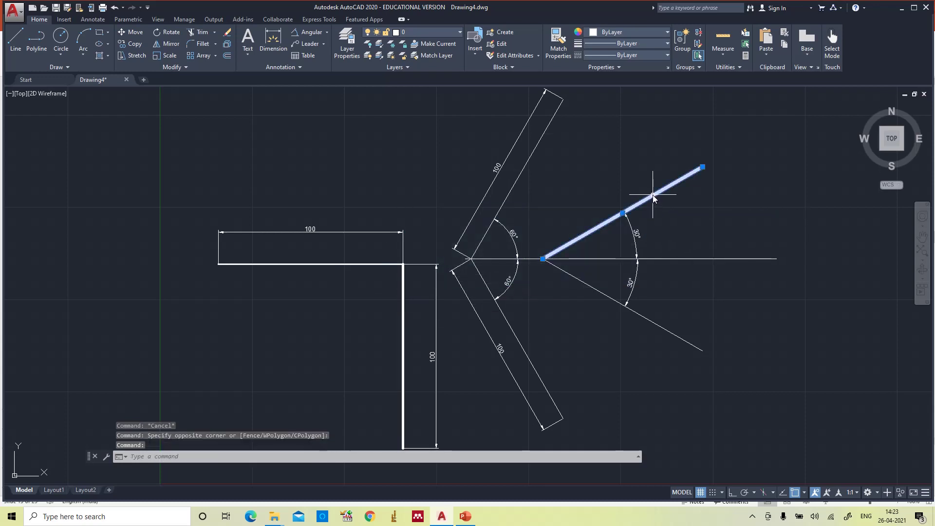
# Set the lineweight of the vertical 100-unit line and the upper 30° line to 0.35 mm.
pyautogui.click(405, 292)
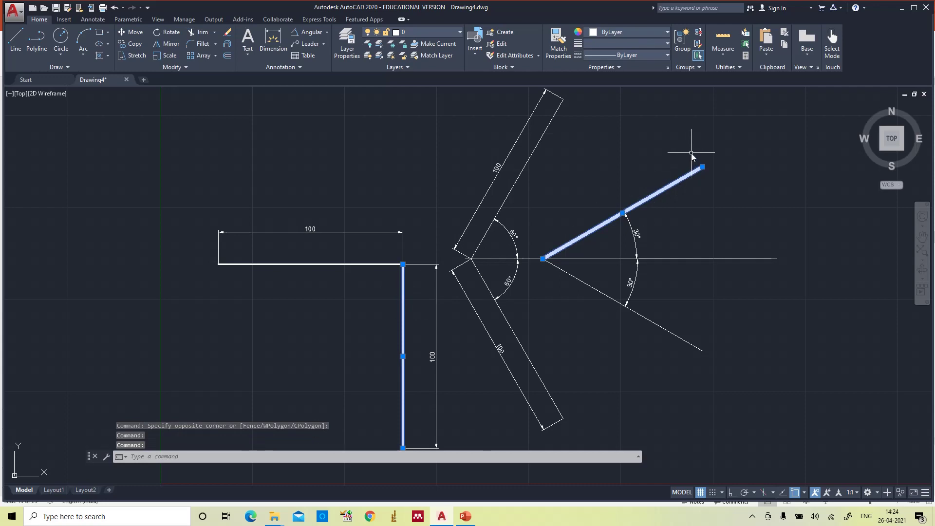
pyautogui.click(634, 45)
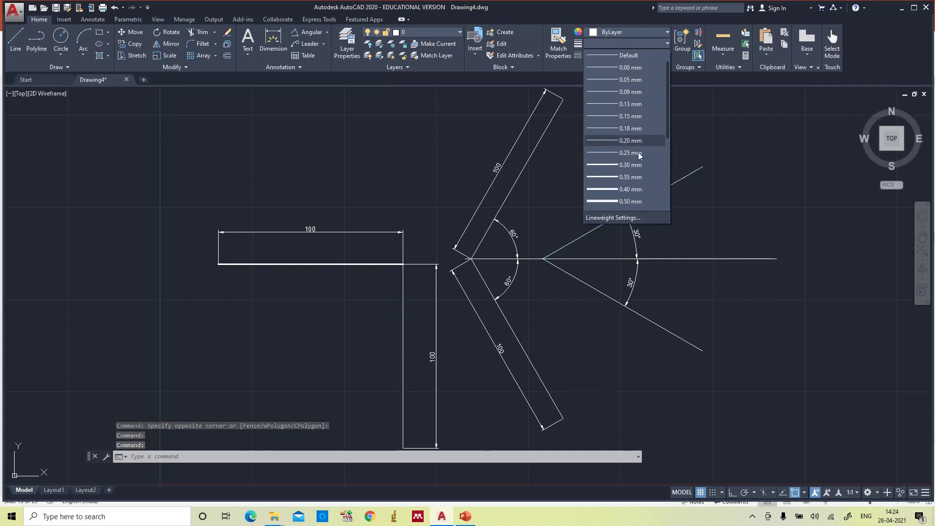
pyautogui.click(625, 178)
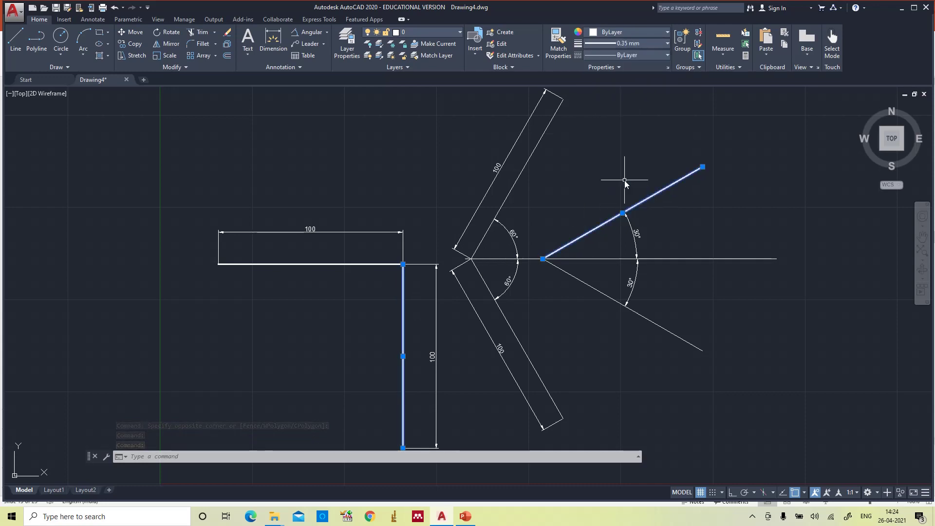
pyautogui.press('Escape')
pyautogui.press('Escape')
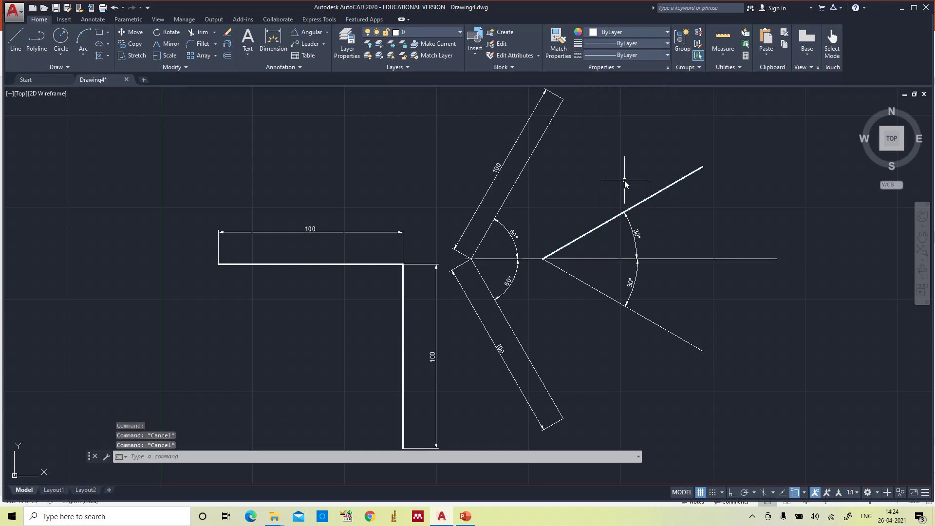
# Check the horizontal 100-unit line's lineweight and compare it with the Types of Lines slide in PowerPoint before returning to AutoCAD.
pyautogui.click(357, 264)
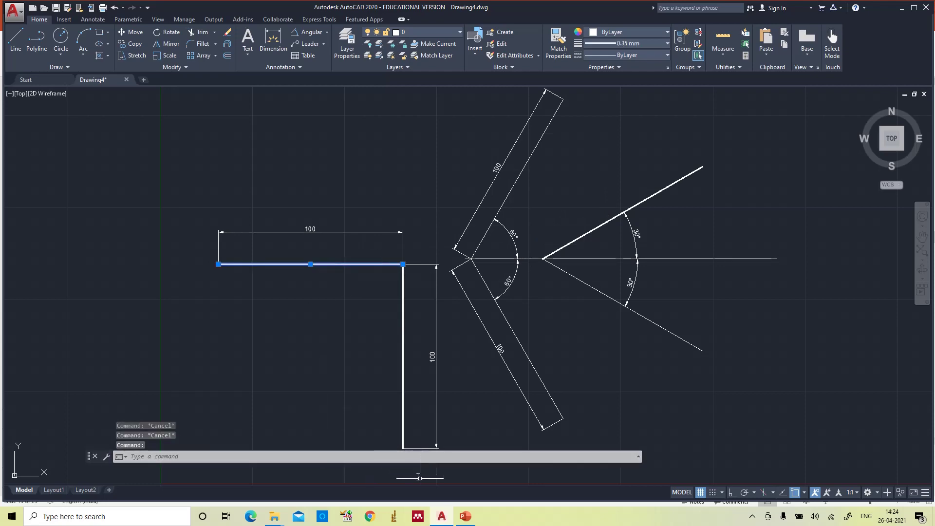
pyautogui.click(466, 517)
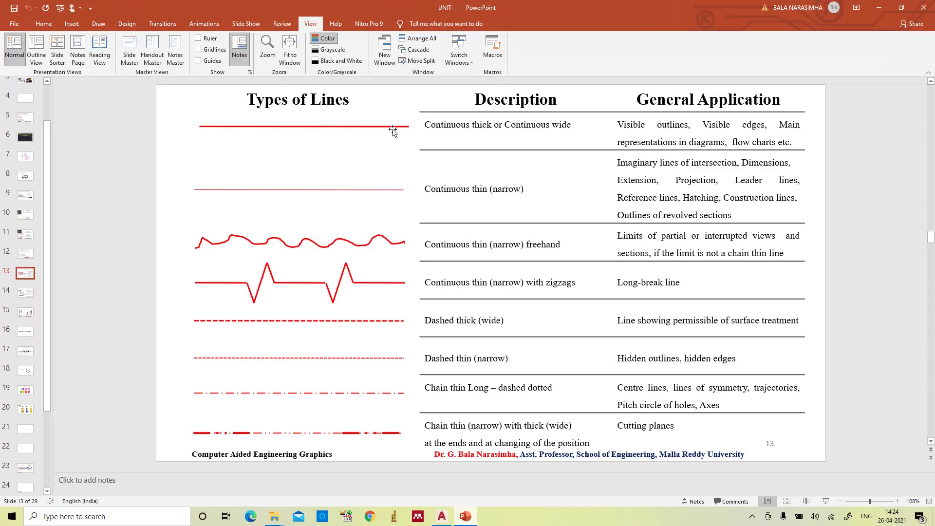
pyautogui.click(465, 517)
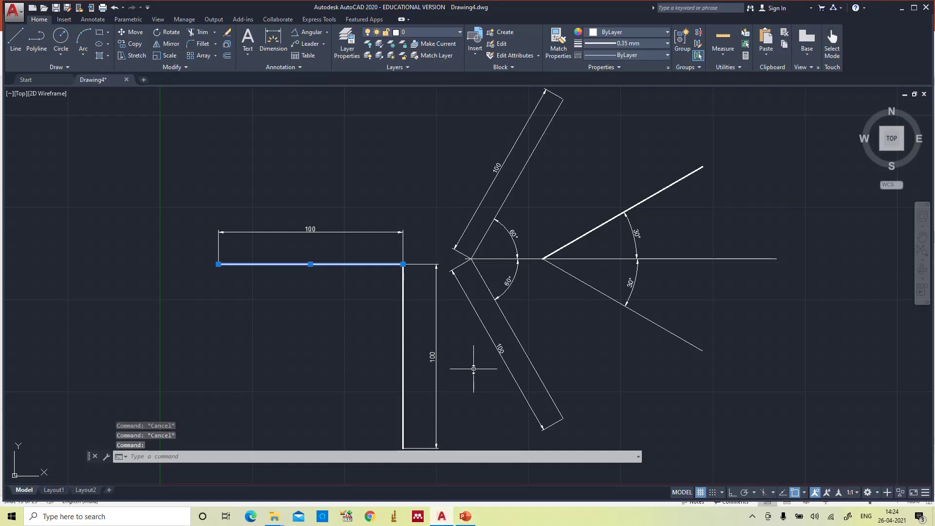
pyautogui.press('Escape')
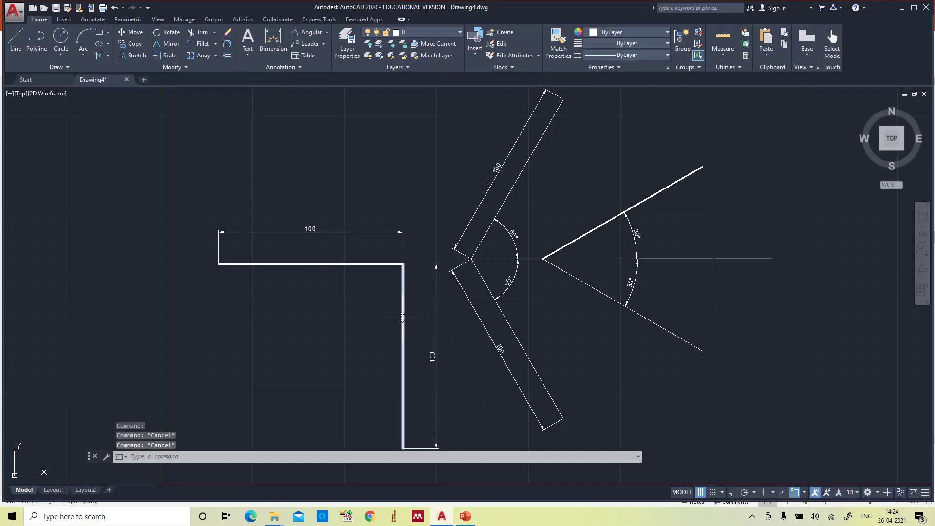
pyautogui.click(402, 317)
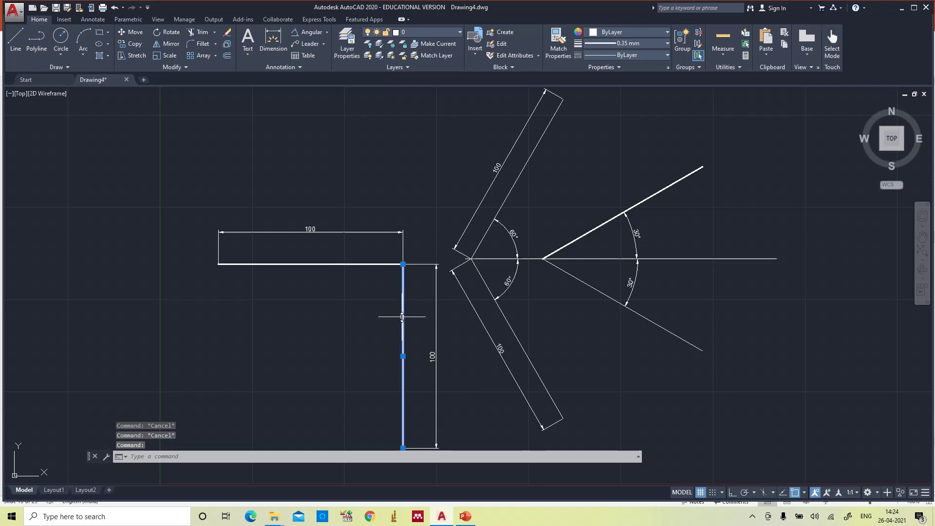
pyautogui.click(648, 44)
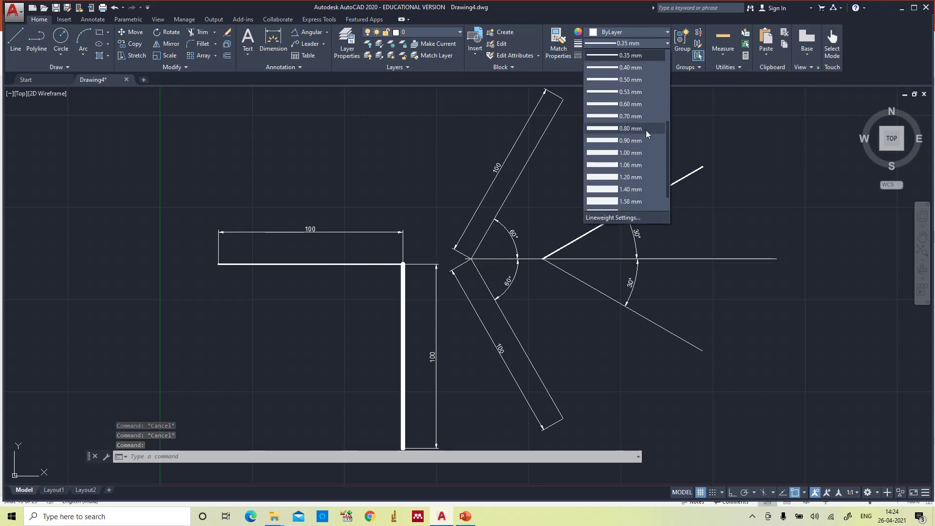
pyautogui.press('Escape')
pyautogui.press('Escape')
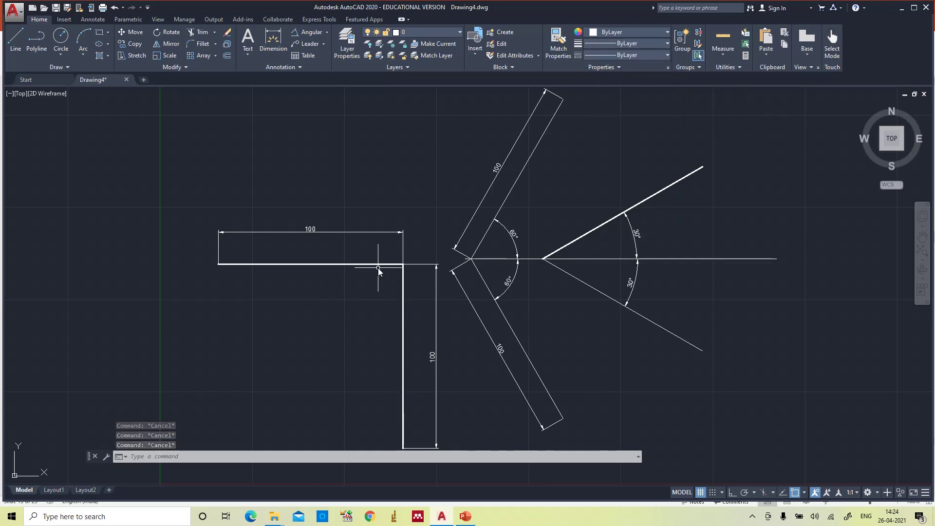
# Assign the ACAD_ISO02W100 linetype to the horizontal 100-unit line.
pyautogui.click(376, 264)
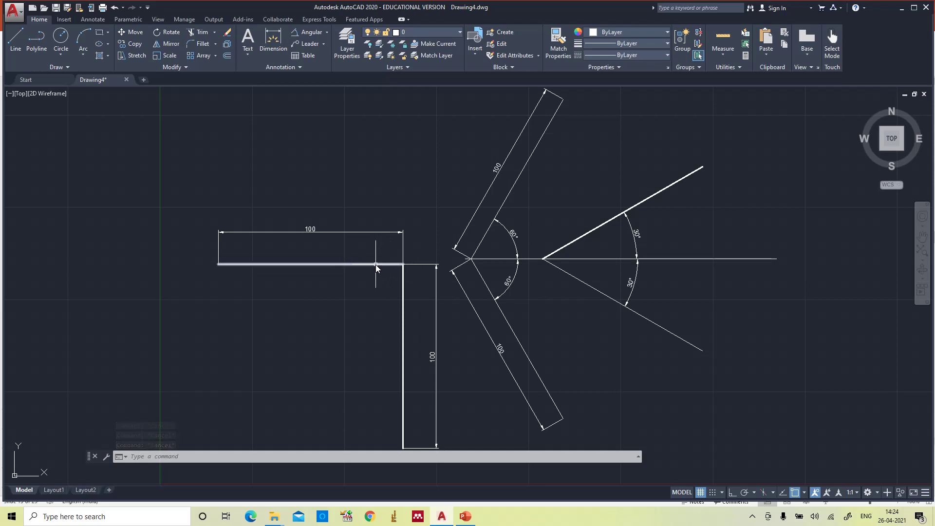
pyautogui.click(630, 55)
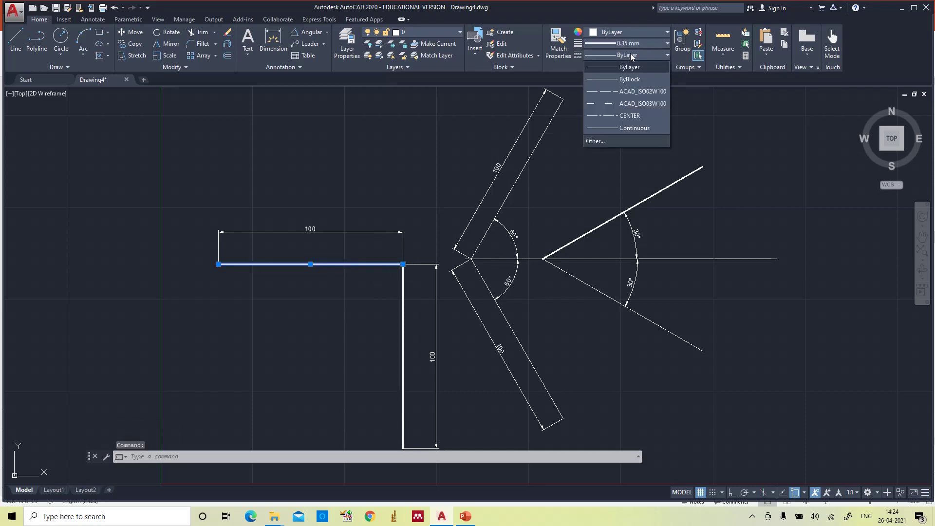
pyautogui.click(639, 92)
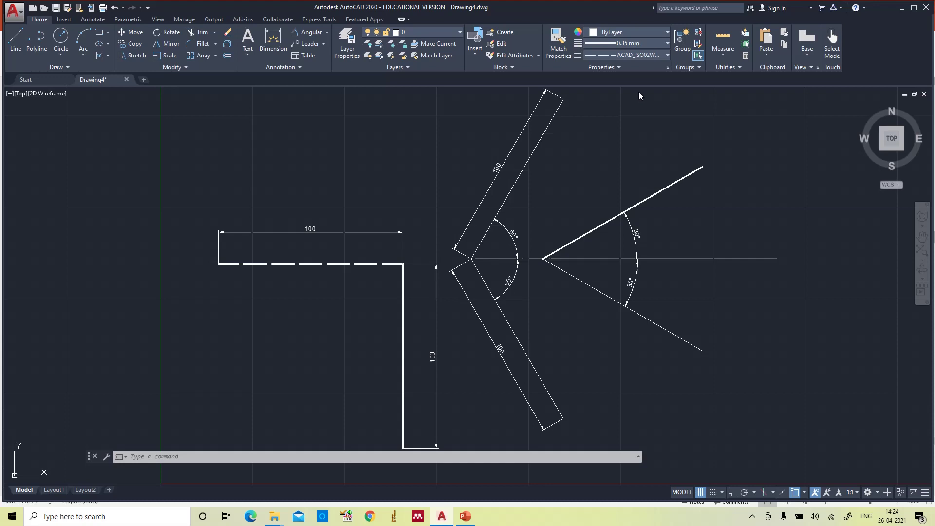
pyautogui.click(643, 127)
pyautogui.press('Escape')
pyautogui.press('Escape')
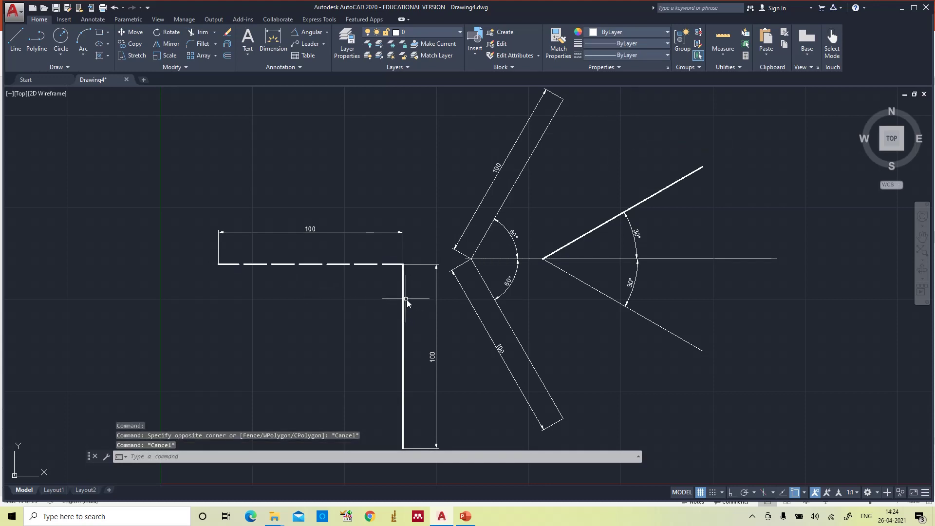
# Assign the ACAD_ISO03W100 linetype to the vertical 100-unit line.
pyautogui.click(403, 299)
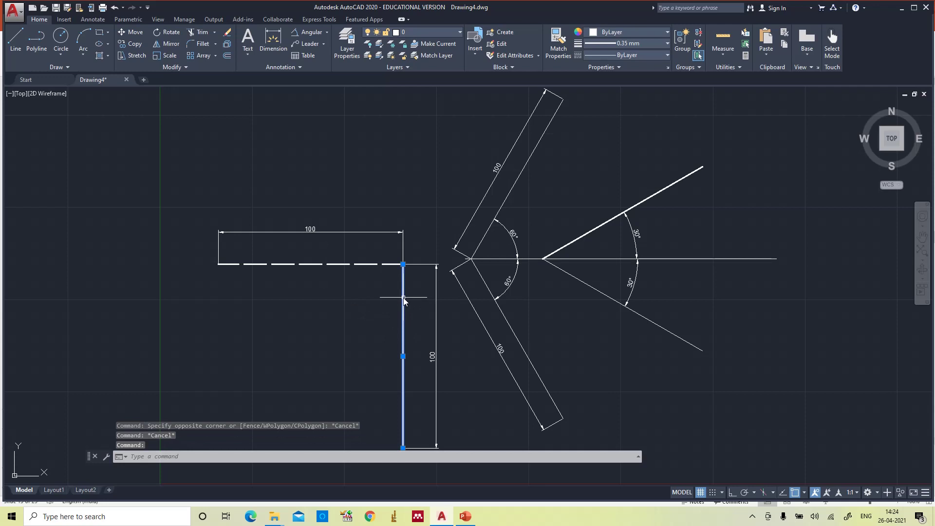
pyautogui.click(640, 58)
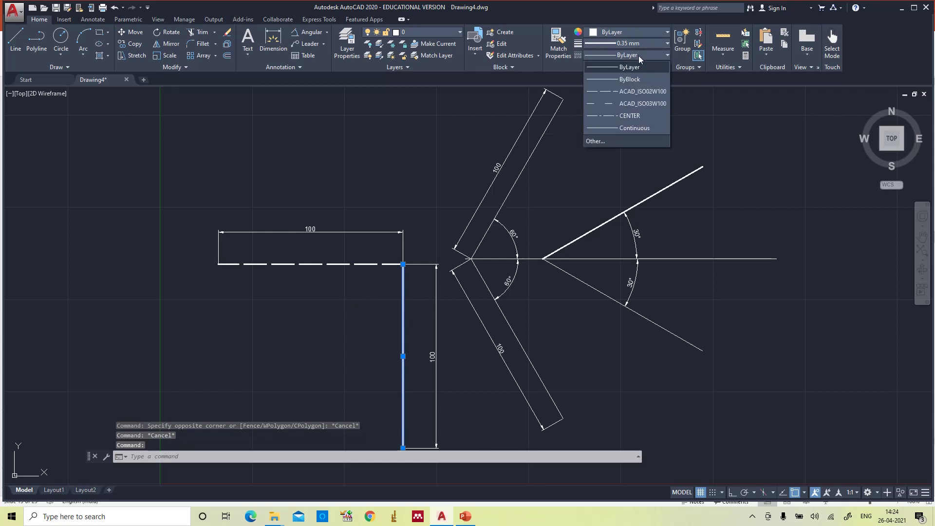
pyautogui.click(616, 103)
pyautogui.press('Escape')
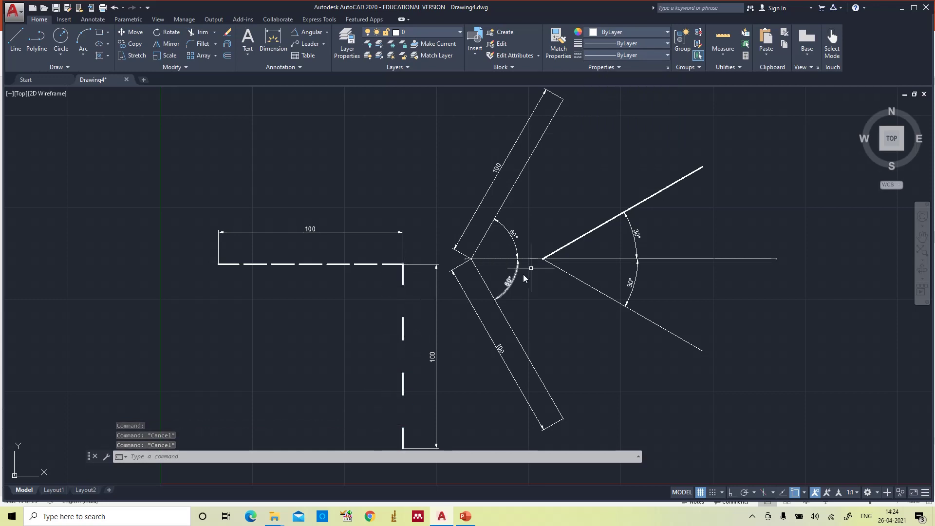
# Assign the CENTER linetype to the long horizontal line running through the vertices of the 60° and 30° angles.
pyautogui.click(644, 200)
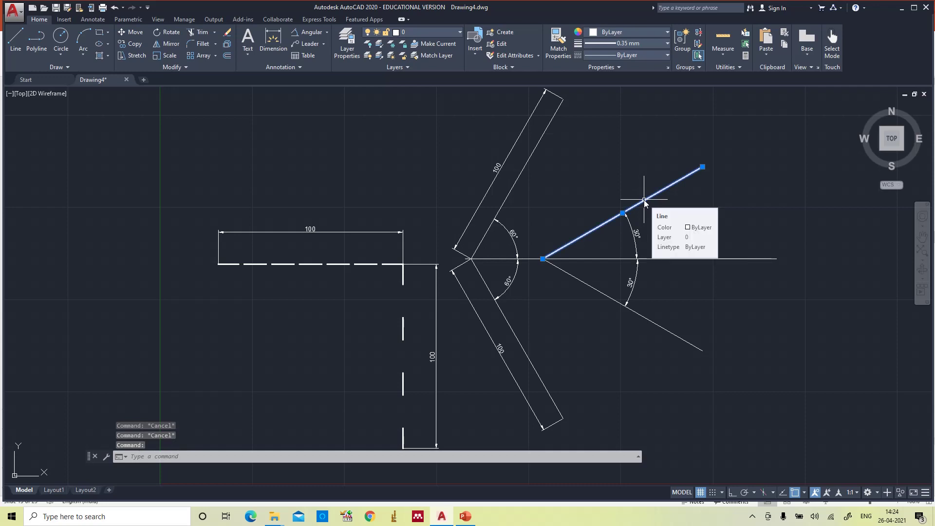
pyautogui.press('Escape')
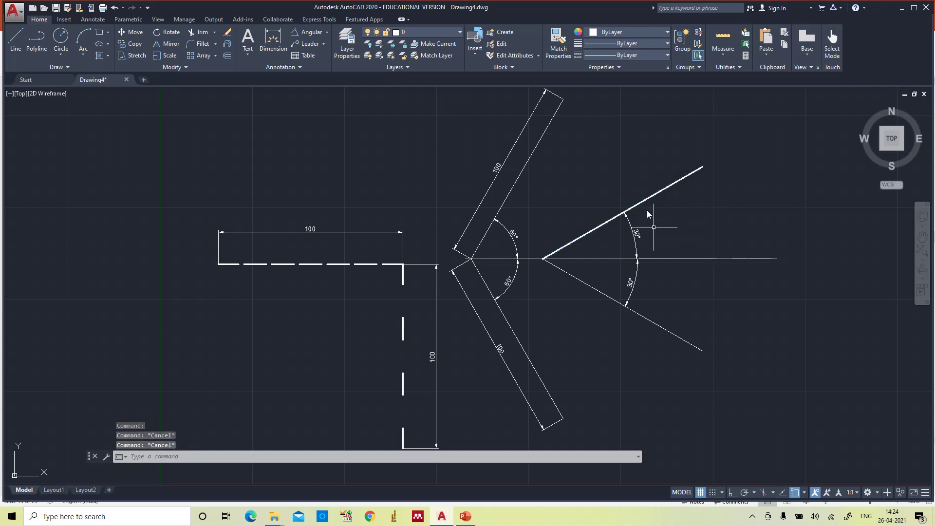
pyautogui.click(656, 259)
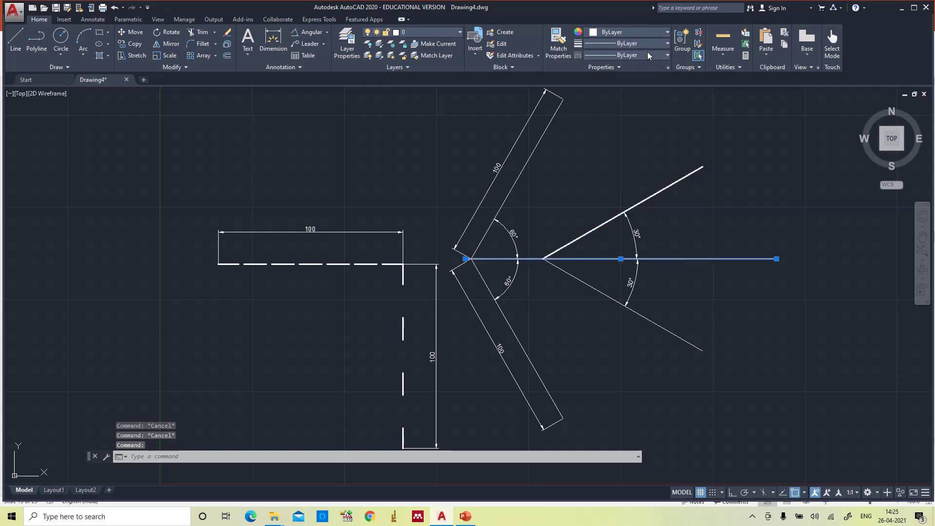
pyautogui.click(648, 54)
pyautogui.click(636, 113)
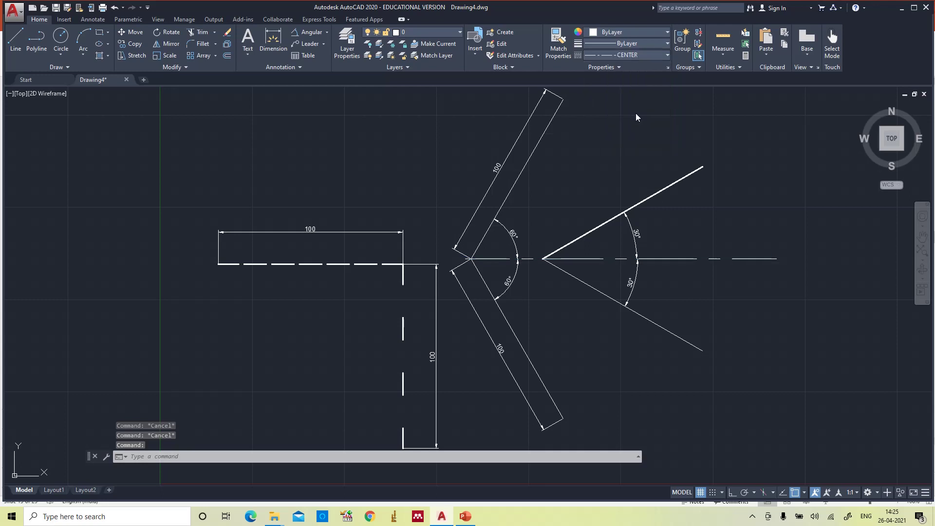
pyautogui.click(698, 188)
pyautogui.press('Escape')
pyautogui.press('Escape')
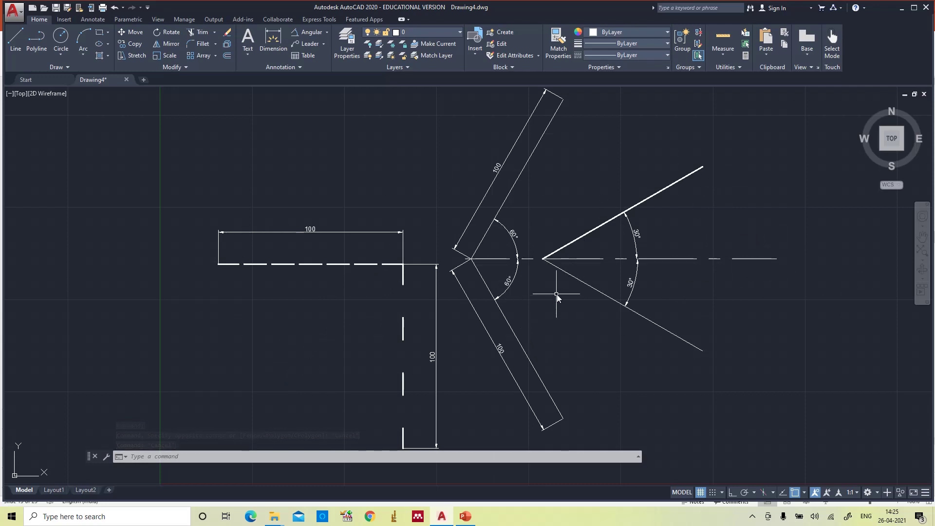
# Change the colour of the dashed horizontal 100-unit line to Red.
pyautogui.press('Return')
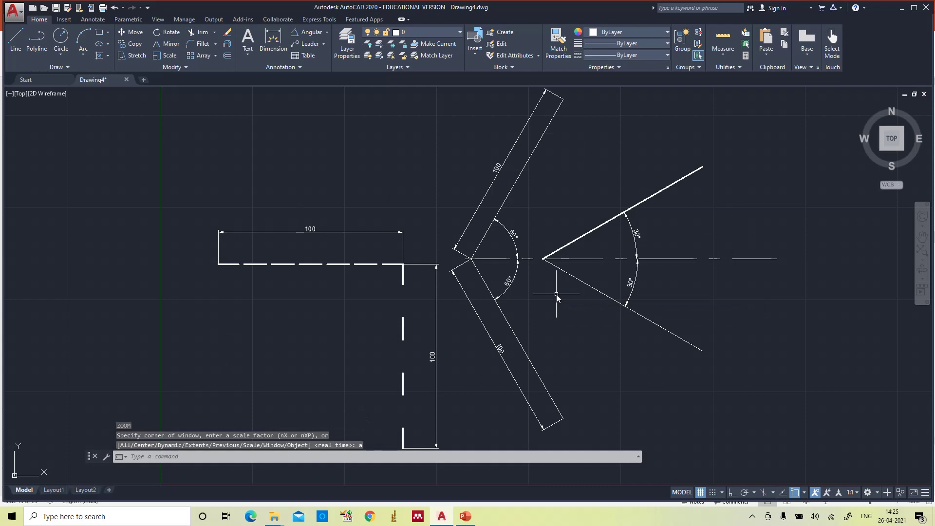
pyautogui.write('a')
pyautogui.press('Return')
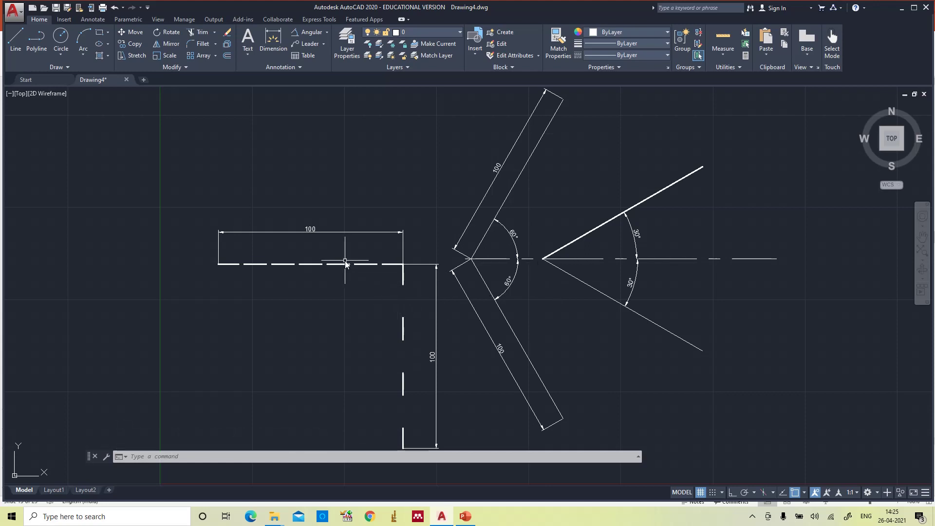
pyautogui.click(343, 264)
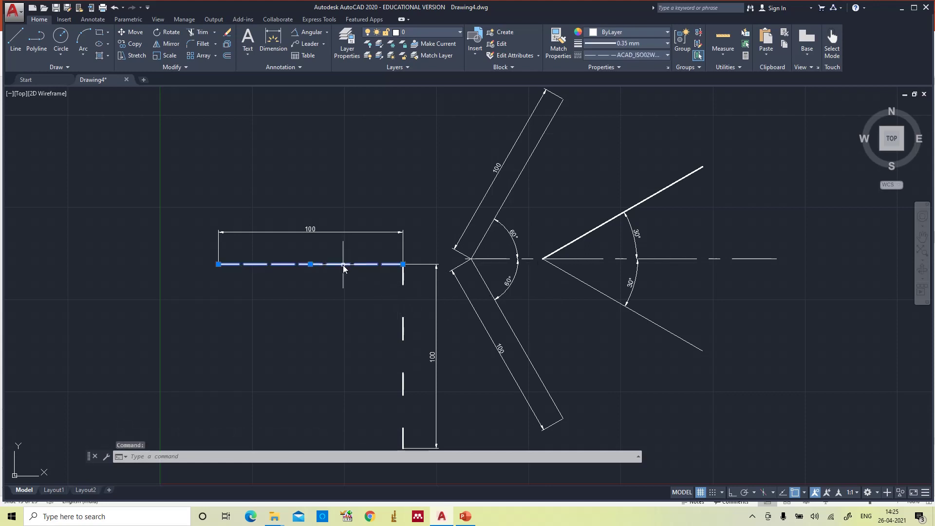
pyautogui.click(620, 32)
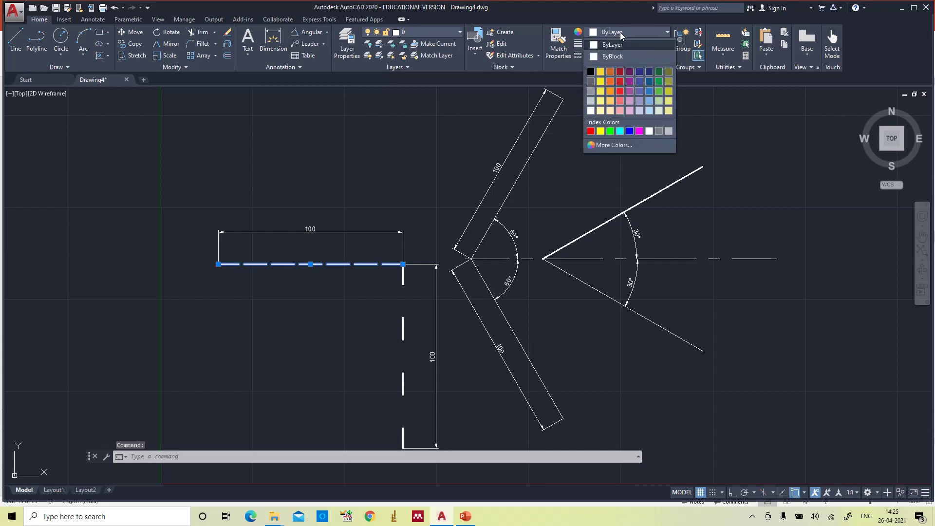
pyautogui.click(590, 131)
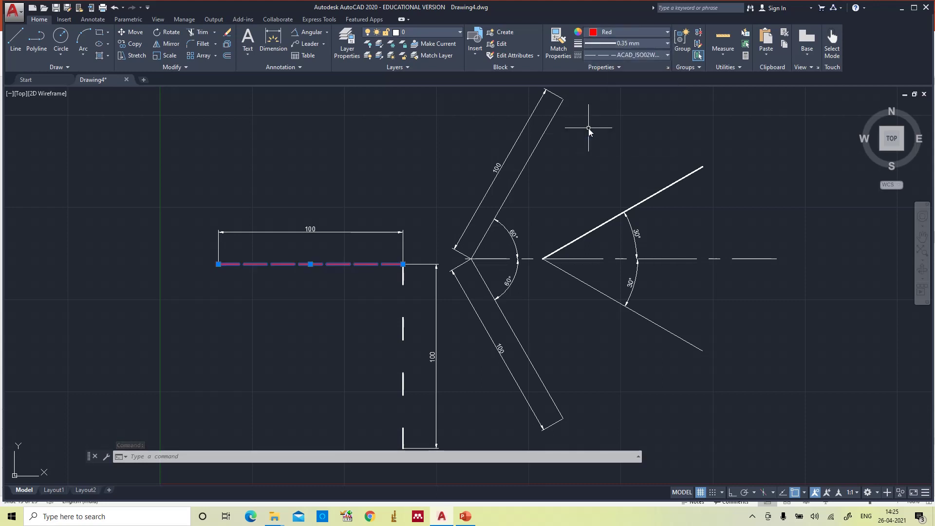
pyautogui.press('Escape')
# Change the colour of the dashed vertical 100-unit line to yellow.
pyautogui.click(404, 322)
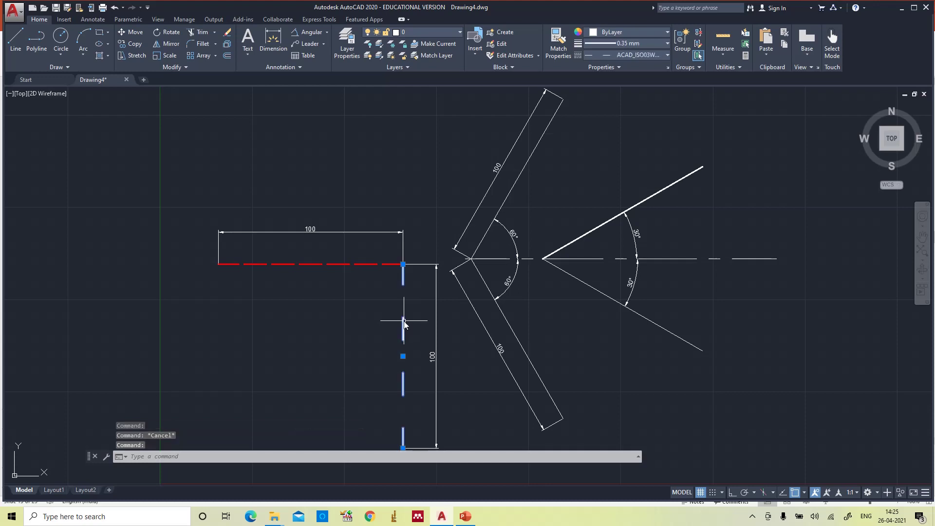
pyautogui.click(632, 32)
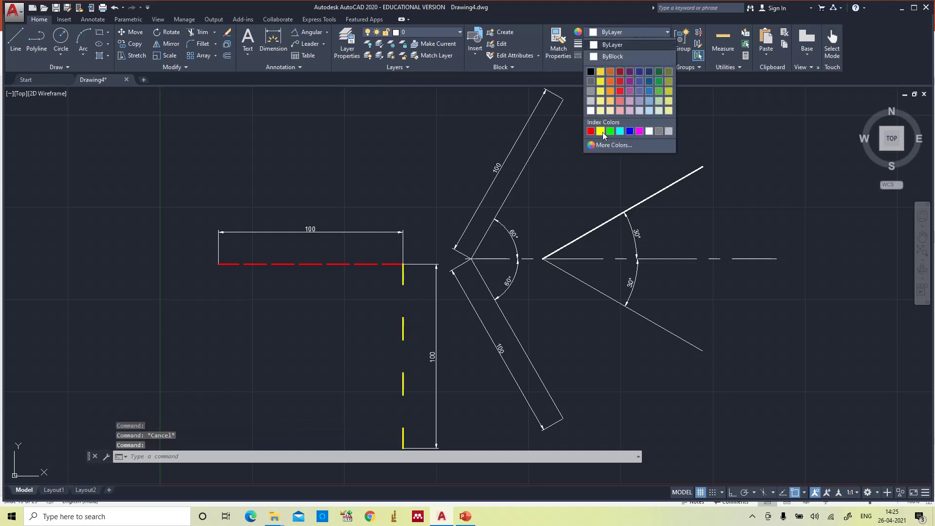
pyautogui.click(603, 132)
pyautogui.press('Escape')
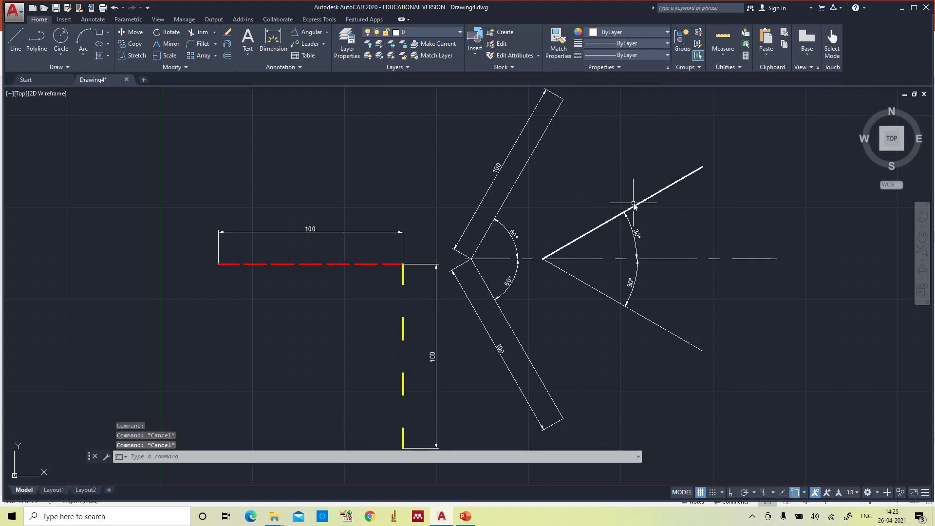
# Change the colour of the upper 30° line to Green.
pyautogui.click(638, 185)
pyautogui.click(647, 86)
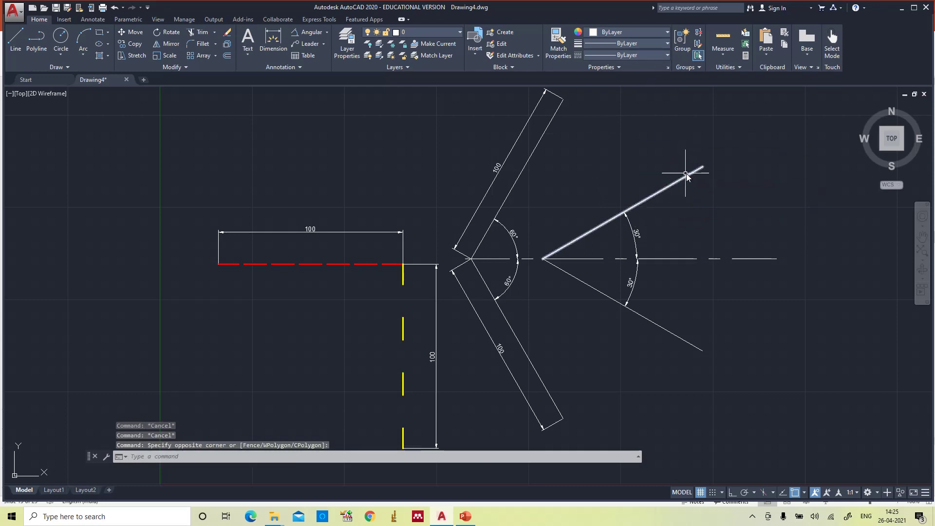
pyautogui.click(680, 180)
pyautogui.click(633, 32)
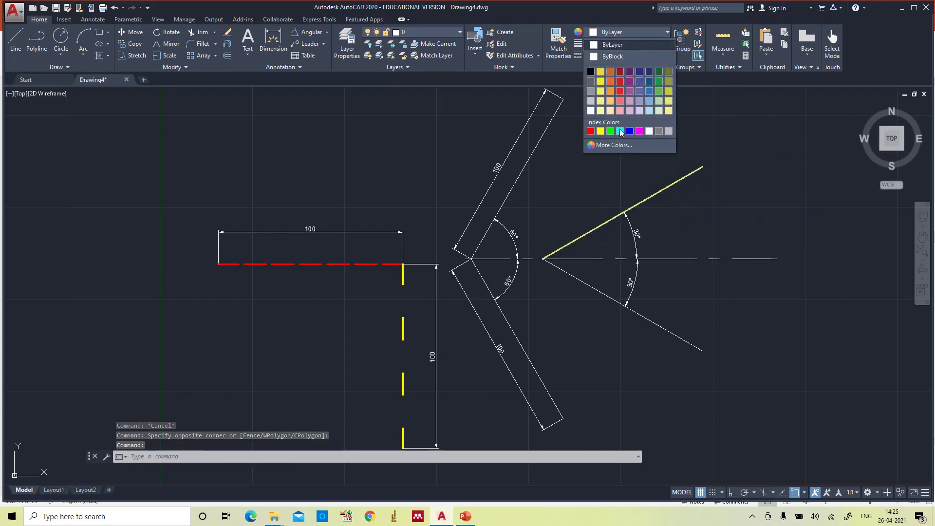
pyautogui.click(611, 131)
pyautogui.click(717, 130)
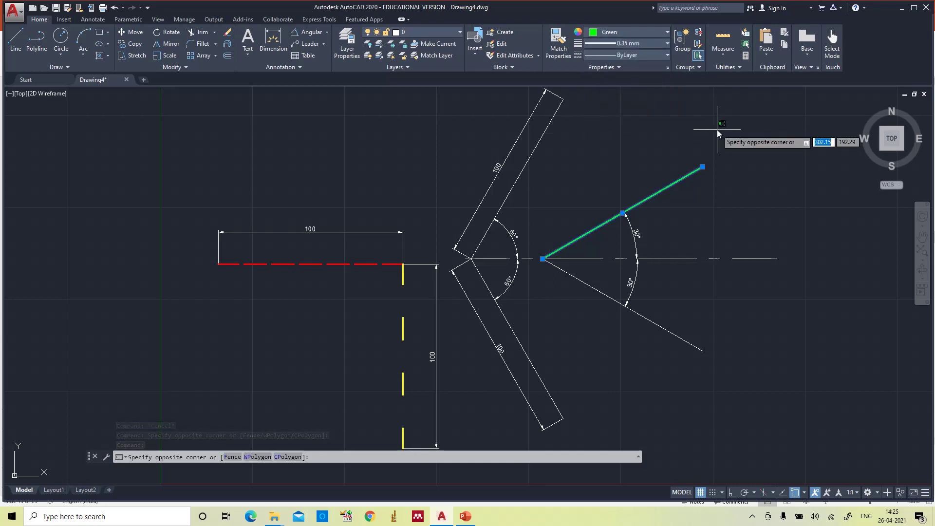
pyautogui.press('Escape')
# Change the colour of the upper 30° angular dimension to the red shade 237,31,36.
pyautogui.click(631, 229)
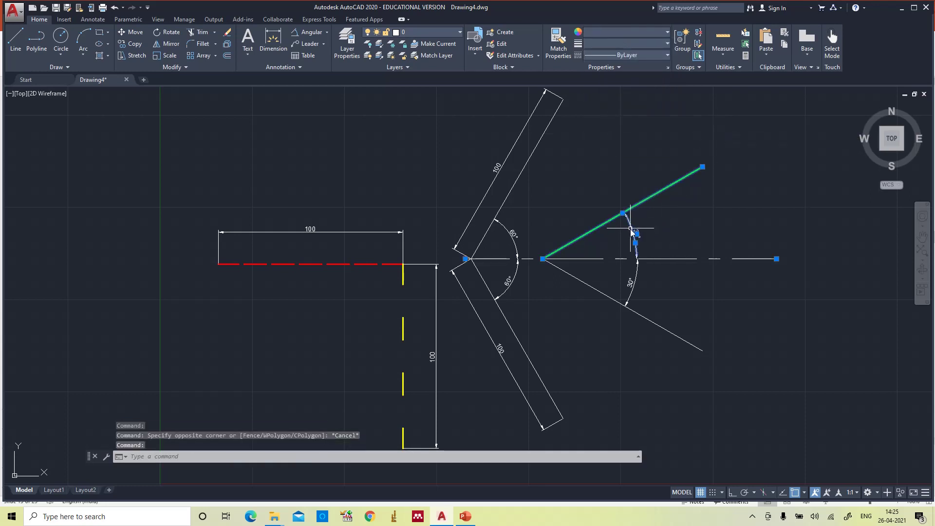
pyautogui.press('Escape')
pyautogui.press('Escape')
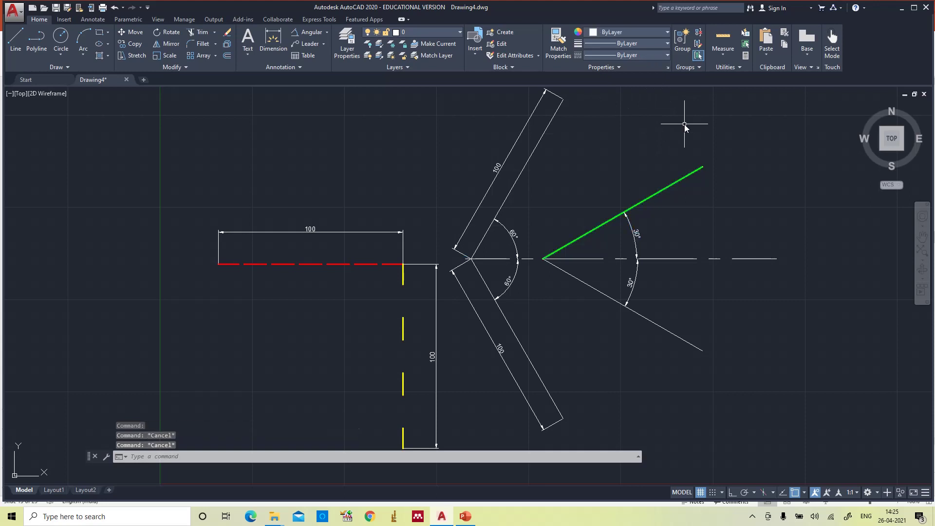
pyautogui.click(636, 234)
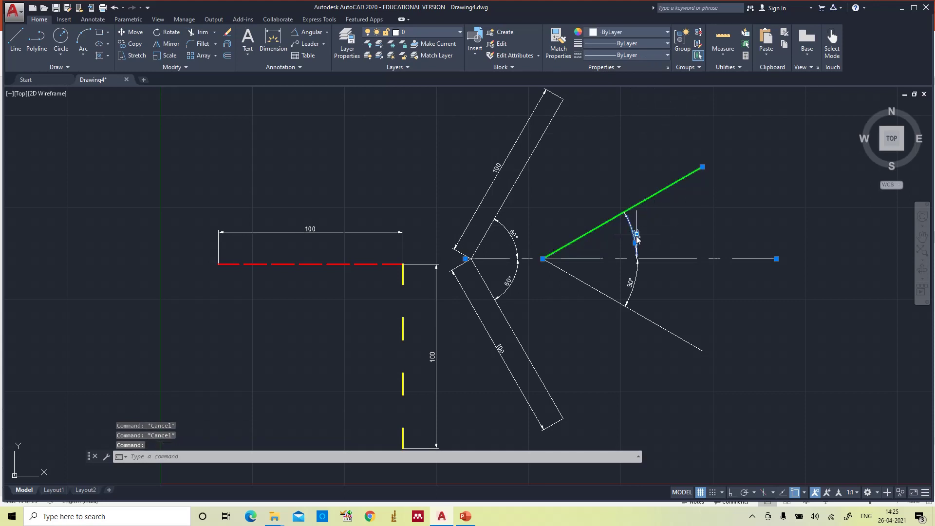
pyautogui.click(624, 31)
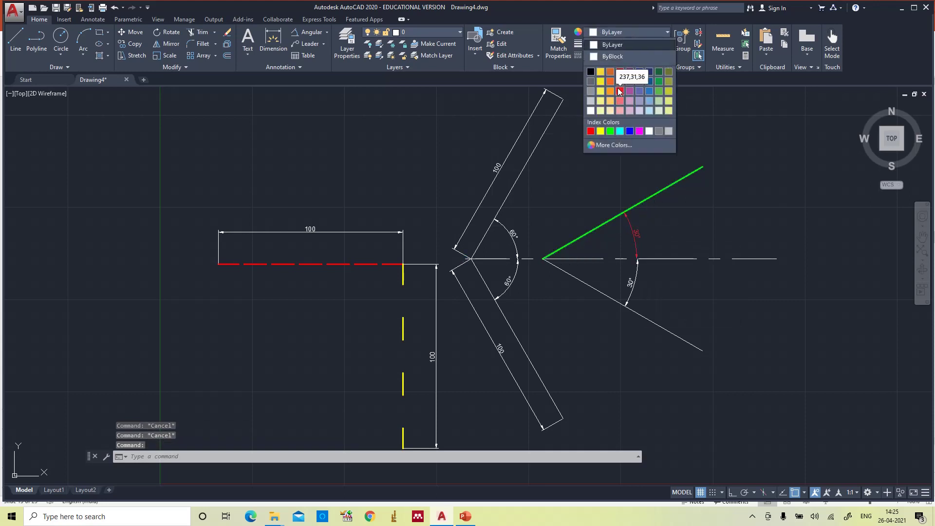
pyautogui.click(619, 91)
pyautogui.press('Escape')
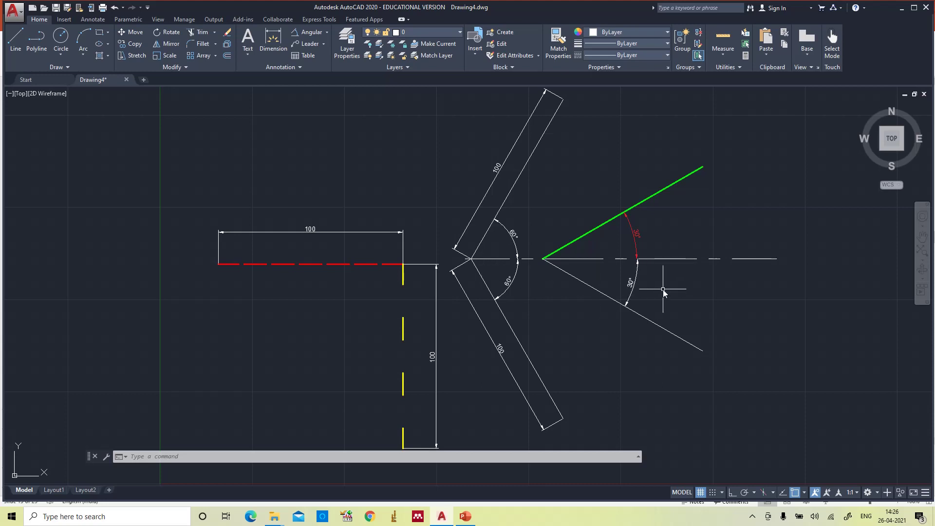
# Zoom the view to all of the drawing with the All option of the ZOOM command.
pyautogui.write('z')
pyautogui.press('Return')
pyautogui.write('a')
pyautogui.press('Return')
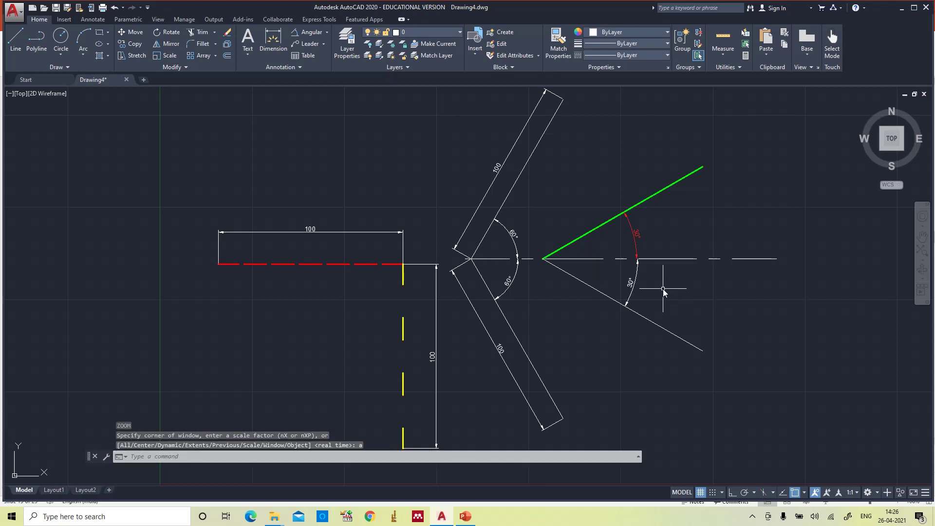
pyautogui.scroll(-2, 663, 290)
pyautogui.scroll(2, 661, 289)
# Save the drawing in the Documents folder under the file name Lines.
pyautogui.click(18, 15)
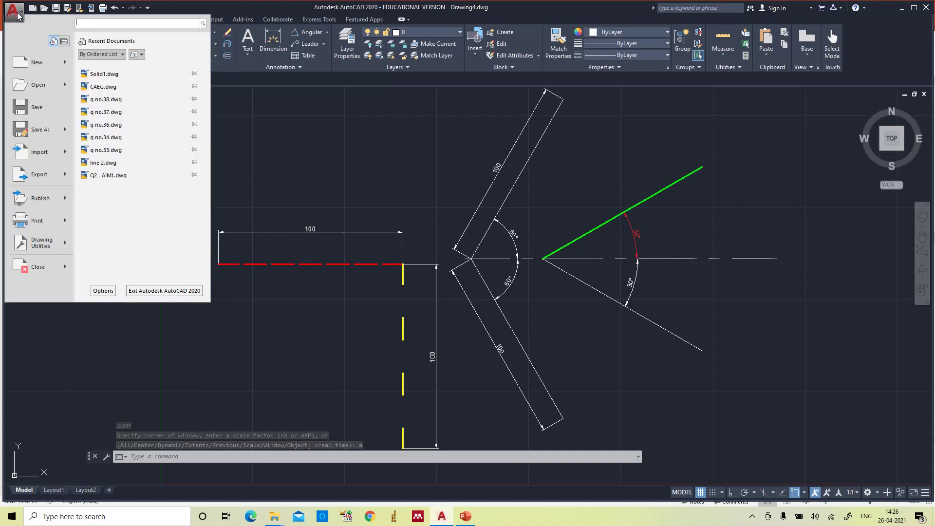
pyautogui.click(29, 112)
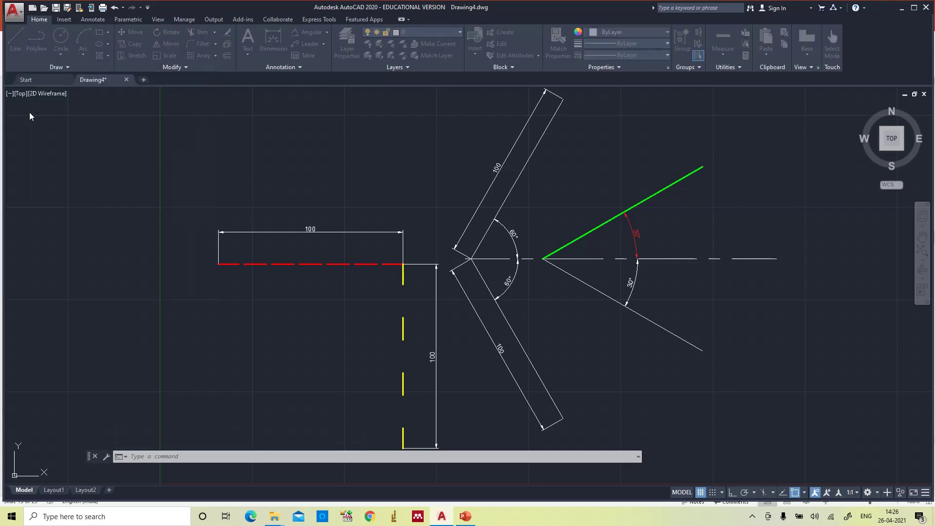
pyautogui.hotkey('ctrl', 's')
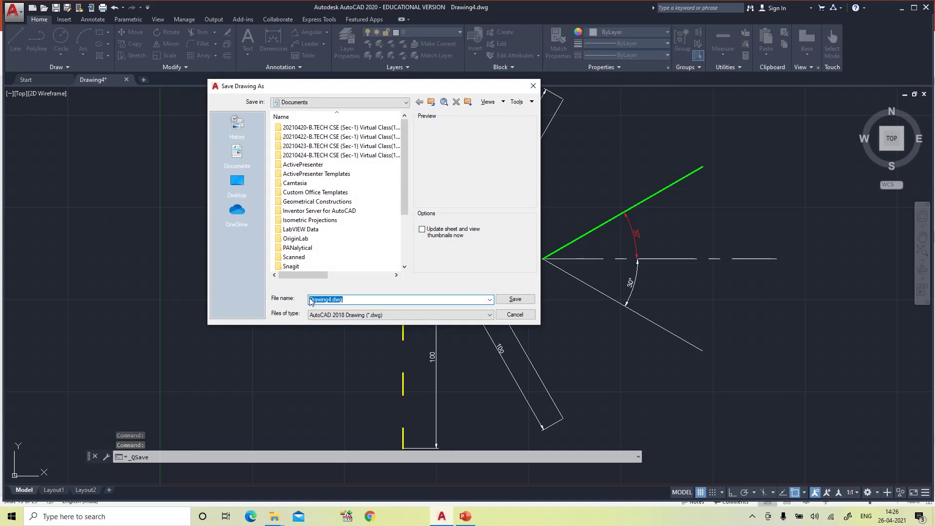
pyautogui.write('L')
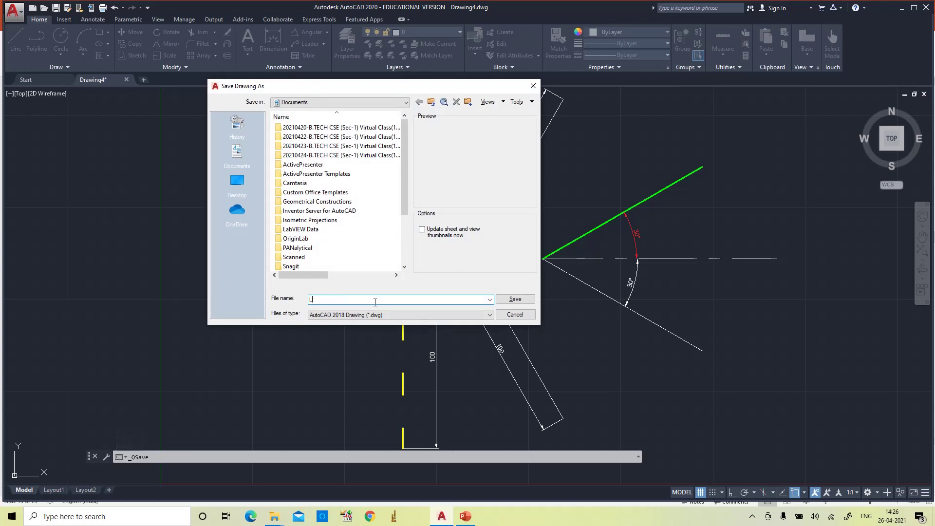
pyautogui.write('ines')
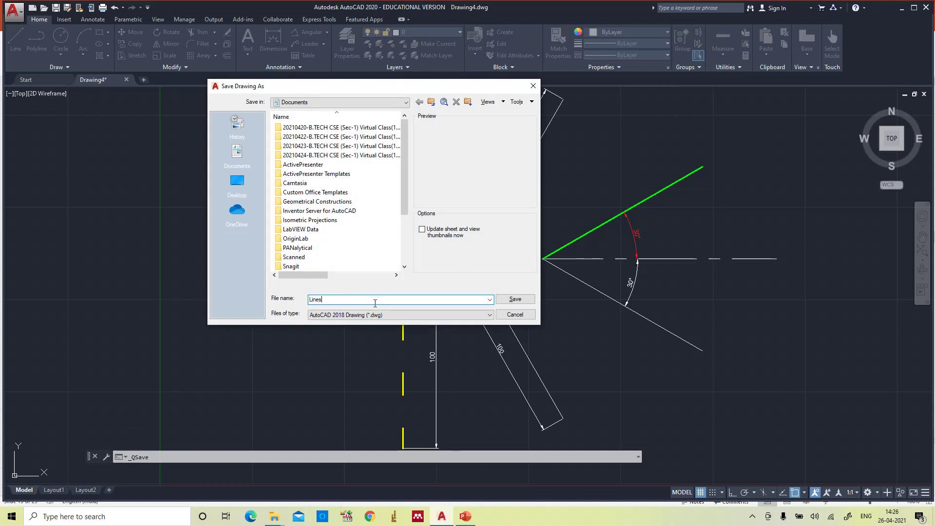